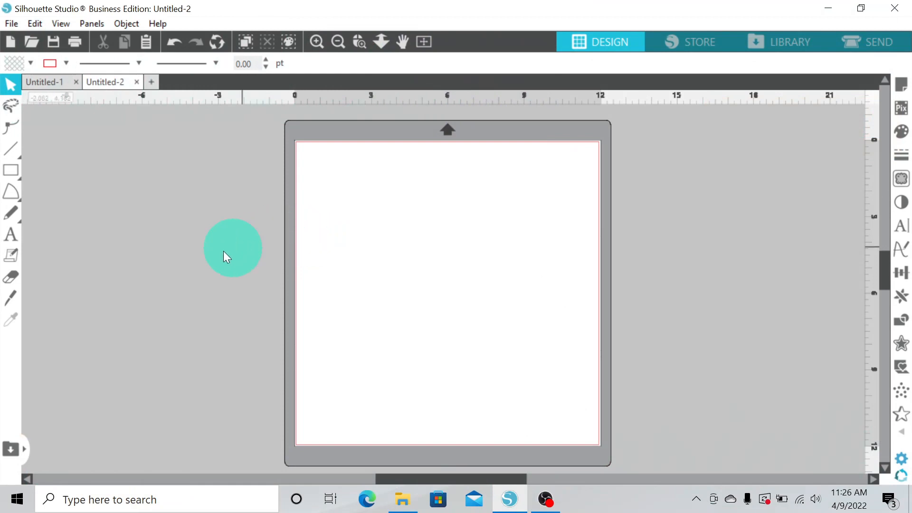
Add a text object on the mat reading "Dawson's"
click(13, 236)
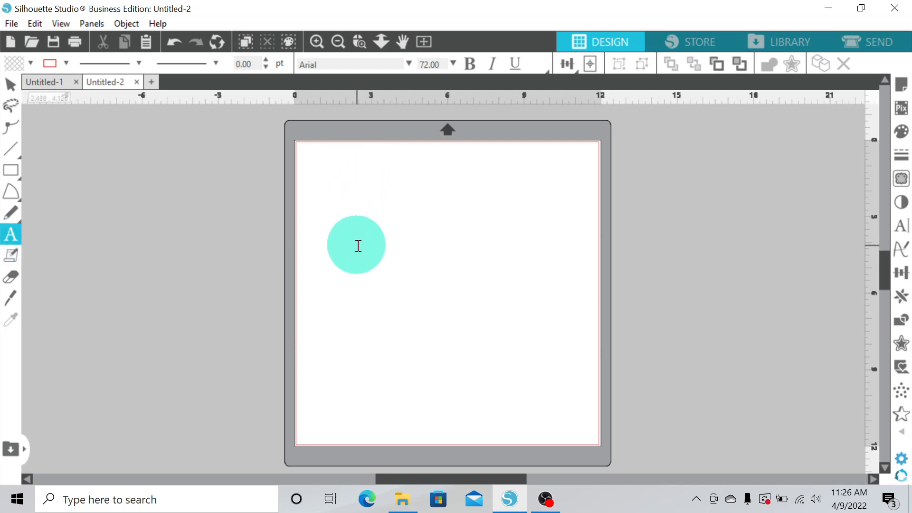
click(358, 246)
click(478, 224)
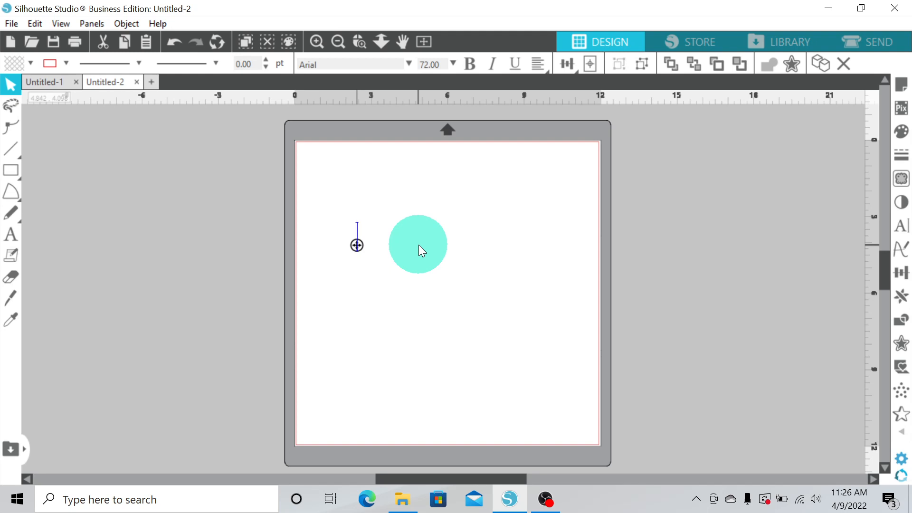
text(D)
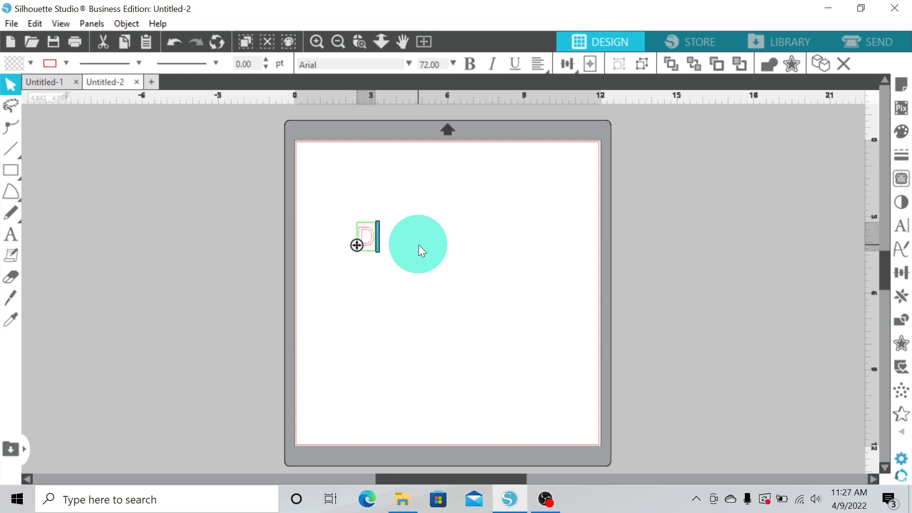
text(a)
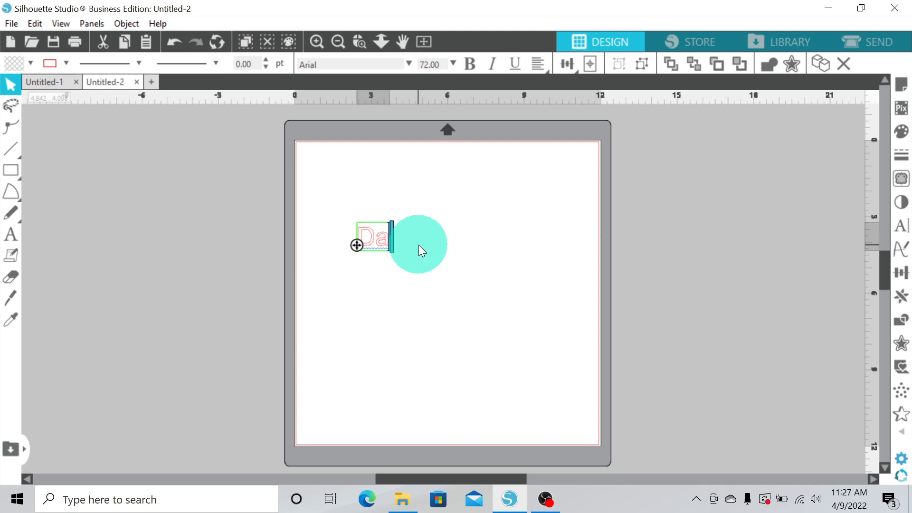
text(w)
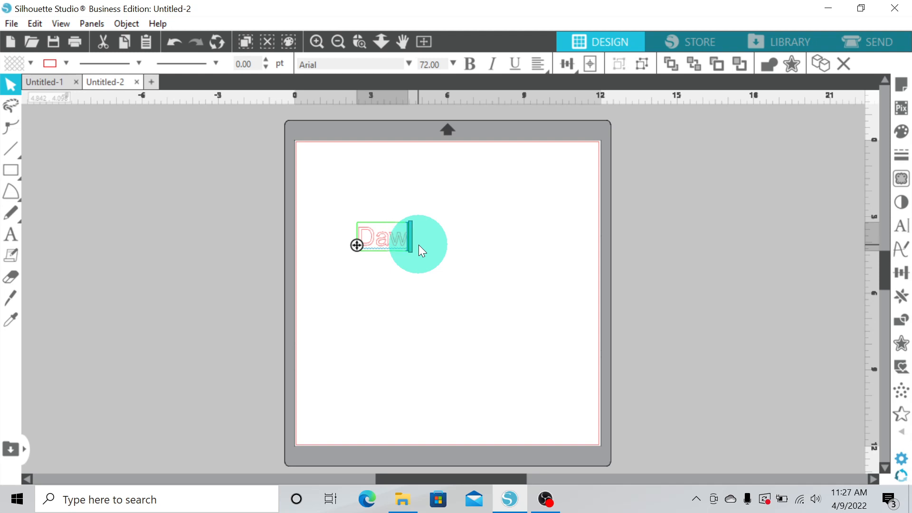
text(son's)
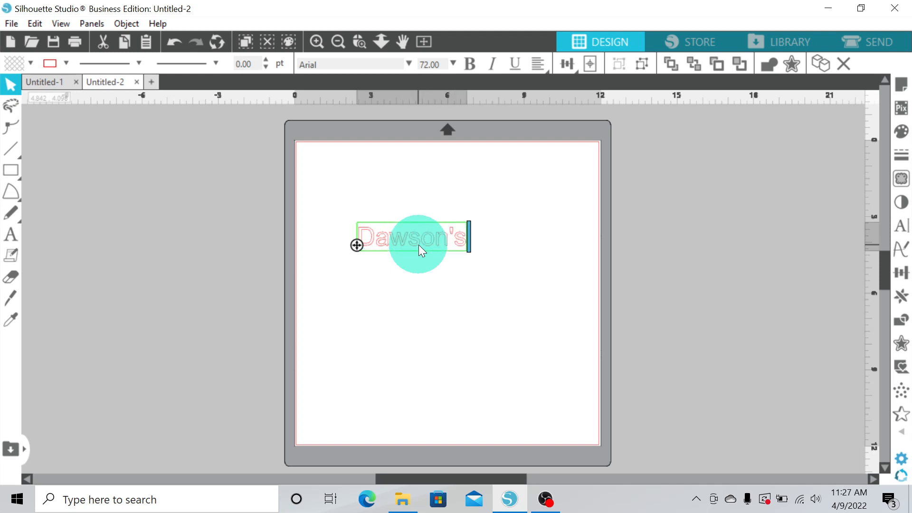
Fill the text black and scale it up to about 9.6 in wide
click(66, 63)
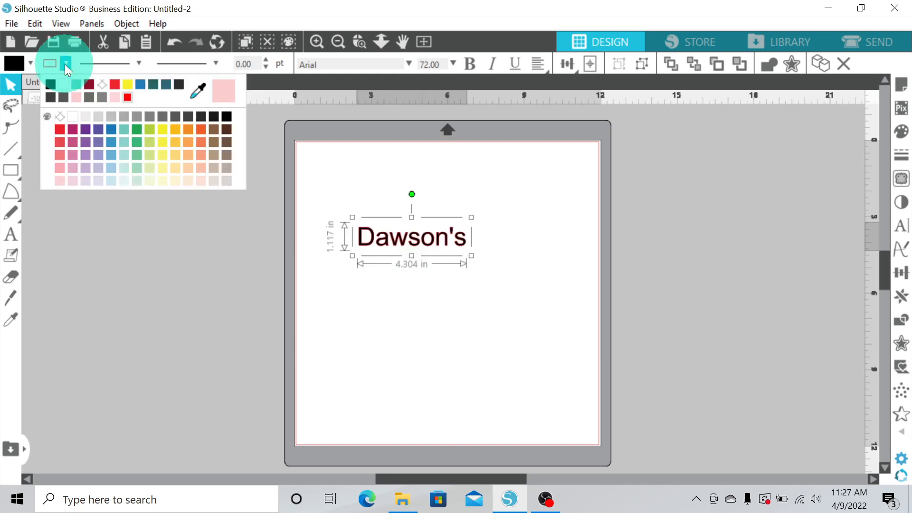
click(51, 85)
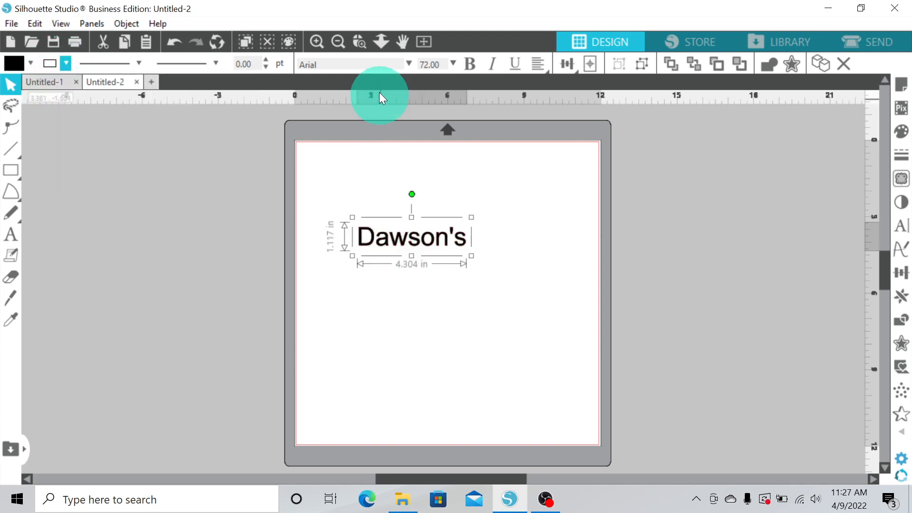
drag(472, 256, 551, 336)
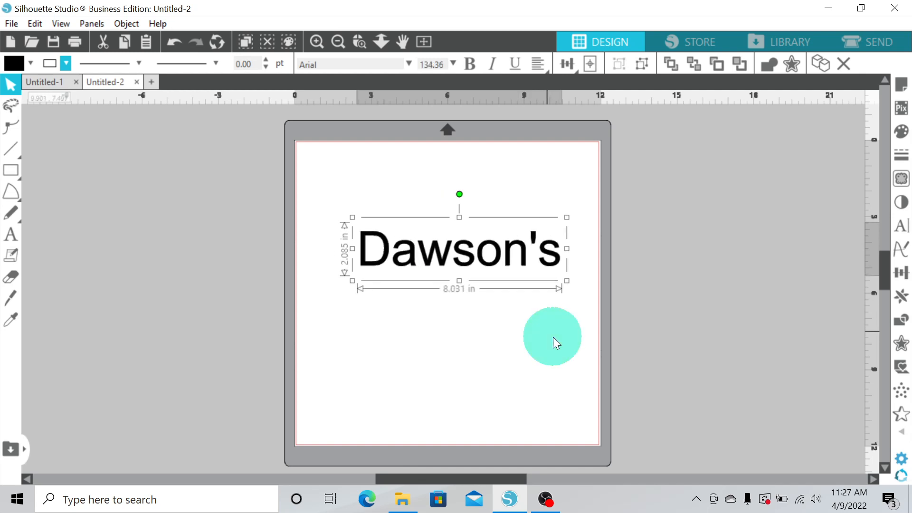
drag(352, 217, 312, 207)
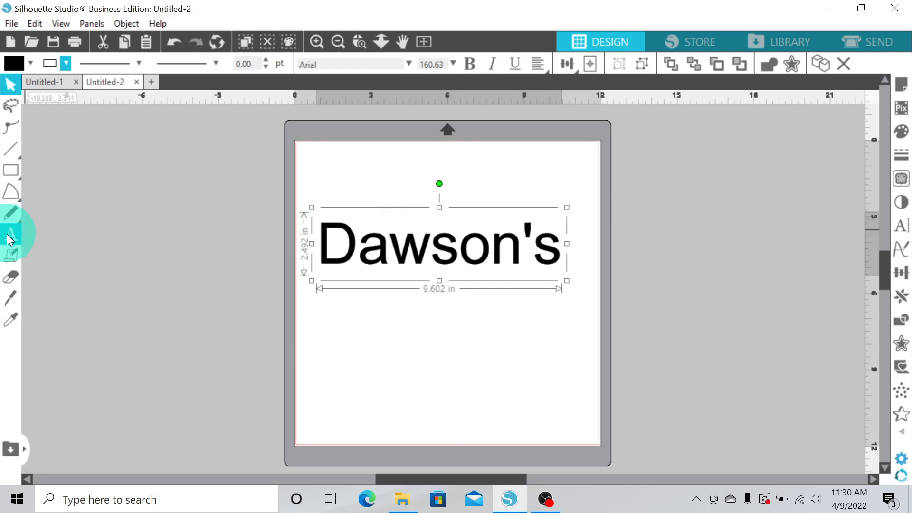
Change the text's font to Samantha Craft
click(904, 231)
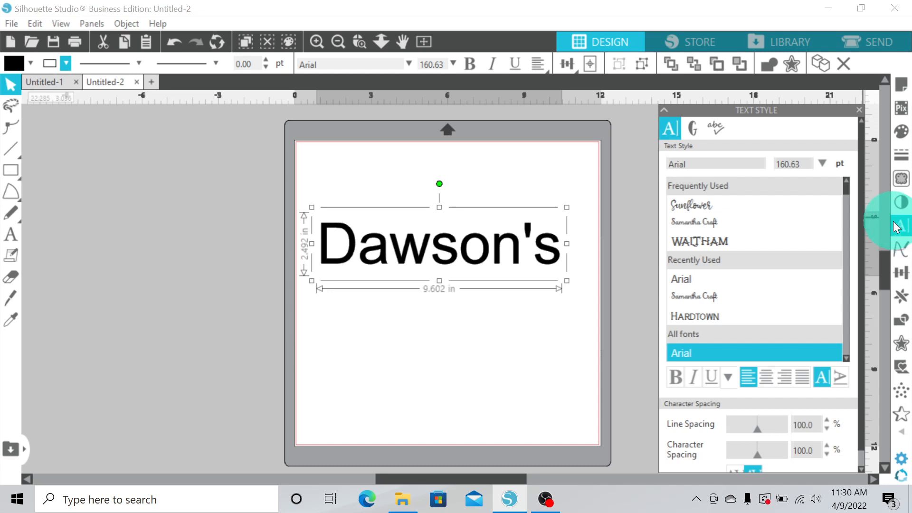
drag(847, 188, 850, 256)
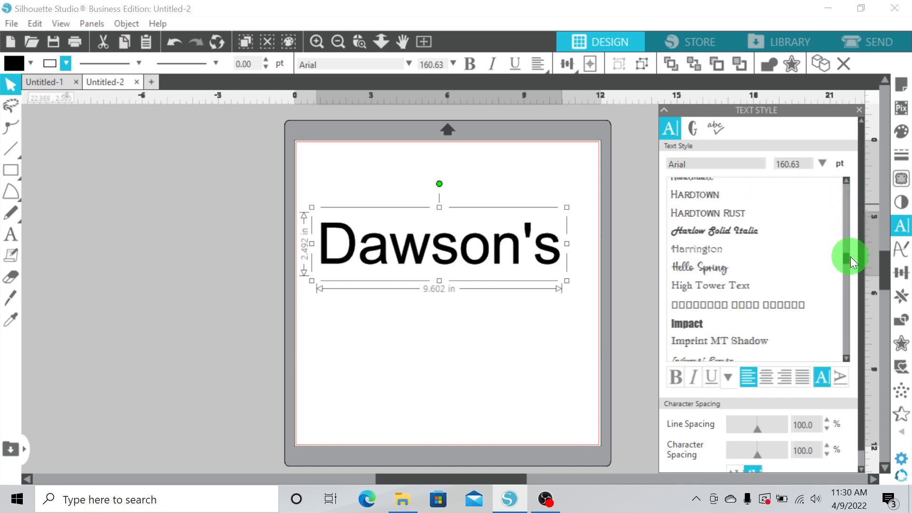
drag(850, 256, 851, 323)
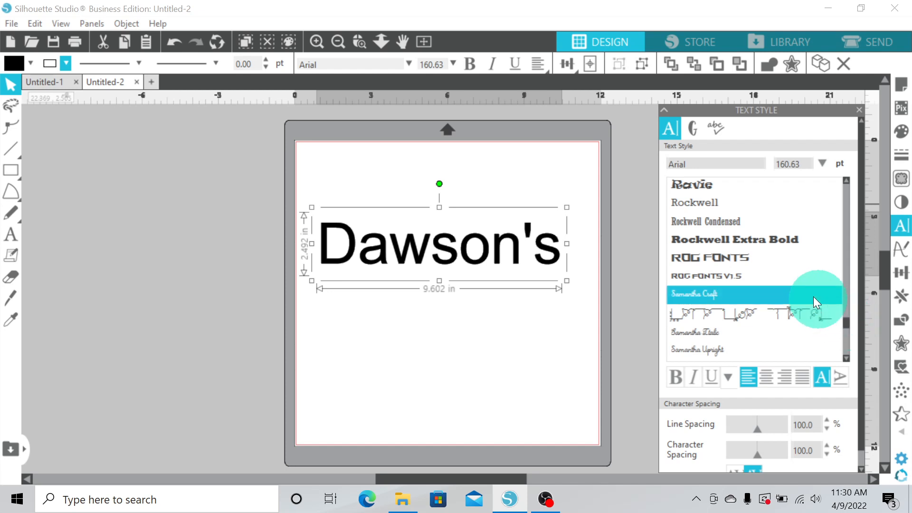
click(717, 295)
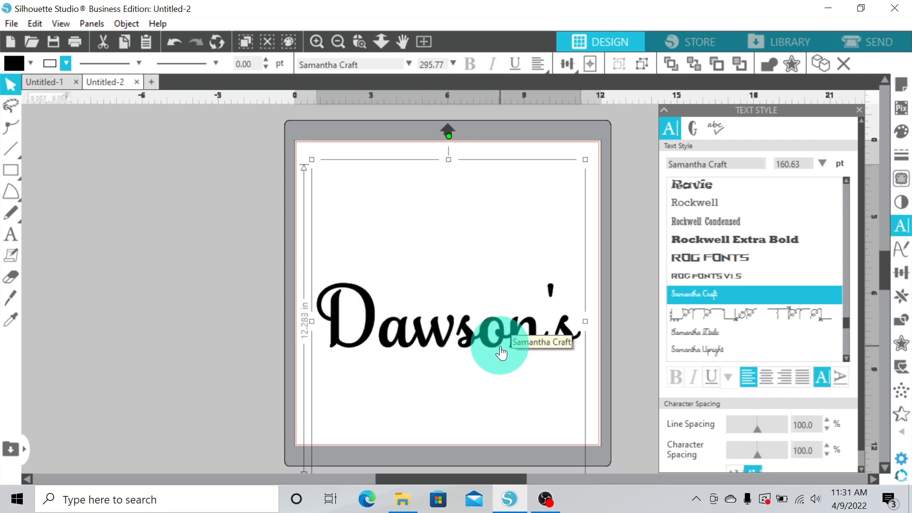
Insert a Samantha Craft swirl glyph as a new text object near the mat's upper left corner
click(696, 126)
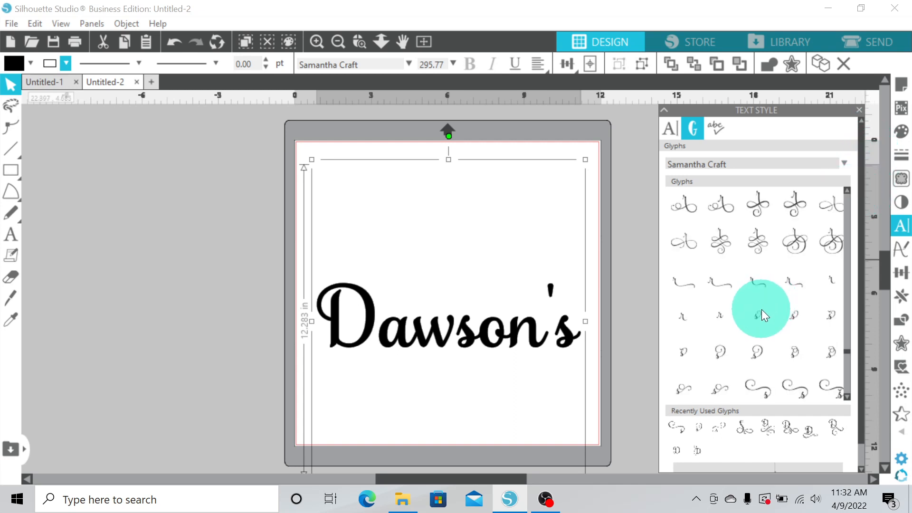
mouse_move(759, 314)
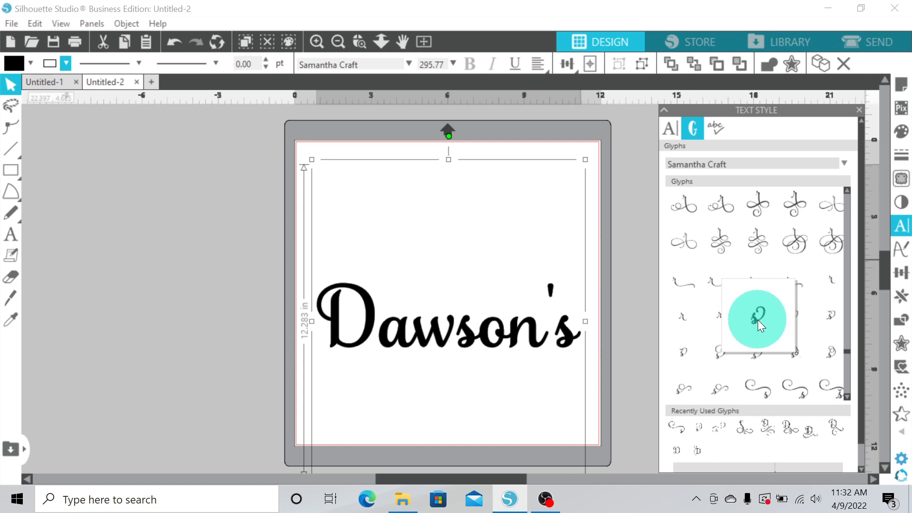
click(379, 415)
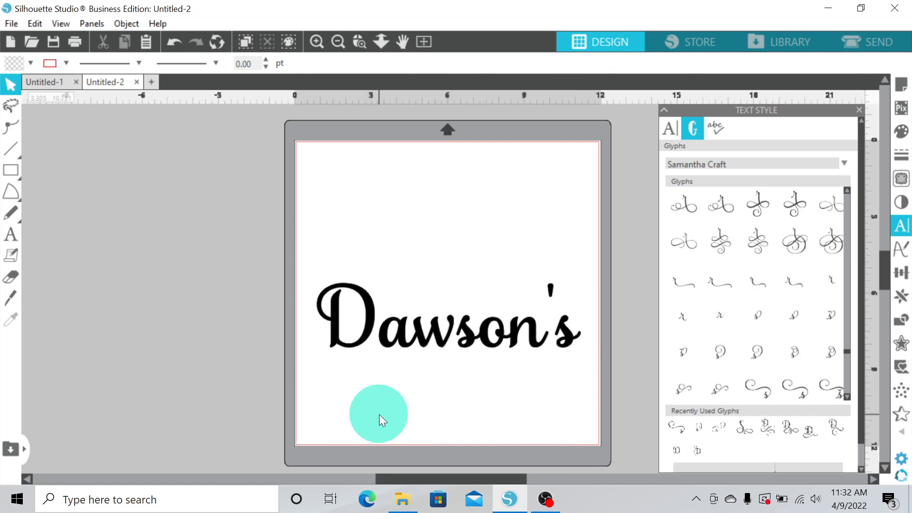
click(12, 235)
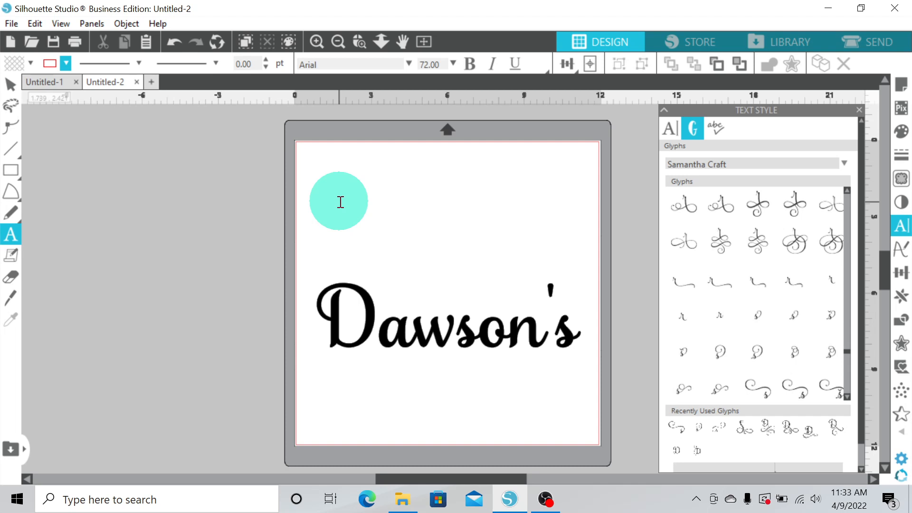
click(339, 201)
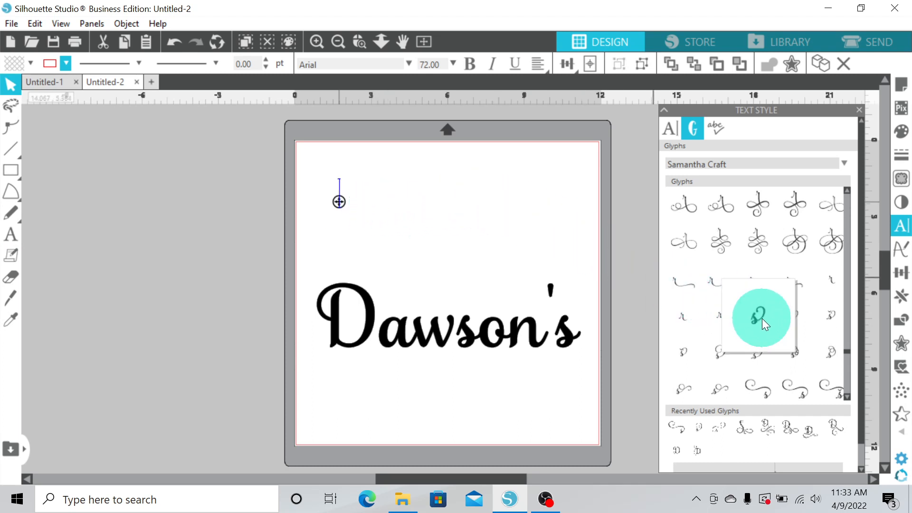
mouse_move(750, 385)
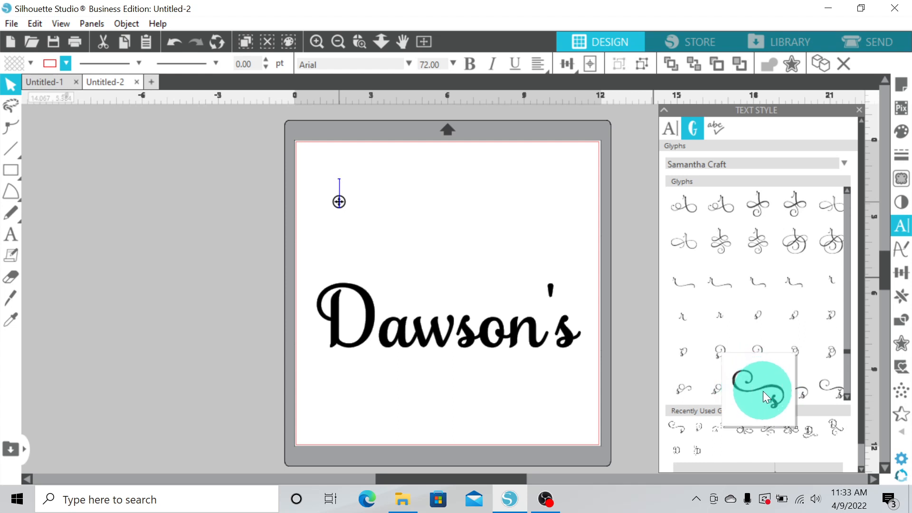
click(774, 398)
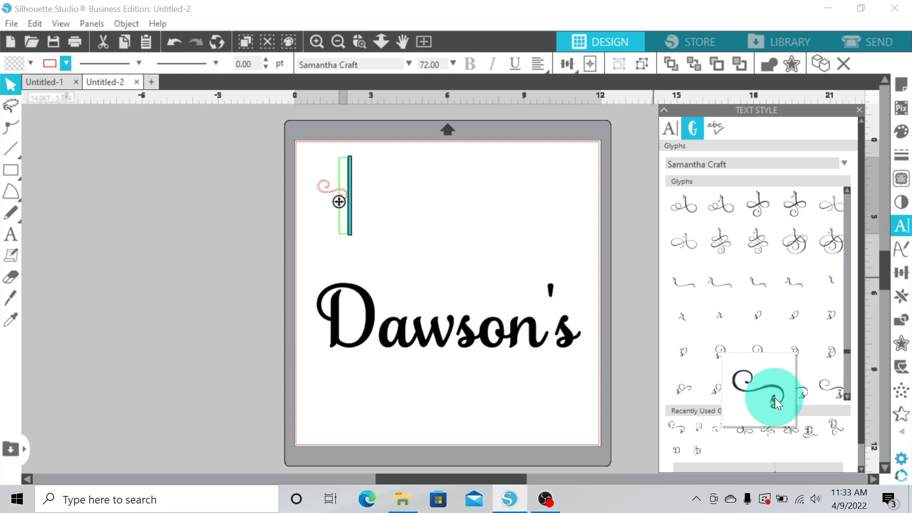
click(425, 238)
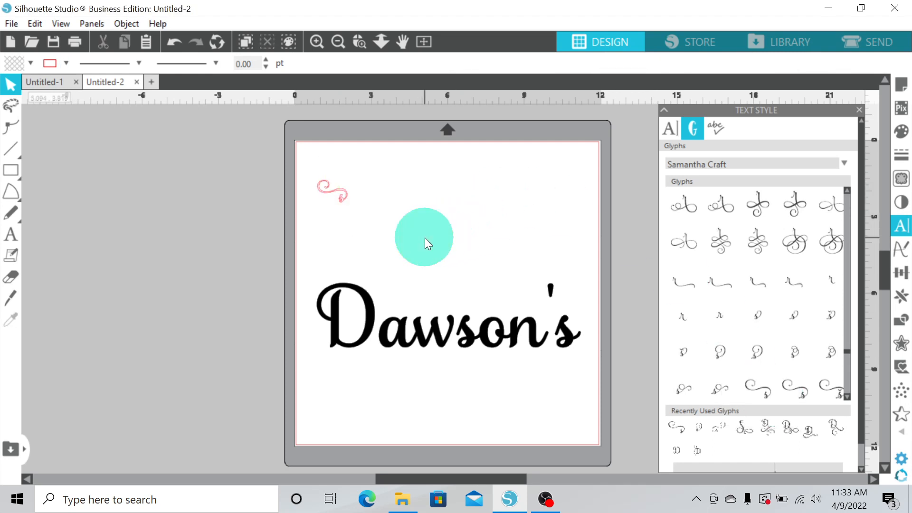
Enlarge the swirl glyph to about 9 in tall
click(345, 196)
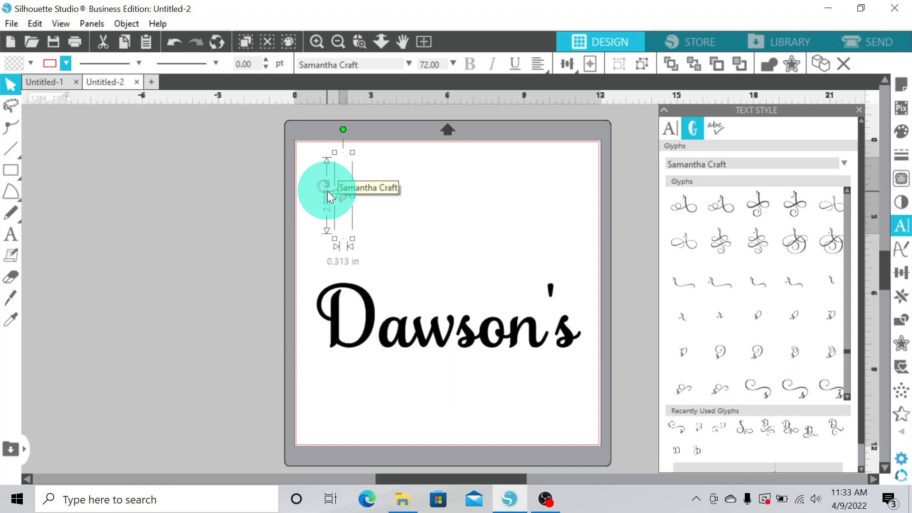
drag(336, 153, 297, 238)
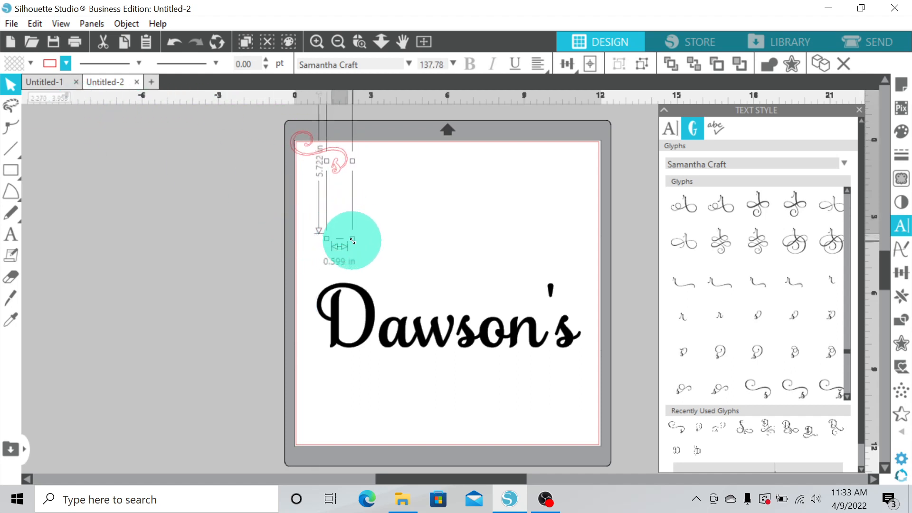
drag(352, 239, 381, 265)
drag(381, 265, 430, 316)
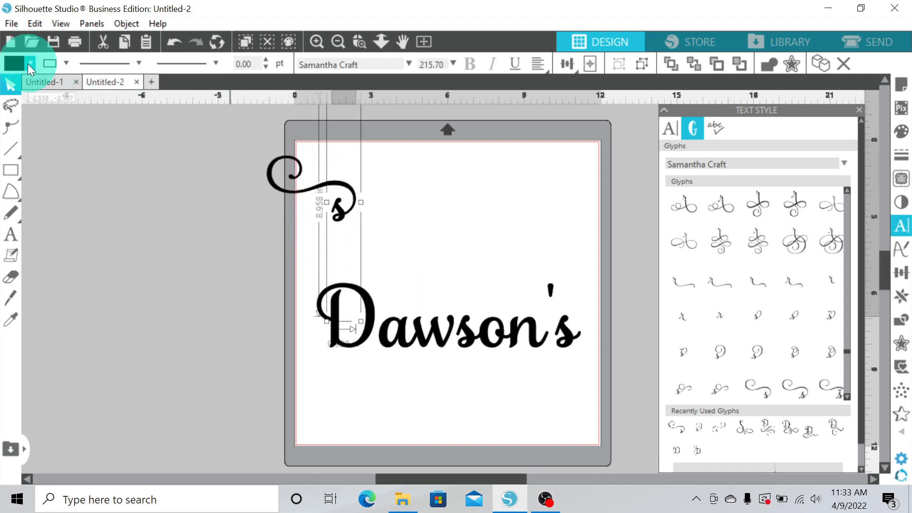
Set the swirl's fill colour and line colour to teal
click(29, 63)
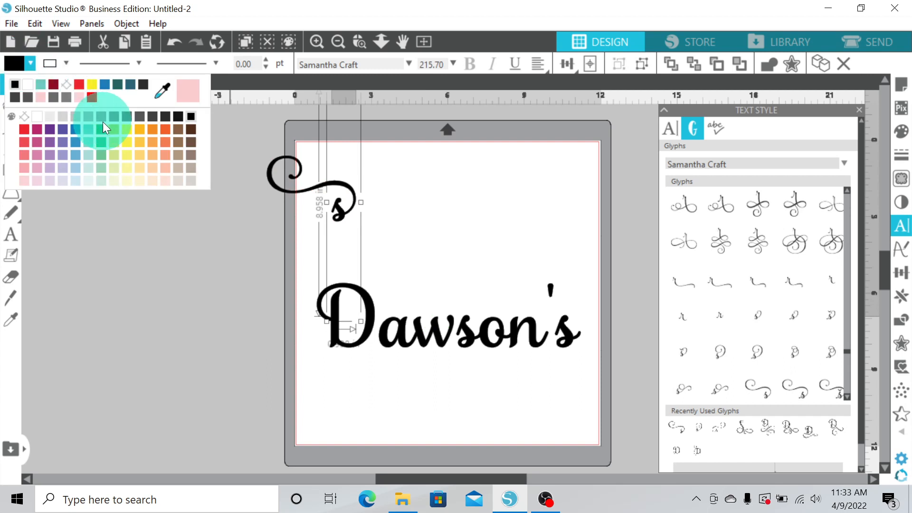
click(41, 84)
click(64, 62)
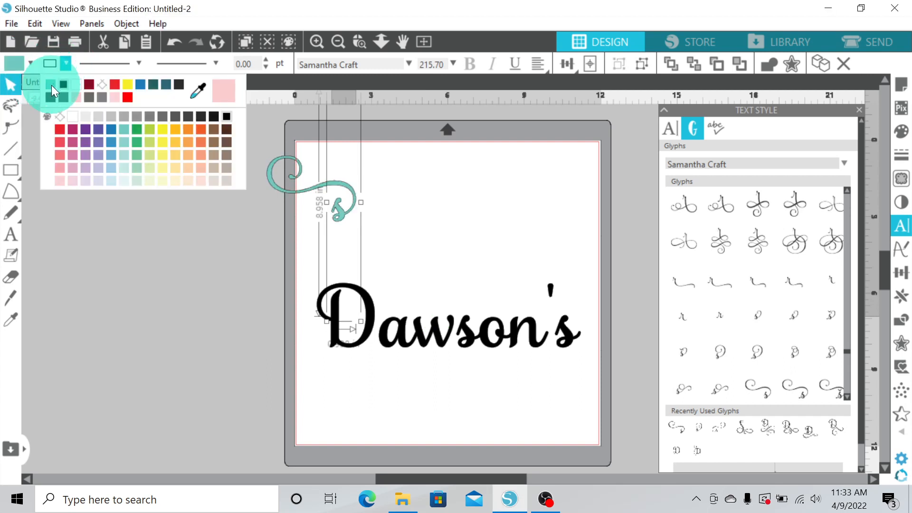
click(51, 85)
Move the teal swirl onto the final s of Dawson's and scale it up slightly
drag(338, 213, 565, 330)
drag(586, 438, 599, 461)
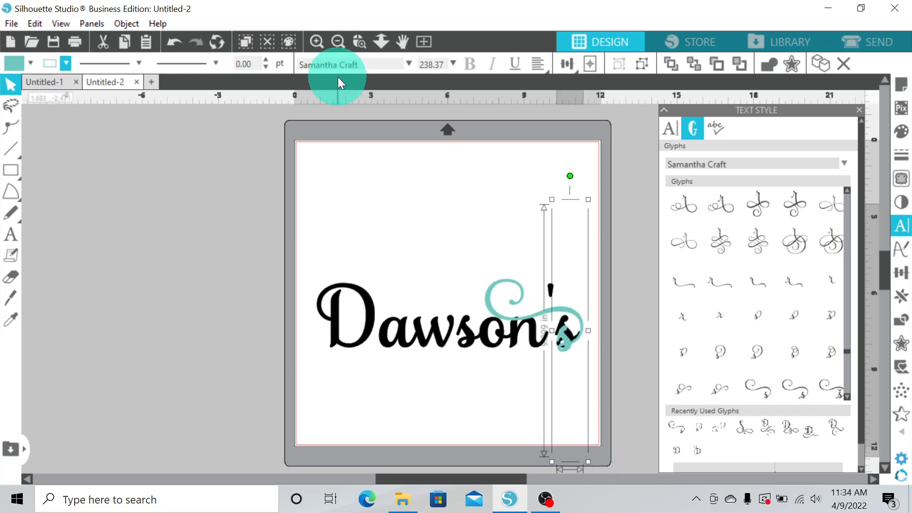
click(355, 44)
drag(474, 237, 617, 403)
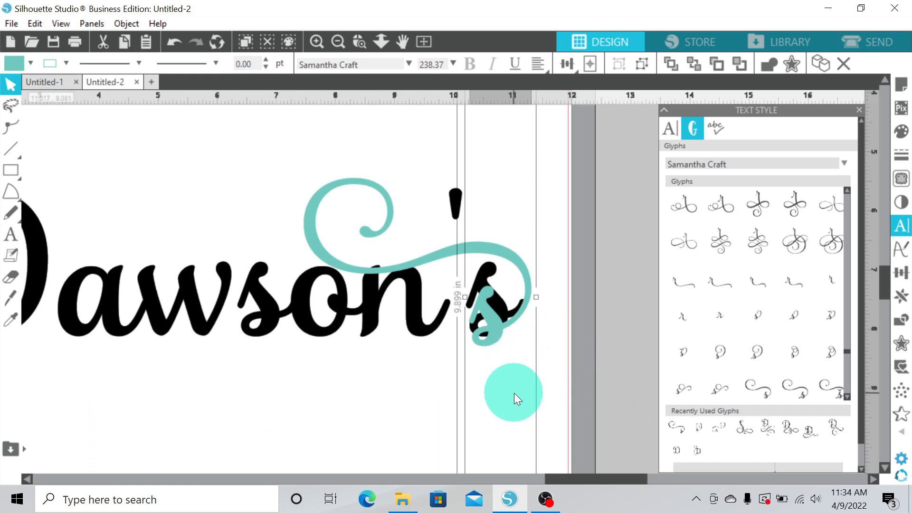
drag(485, 330, 502, 305)
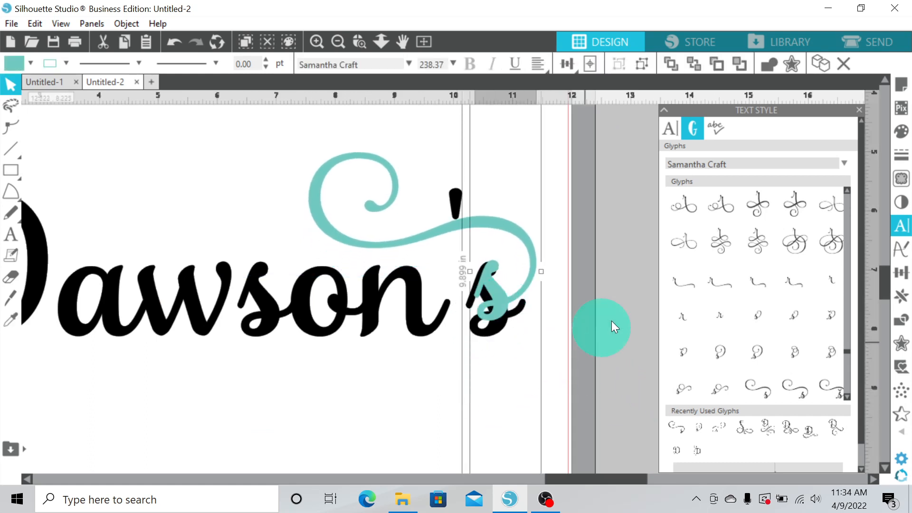
Fine-tune the swirl's size and position so it sits over the final s
click(337, 41)
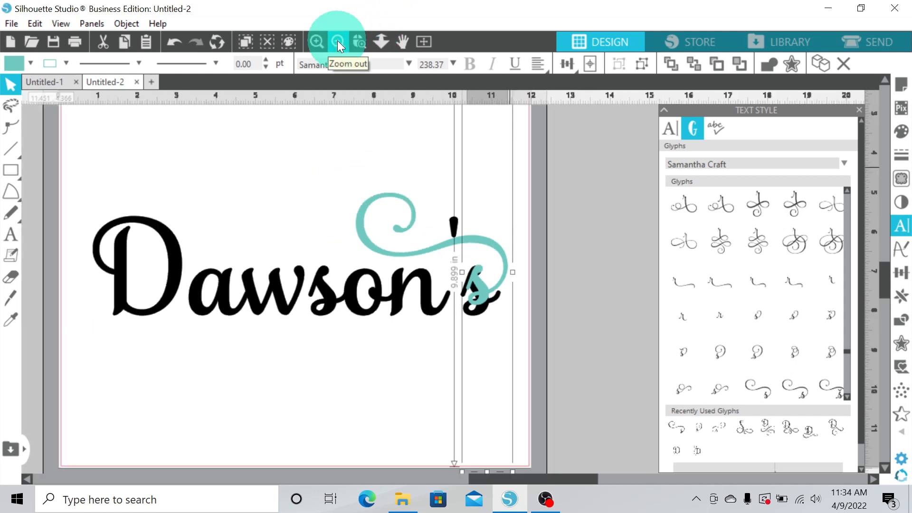
click(338, 41)
drag(455, 407, 444, 461)
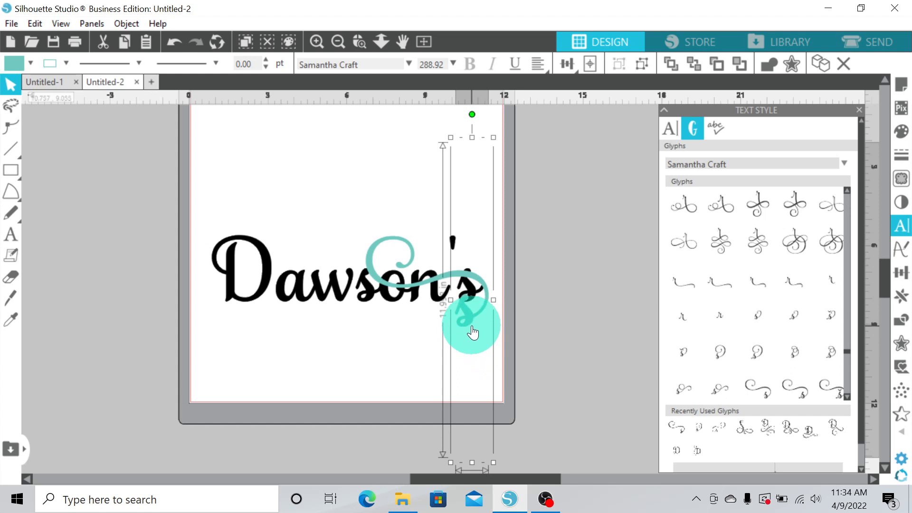
drag(465, 318, 468, 293)
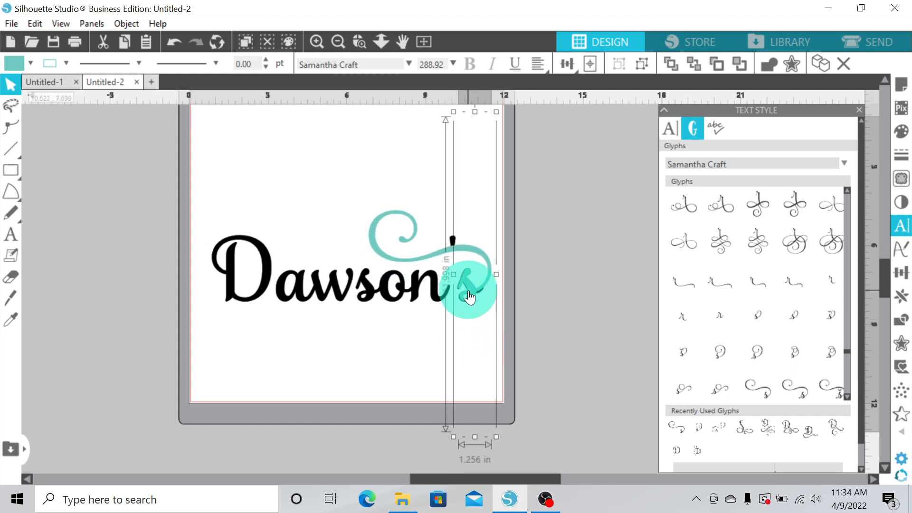
mouse_move(453, 435)
mouse_down()
mouse_move(415, 475)
mouse_move(450, 451)
mouse_up()
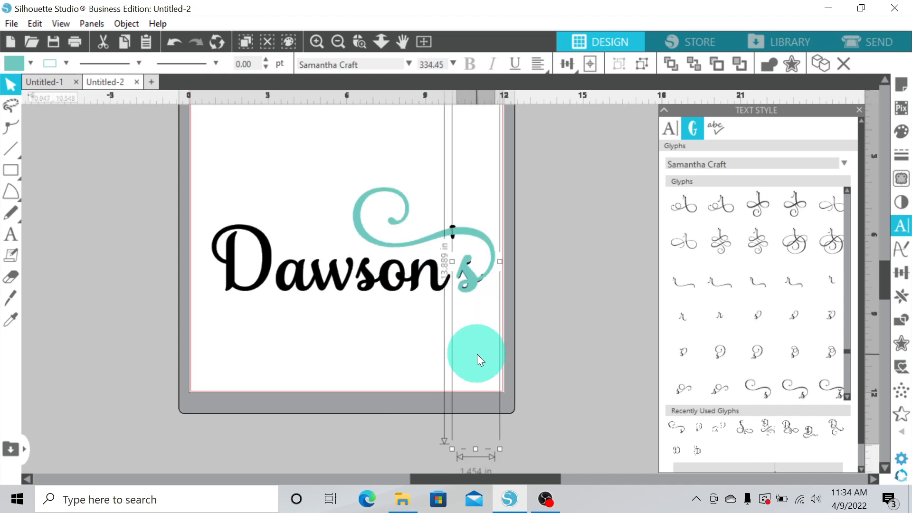
key(Right)
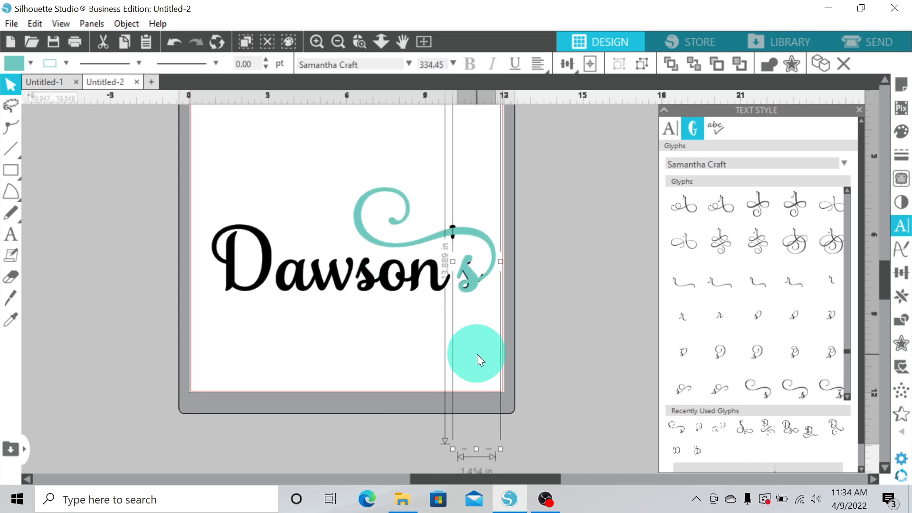
drag(500, 449, 491, 436)
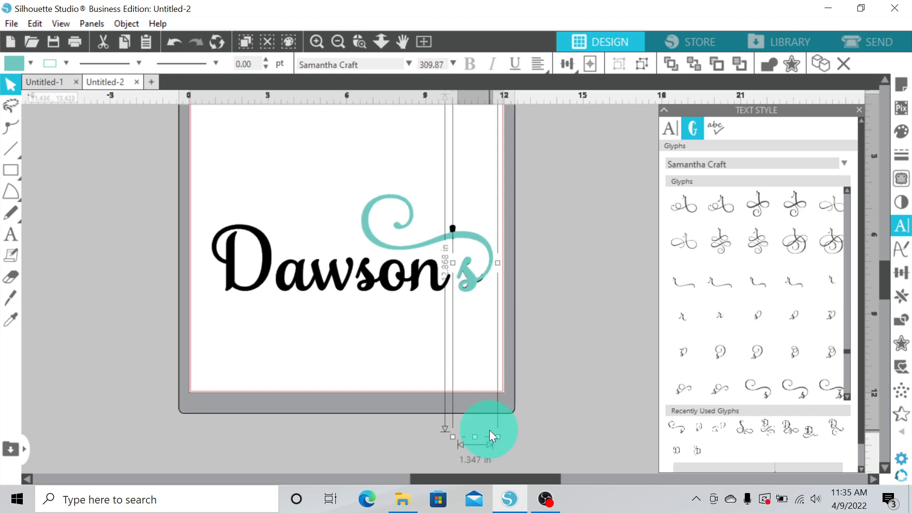
Insert the swirl-tailed capital D glyph from the Samantha Craft glyphs near the top-left of the mat
click(389, 371)
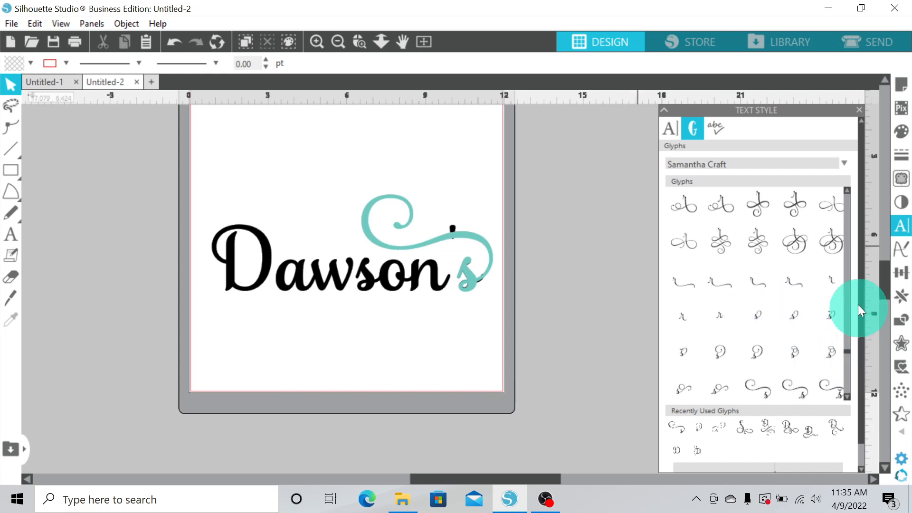
drag(848, 352, 847, 235)
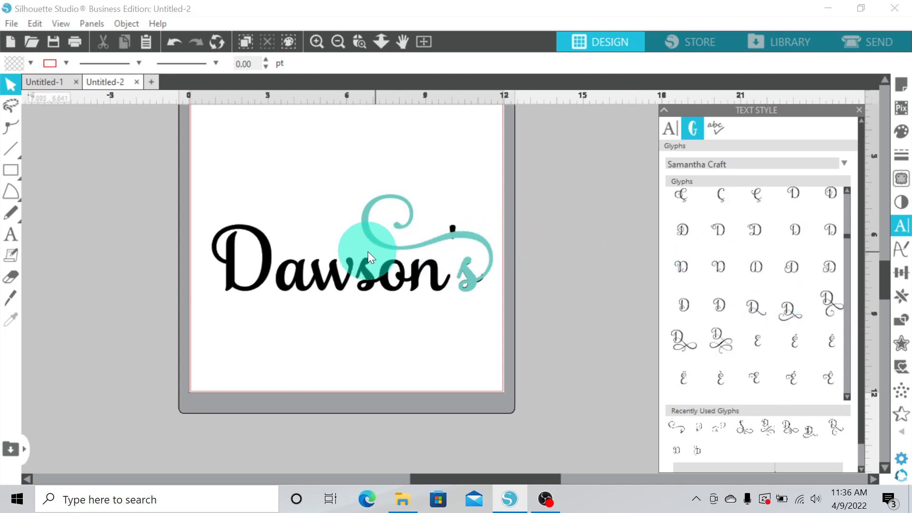
click(10, 234)
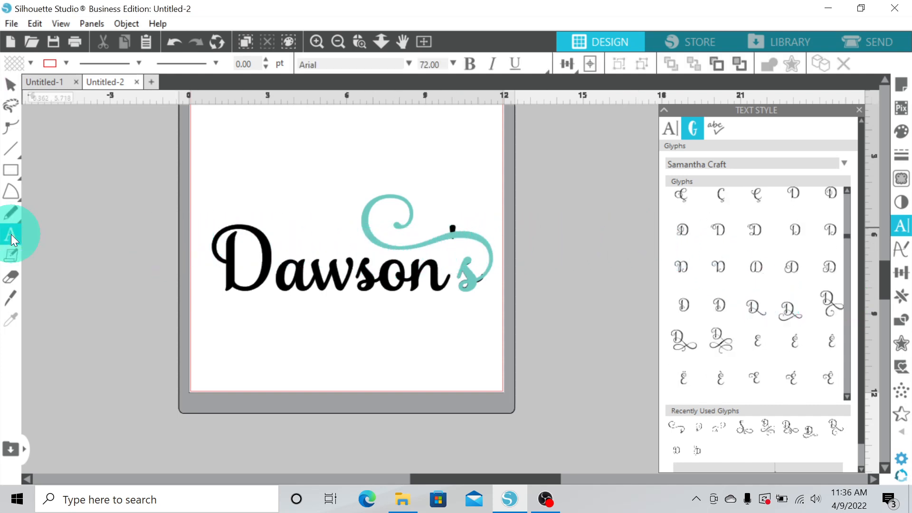
click(226, 158)
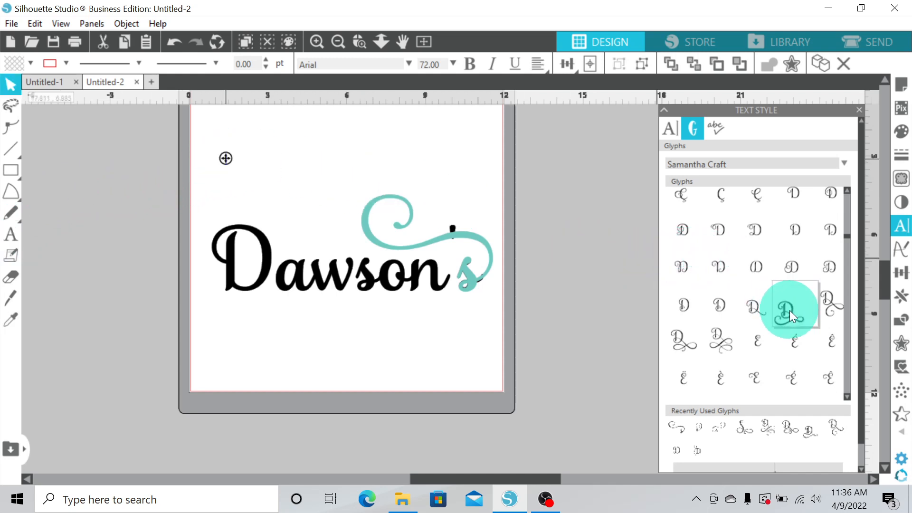
mouse_move(789, 310)
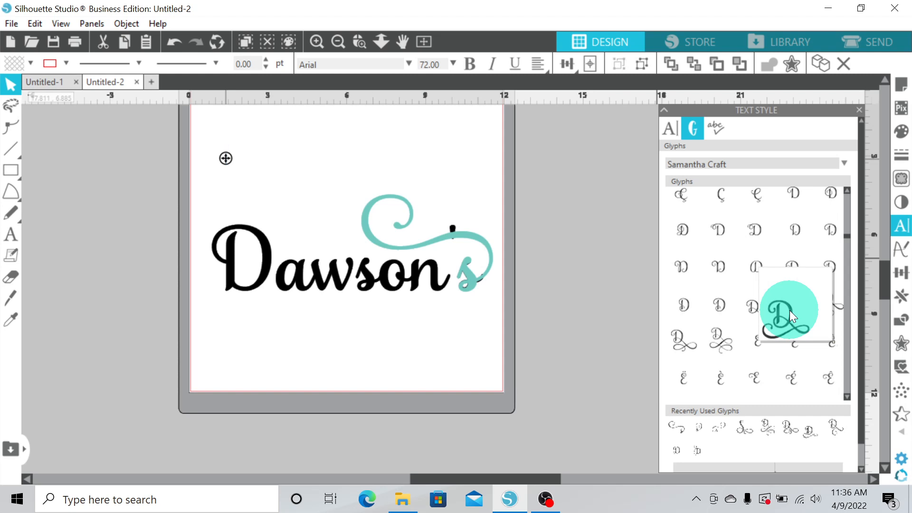
click(789, 310)
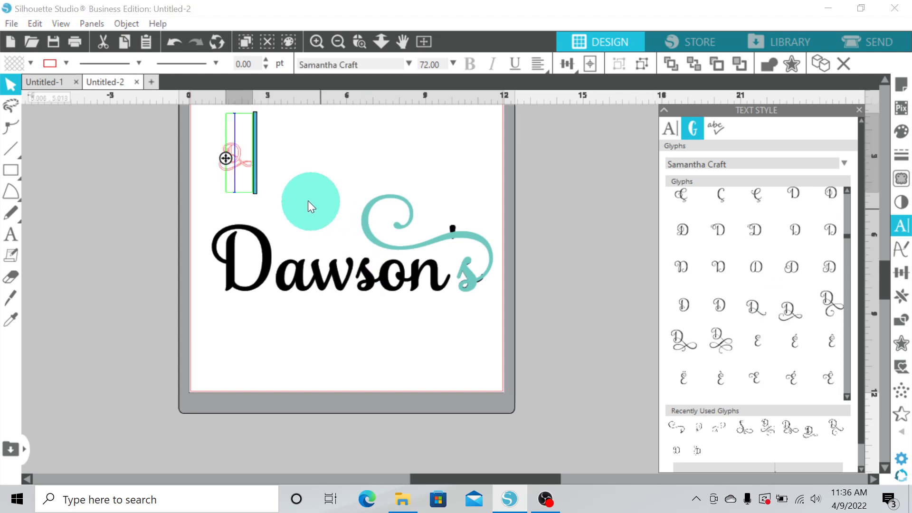
Set the new D glyph's fill colour and line colour to teal
click(284, 197)
click(29, 64)
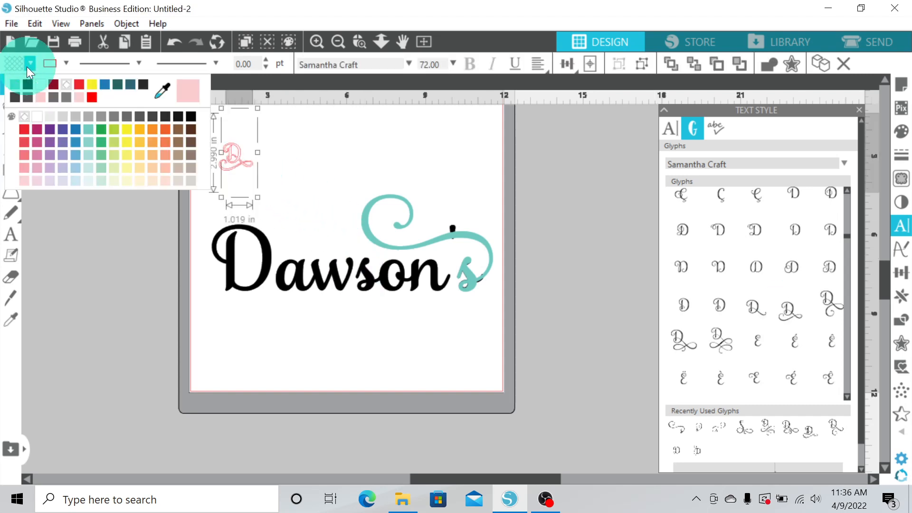
click(13, 84)
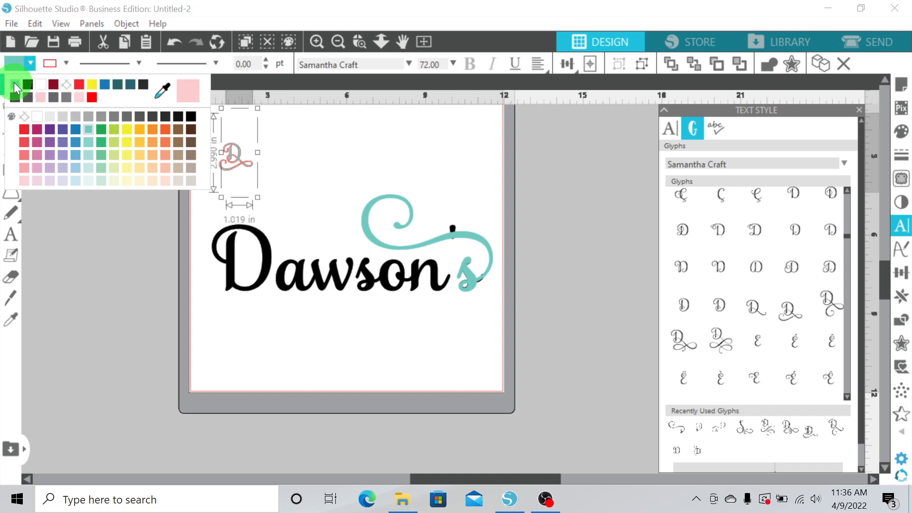
click(65, 63)
click(50, 85)
Enlarge the teal D glyph to about 12 in tall and place it over the D of Dawson's
drag(243, 158, 246, 234)
drag(261, 280, 386, 463)
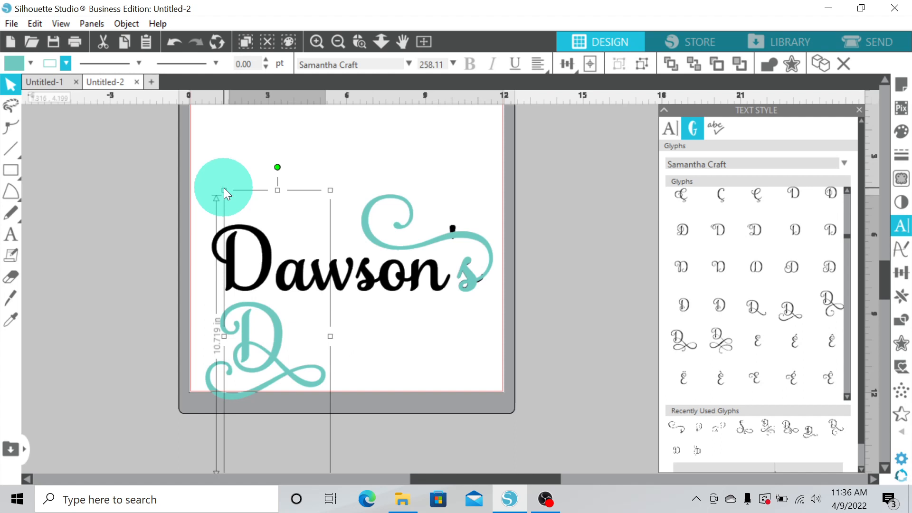
drag(224, 188, 207, 101)
drag(279, 347, 267, 269)
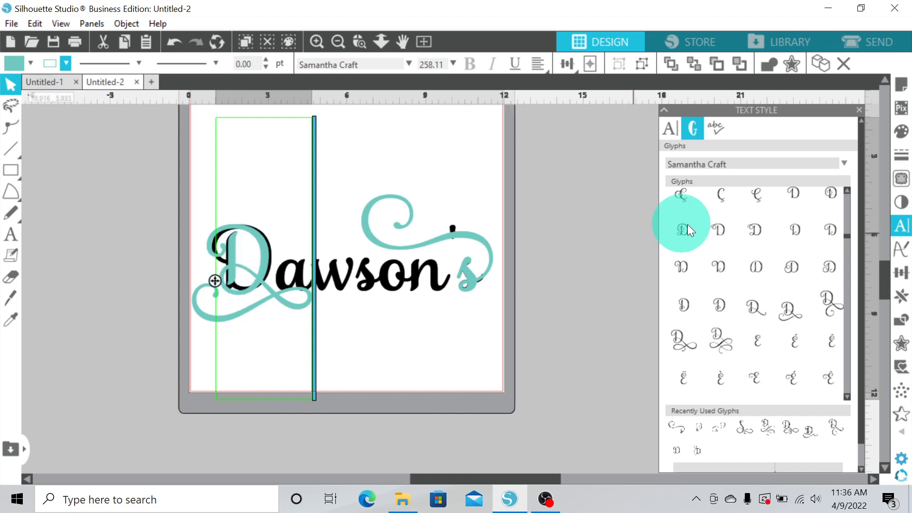
drag(885, 269, 886, 294)
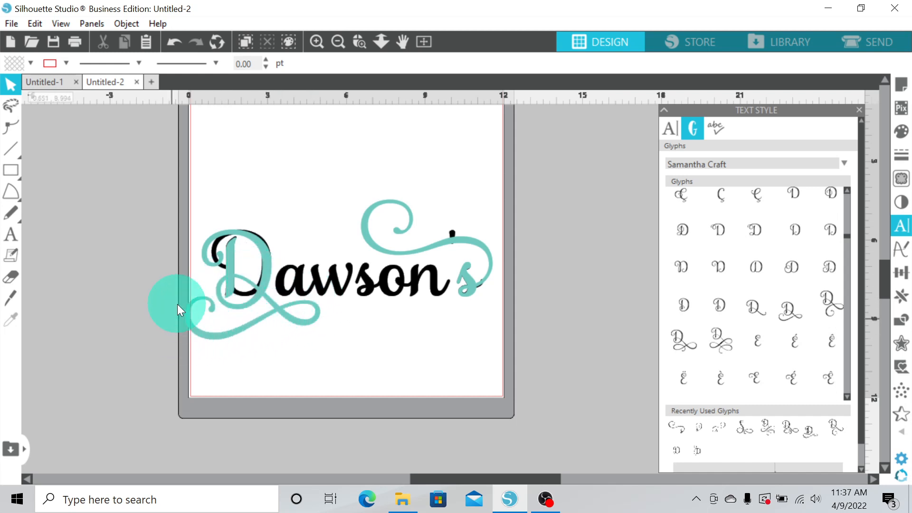
click(233, 262)
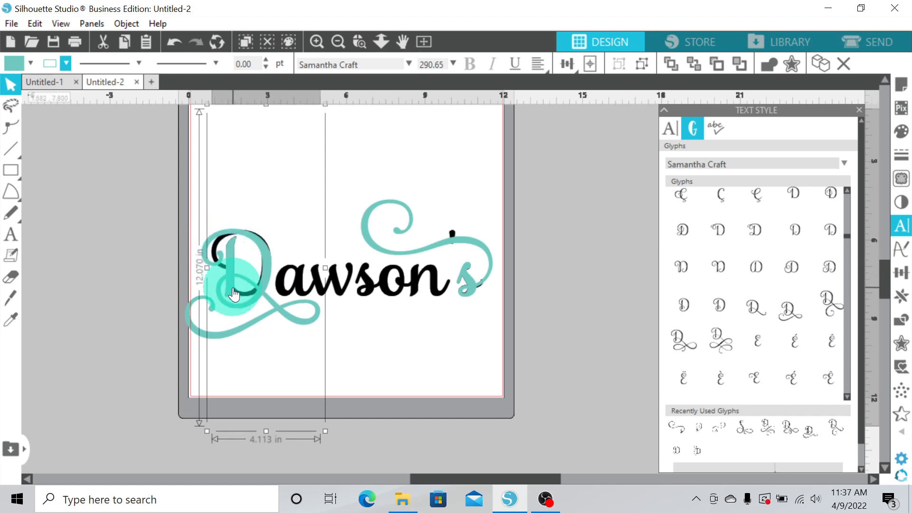
Duplicate the whole Dawson's design and set the copy aside off the mat
click(424, 360)
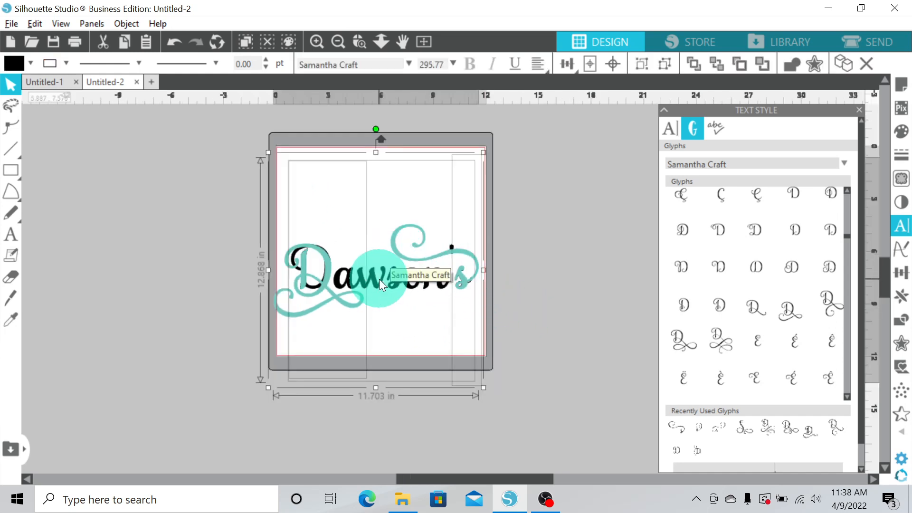
drag(382, 282, 155, 178)
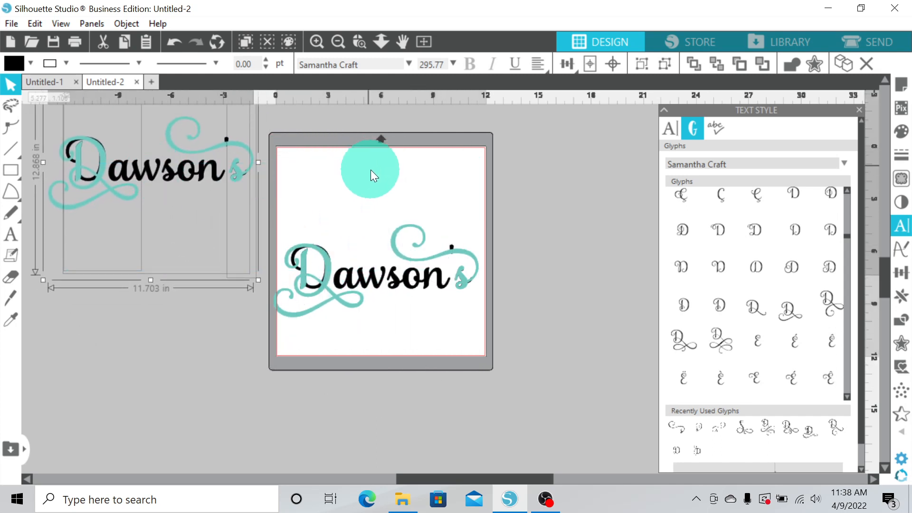
click(386, 187)
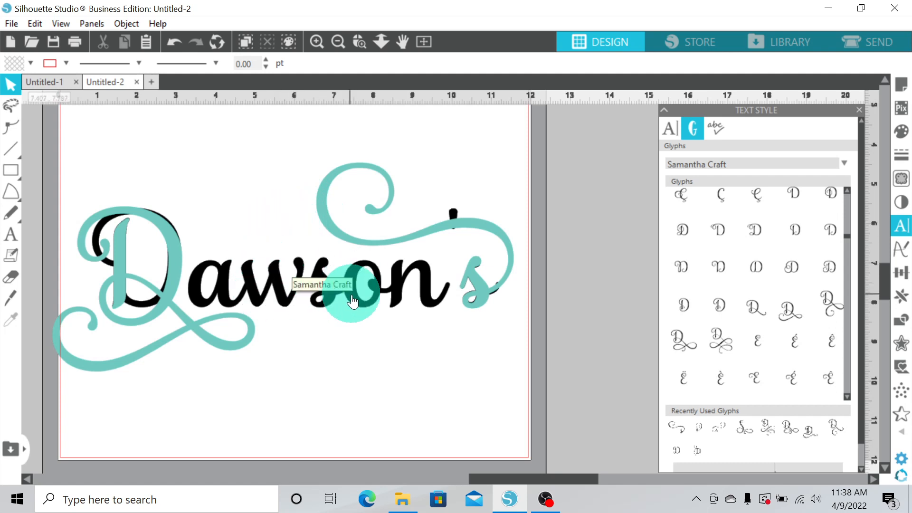
Bring the black Dawson's text in front of the teal swirl glyphs
right_click(288, 284)
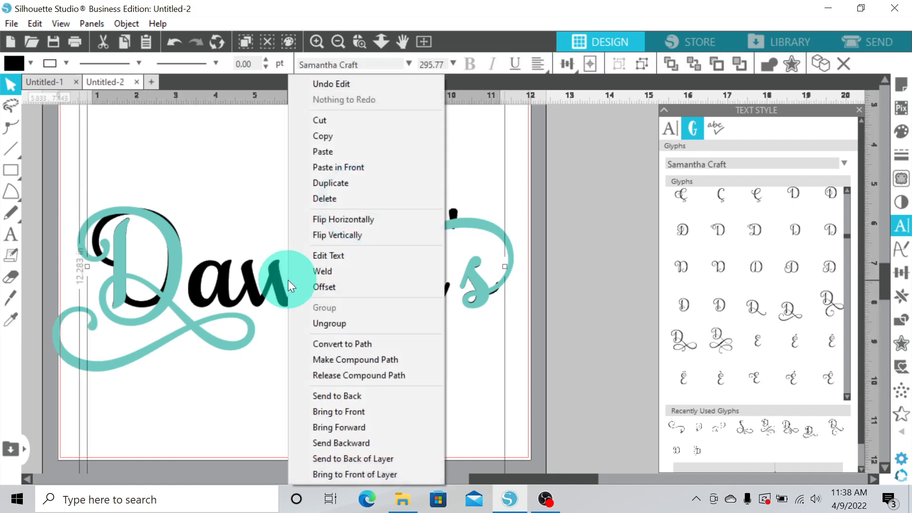
click(329, 324)
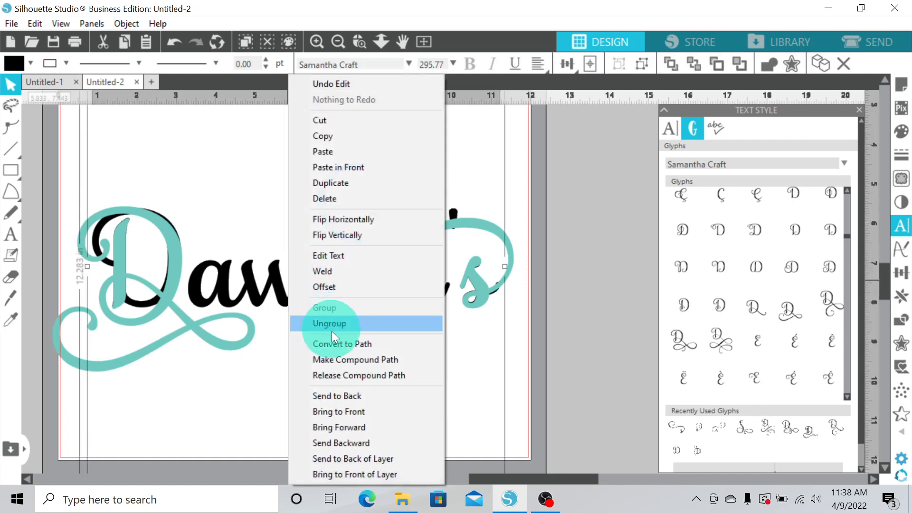
click(349, 413)
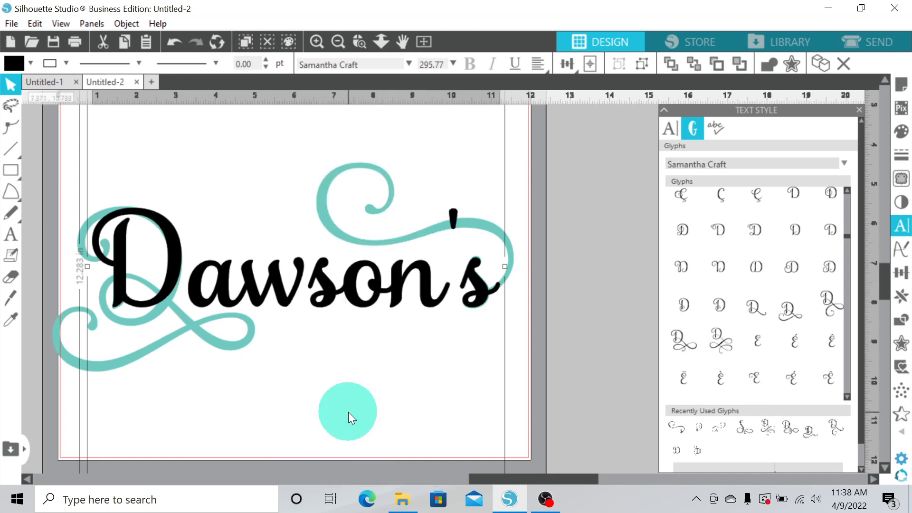
Ungroup the Dawson's text into separate letters
right_click(291, 299)
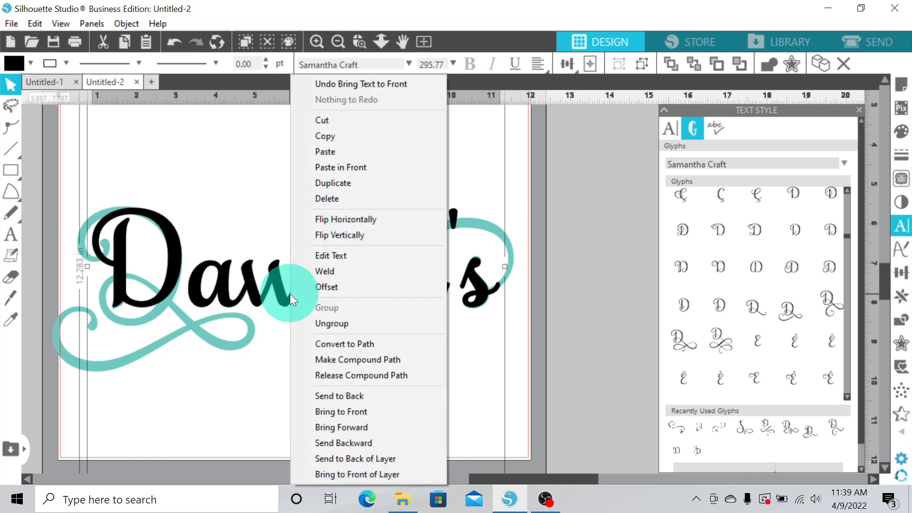
click(337, 323)
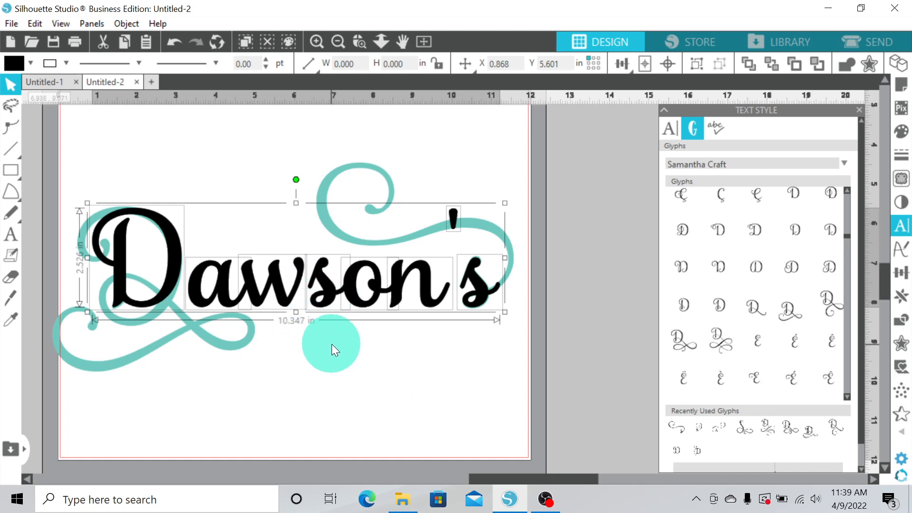
click(334, 368)
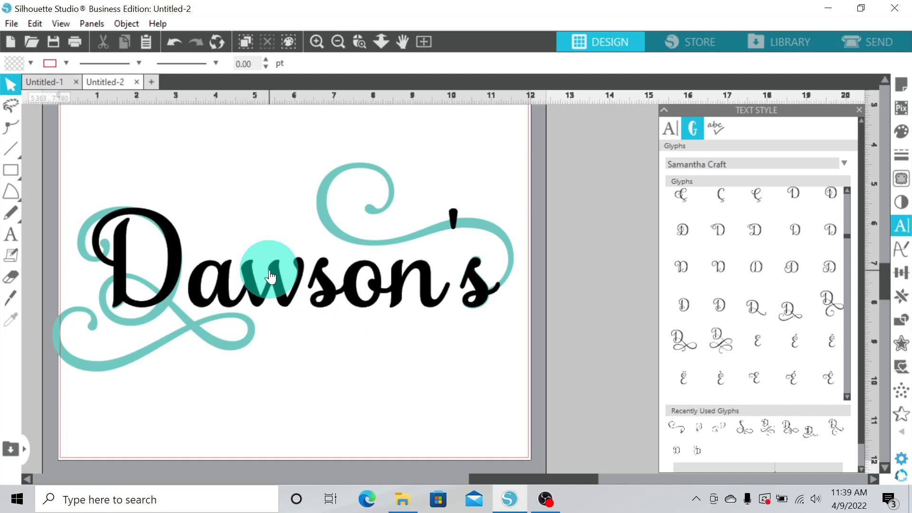
Move the black D and s letters off the mat and delete them
drag(173, 247, 654, 167)
click(552, 243)
drag(476, 288, 602, 186)
click(622, 244)
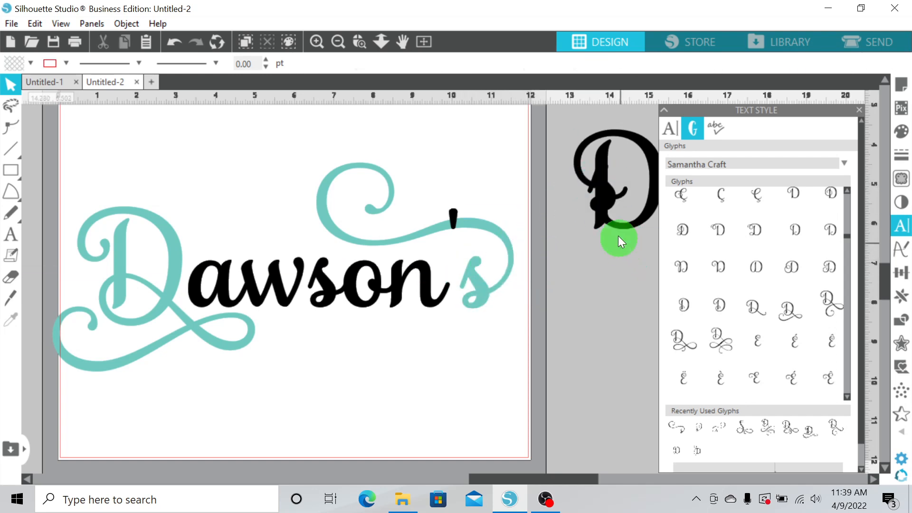
click(604, 172)
key(Delete)
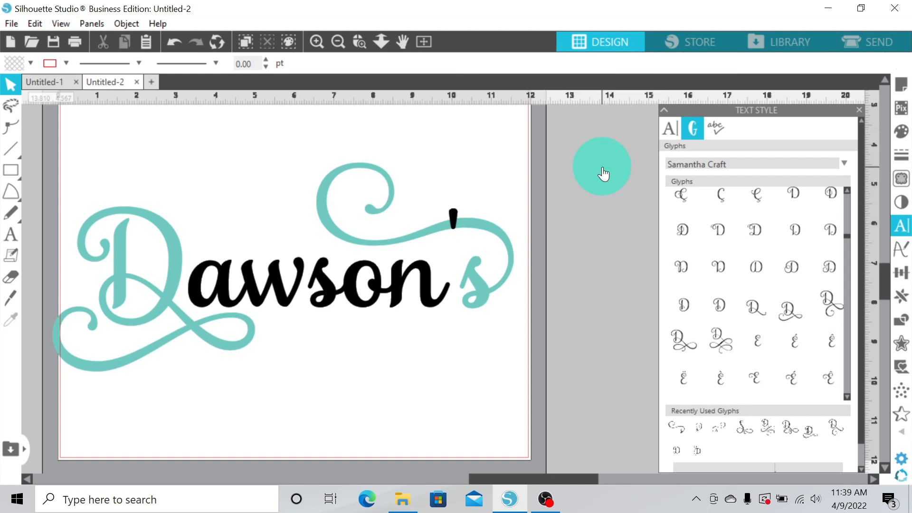
Shift the teal swirl s left so it sits right after the n
click(482, 299)
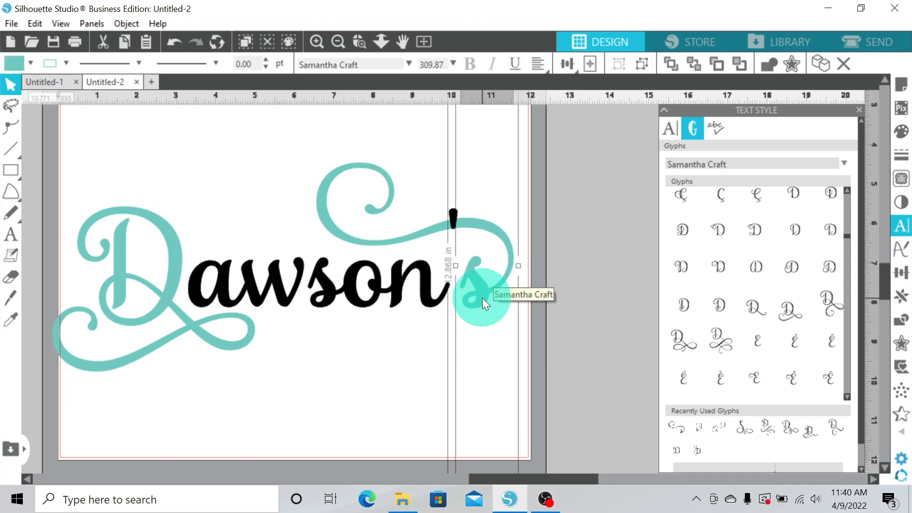
key(Left)
key(Left)
key(Left)
key(Left)
key(Left)
key(Left)
key(Left)
key(Left)
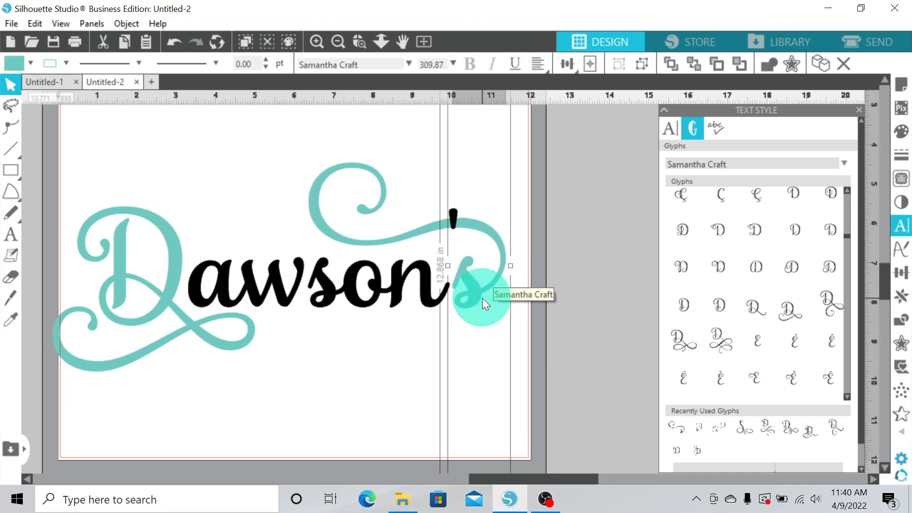
key(Left)
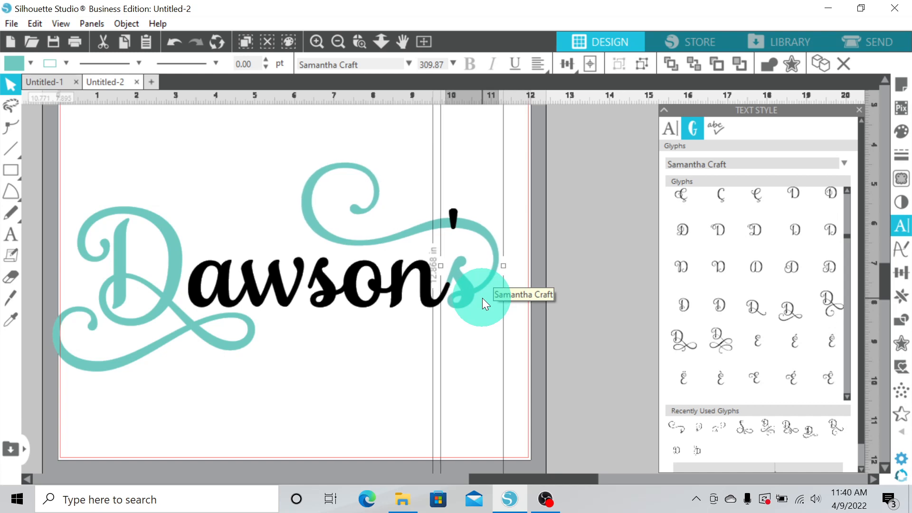
drag(482, 298, 459, 301)
Reposition the apostrophe between the n and the teal s
click(481, 247)
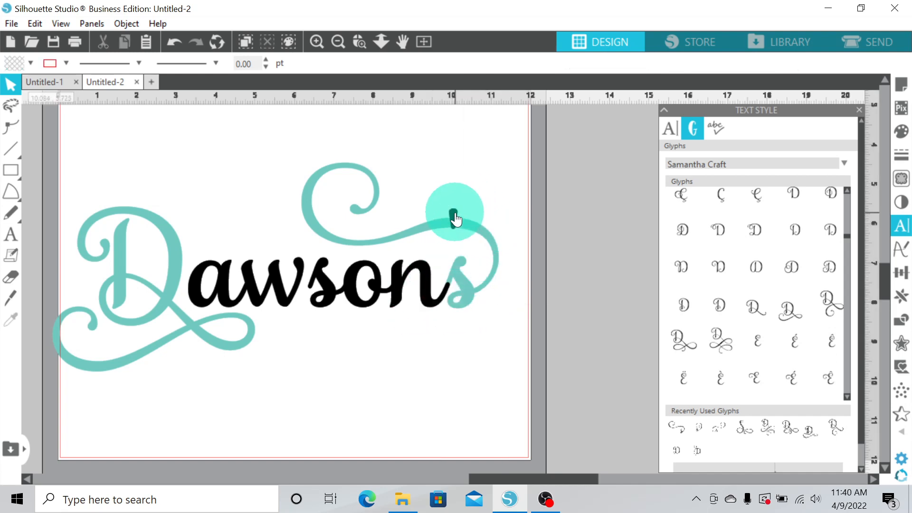
drag(455, 219, 442, 257)
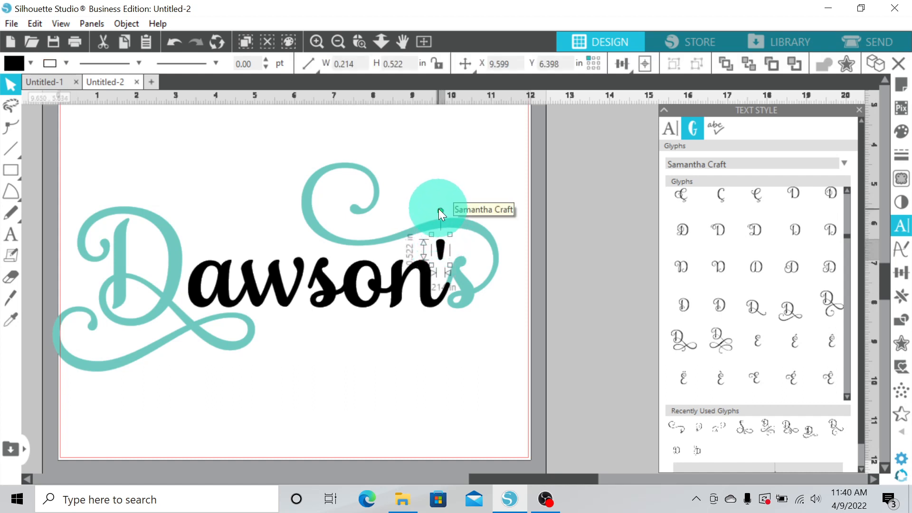
mouse_move(441, 209)
mouse_down()
mouse_move(470, 278)
mouse_move(414, 266)
mouse_move(457, 215)
mouse_move(468, 237)
mouse_move(448, 215)
mouse_move(441, 221)
mouse_move(440, 264)
mouse_move(440, 223)
mouse_move(463, 218)
mouse_move(464, 277)
mouse_move(434, 204)
mouse_move(456, 266)
mouse_move(453, 214)
mouse_move(439, 216)
mouse_move(450, 219)
mouse_move(452, 209)
mouse_up()
click(529, 197)
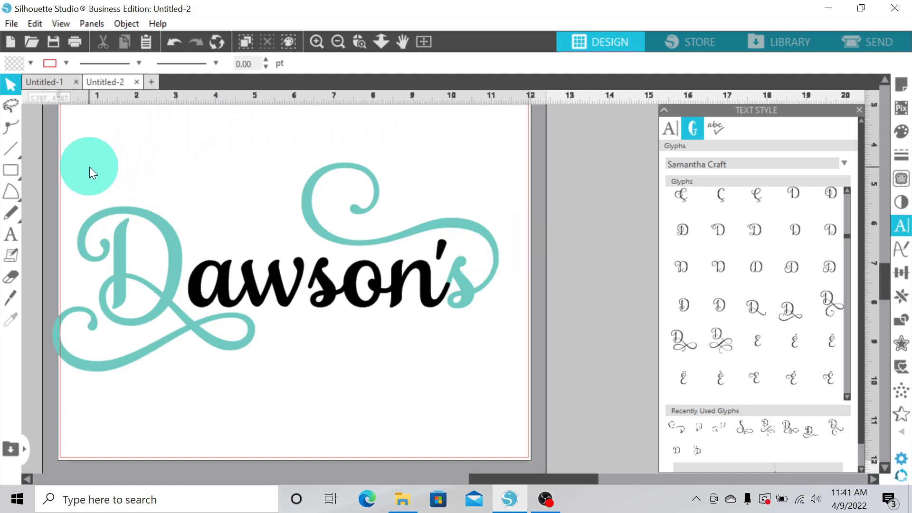
Duplicate the finished design and place the copy beside the mat
click(338, 40)
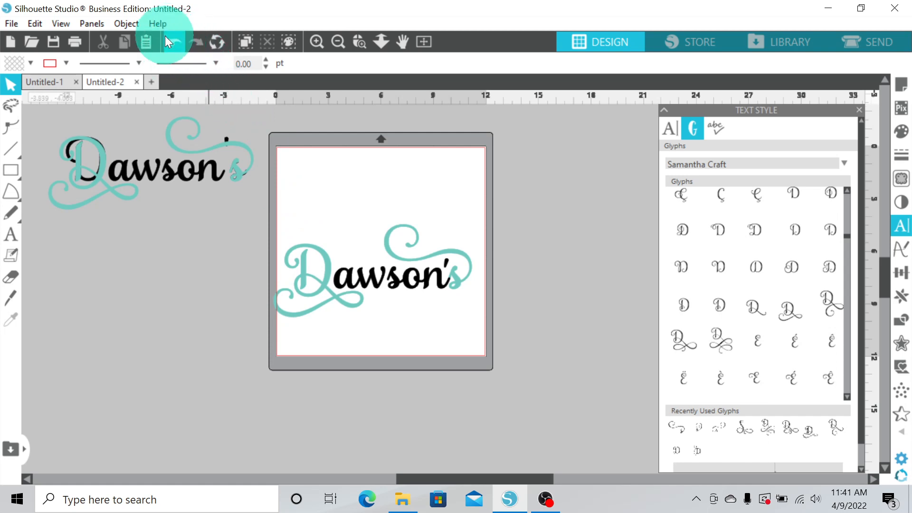
drag(292, 212, 480, 317)
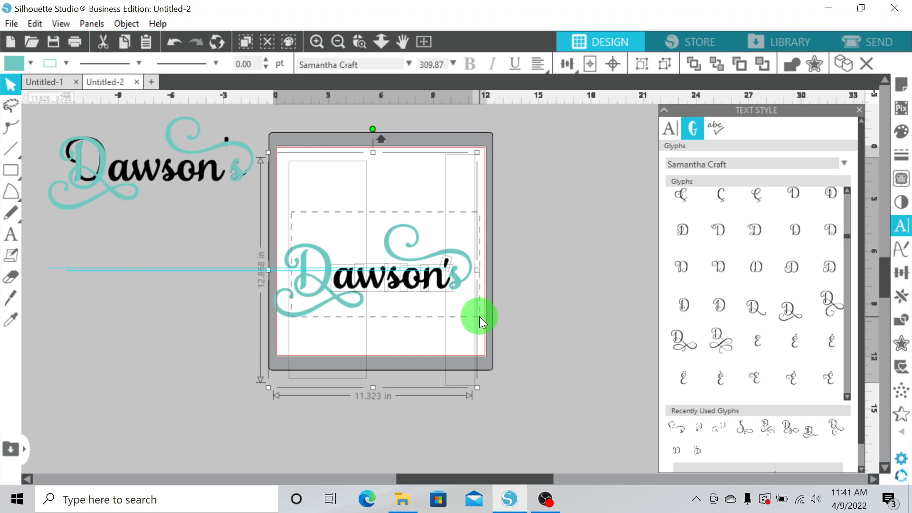
drag(479, 317, 480, 317)
drag(460, 286, 226, 273)
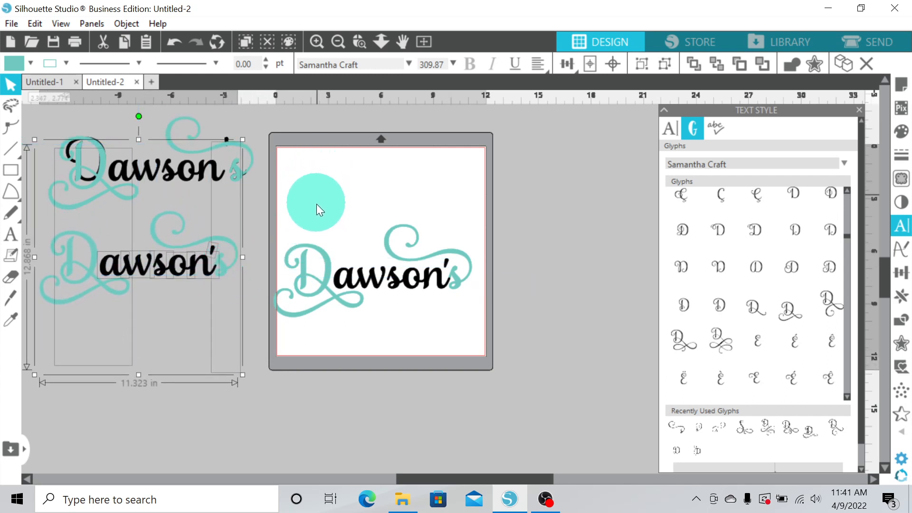
click(315, 206)
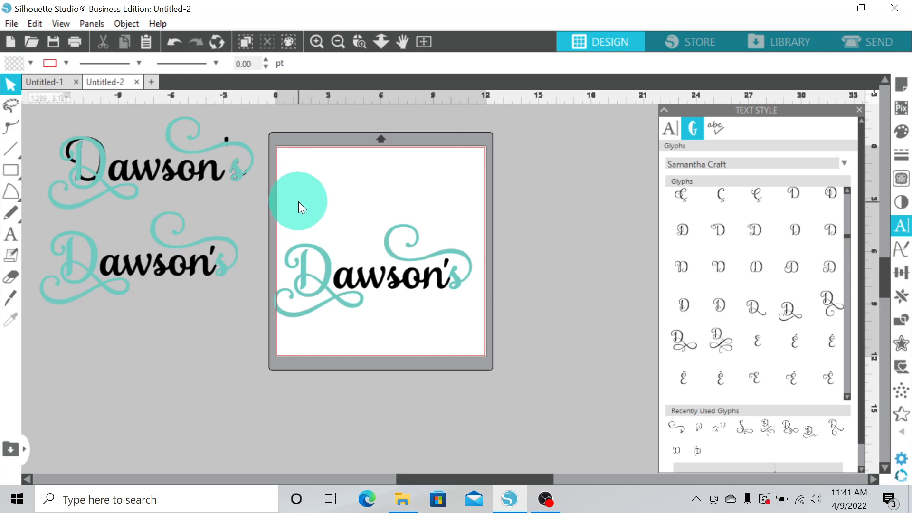
Select the whole Dawson's design on the mat and weld it together
drag(298, 201, 475, 330)
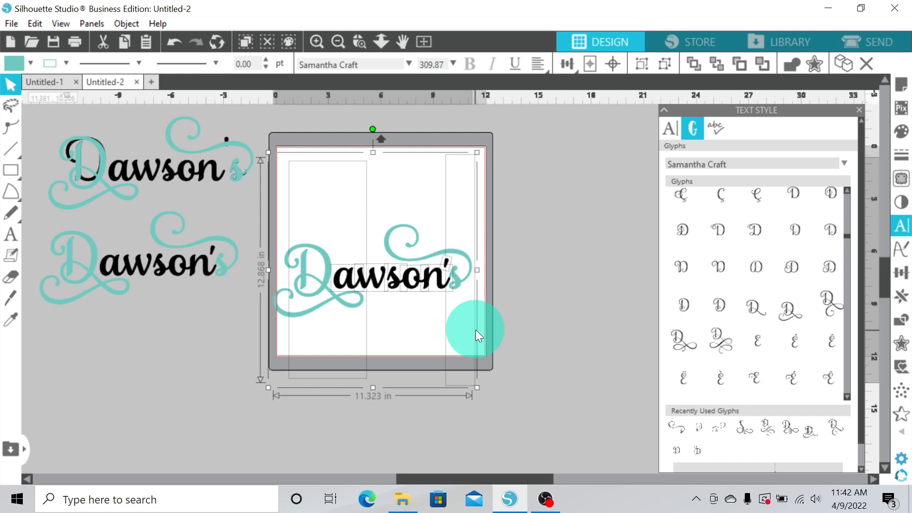
right_click(395, 285)
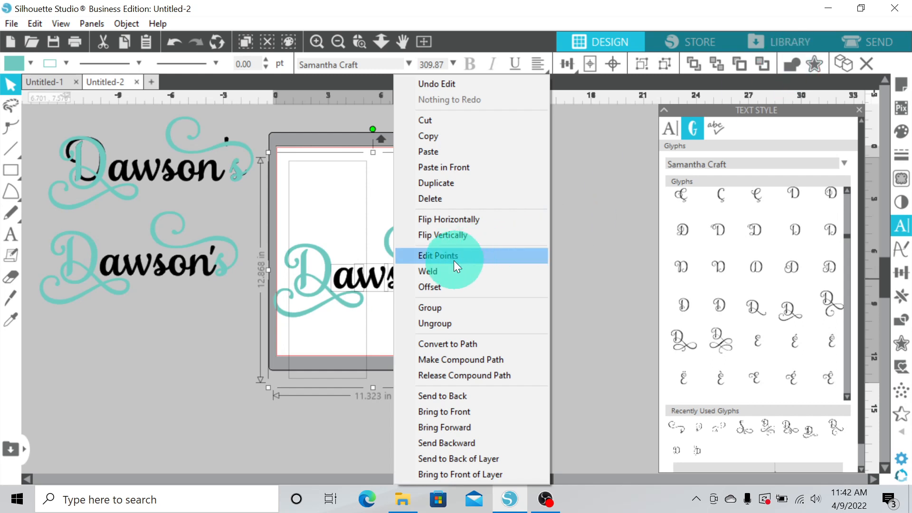
click(427, 272)
click(362, 280)
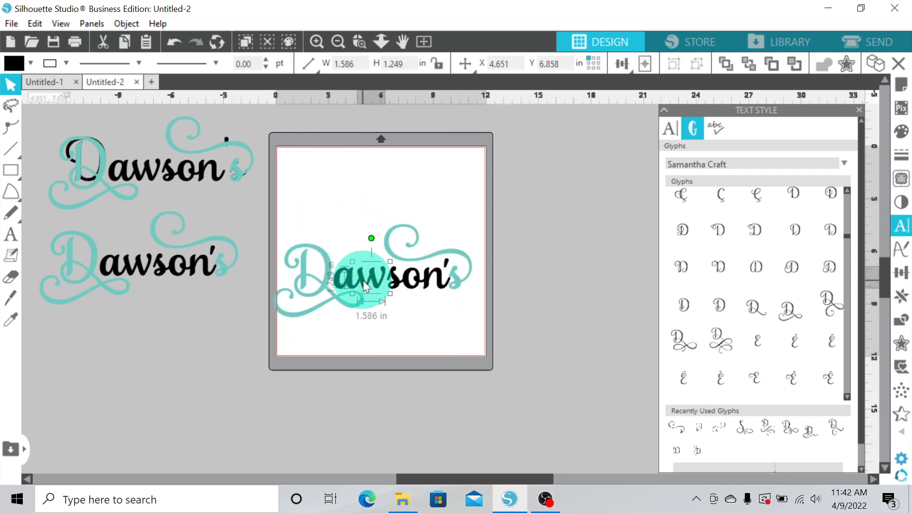
Reselect the whole design and set its fill to black and its line color to none
drag(313, 207, 481, 323)
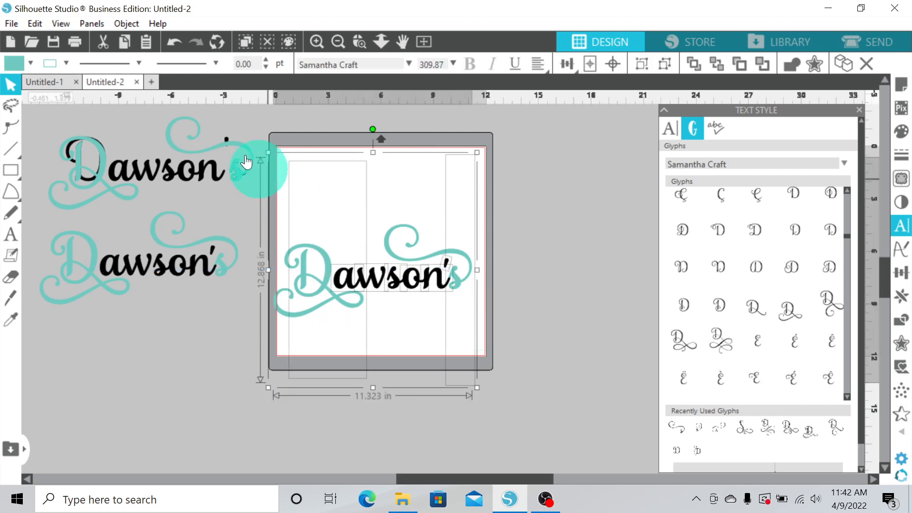
click(31, 63)
click(27, 83)
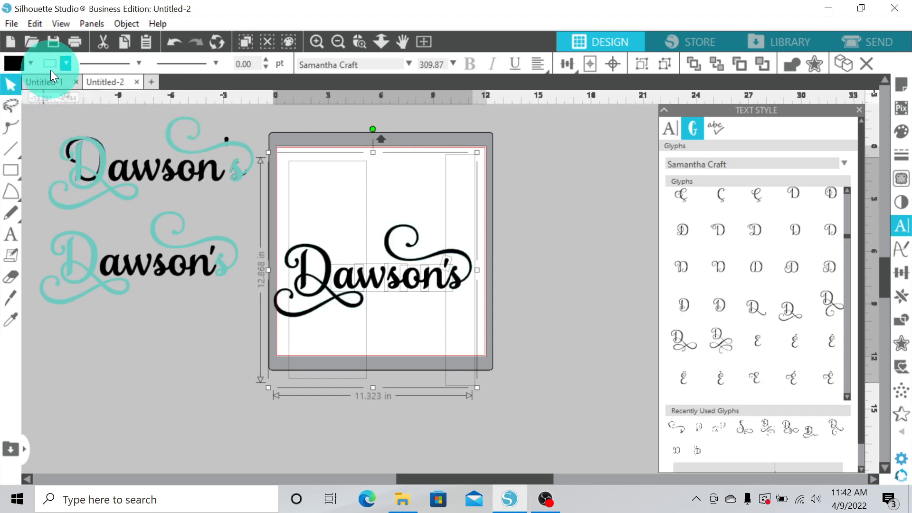
click(63, 65)
click(75, 87)
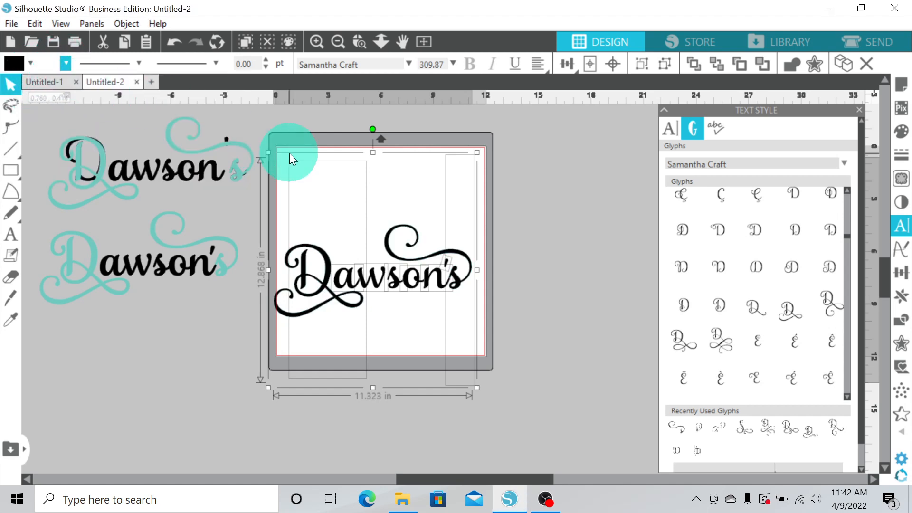
Zoom in to inspect how the welded letters join, then zoom back out
click(360, 42)
drag(353, 253, 435, 306)
click(312, 41)
click(257, 138)
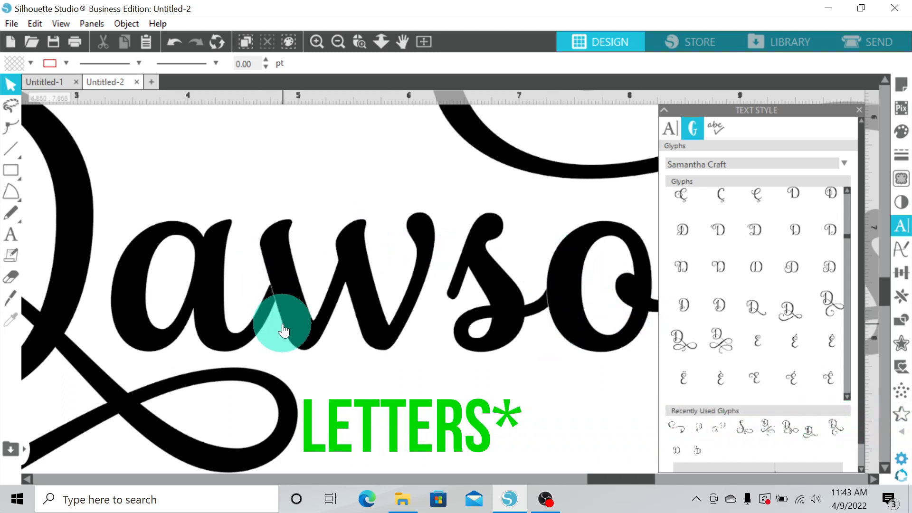
click(338, 42)
click(337, 42)
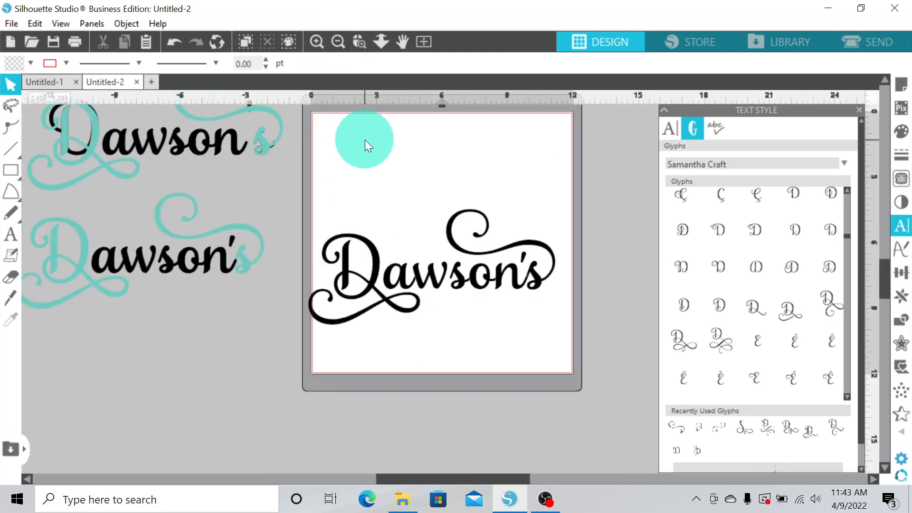
Select the whole design again and weld it
drag(323, 192, 566, 344)
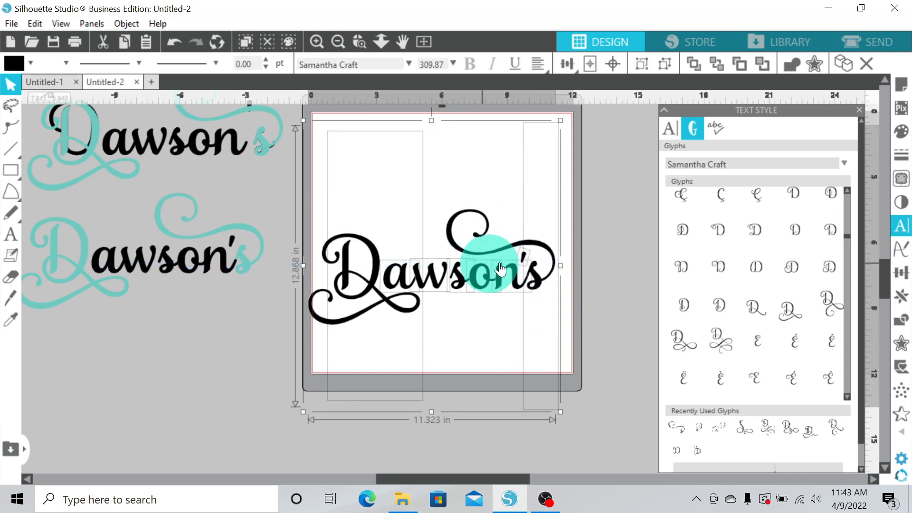
right_click(457, 281)
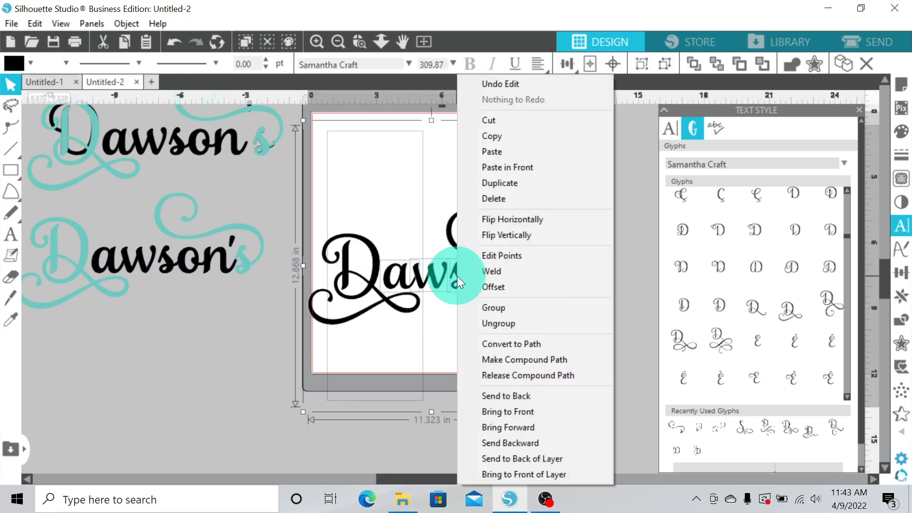
click(505, 271)
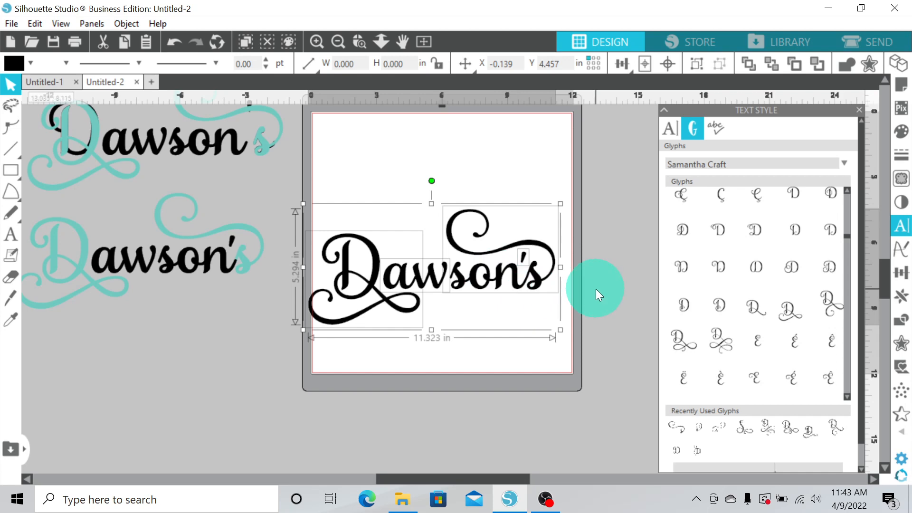
click(485, 257)
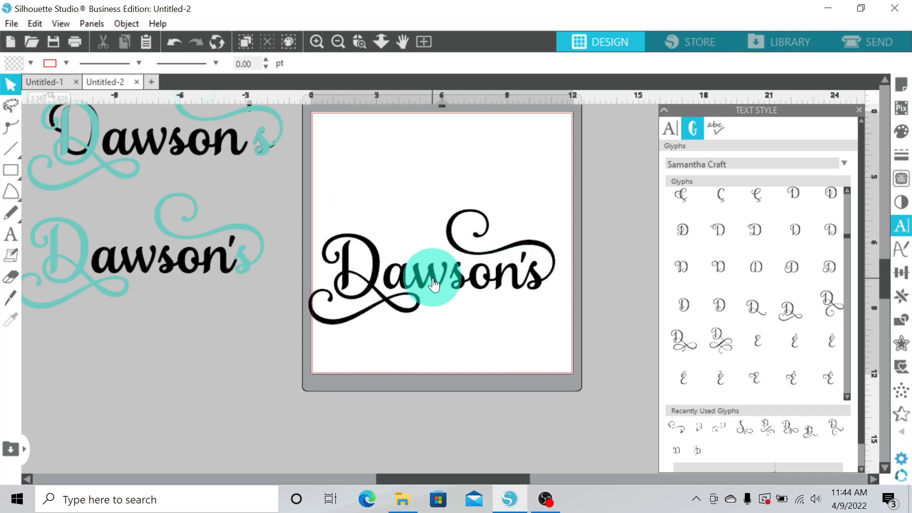
drag(432, 272, 424, 191)
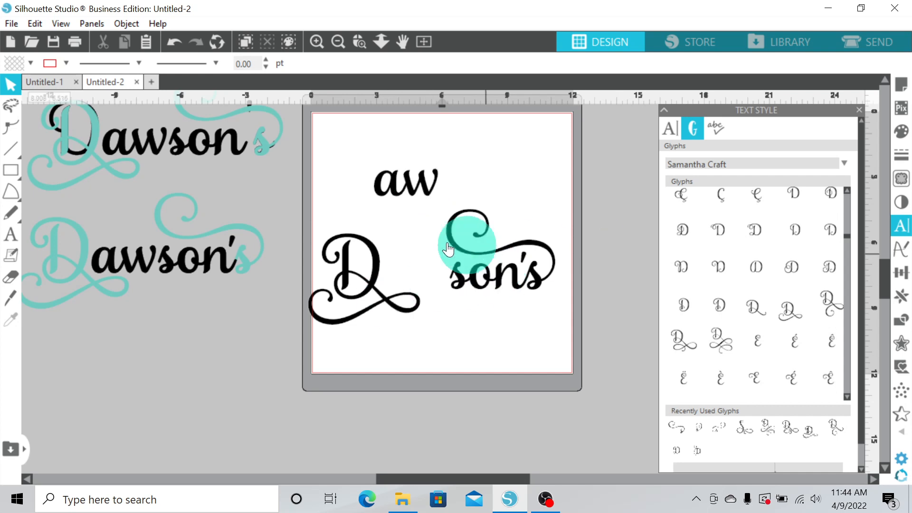
click(175, 41)
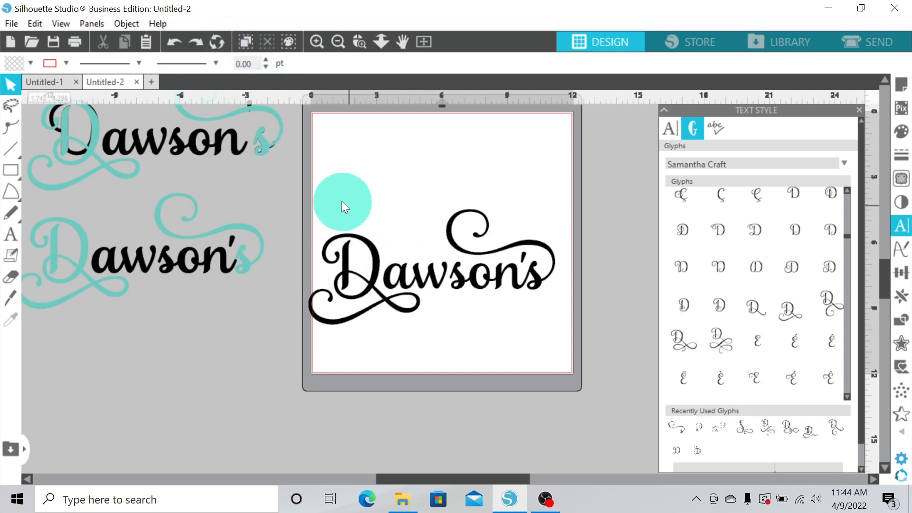
Select all parts of the Dawson's design and group them
drag(336, 195, 552, 304)
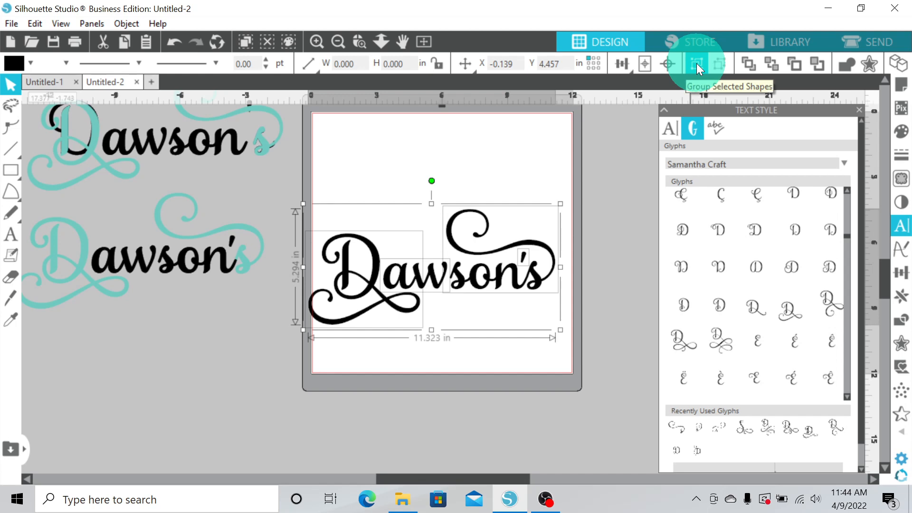
right_click(401, 276)
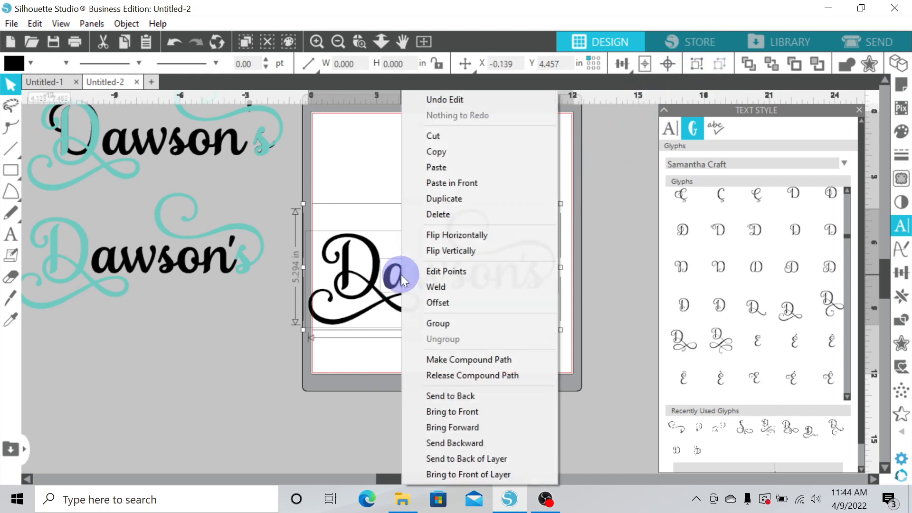
click(443, 323)
Zoom in on the grouped title to inspect the letter edges, then zoom back out
mouse_move(458, 235)
mouse_down()
mouse_move(386, 240)
mouse_move(424, 281)
mouse_move(422, 229)
mouse_move(444, 225)
mouse_up()
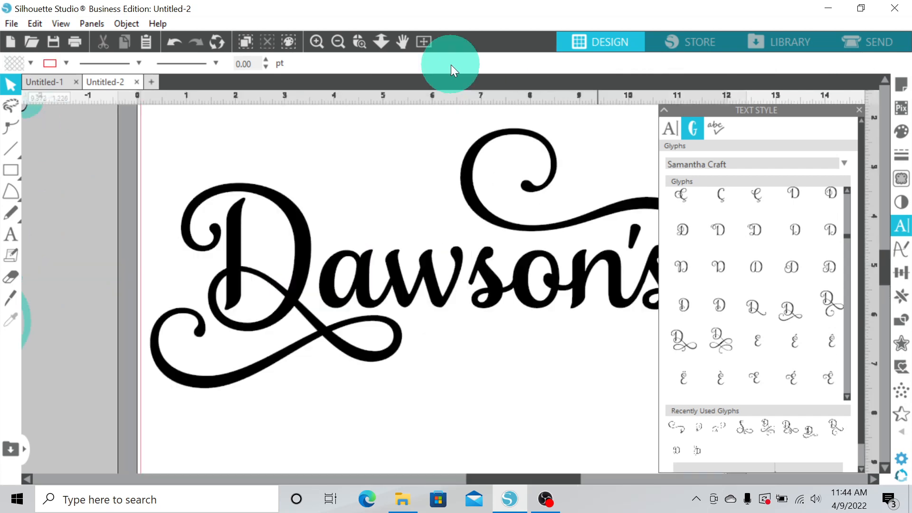
click(450, 253)
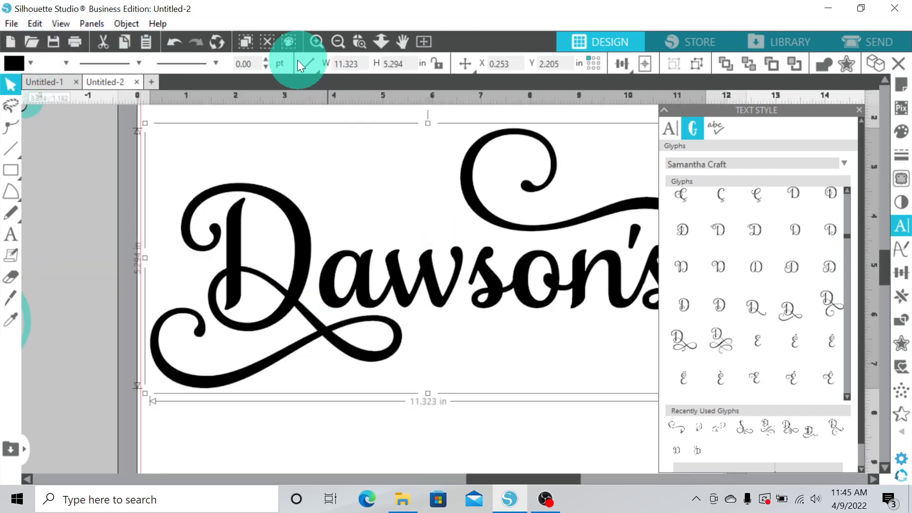
click(315, 38)
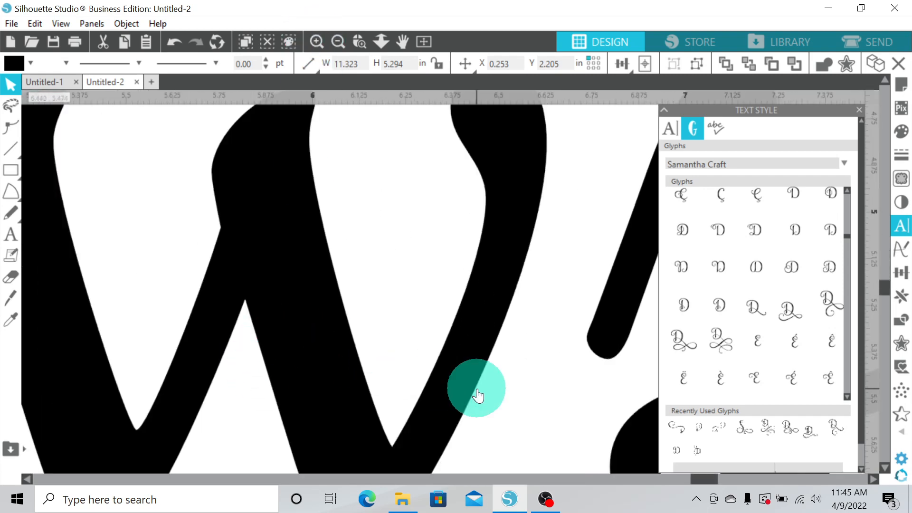
drag(703, 478, 680, 480)
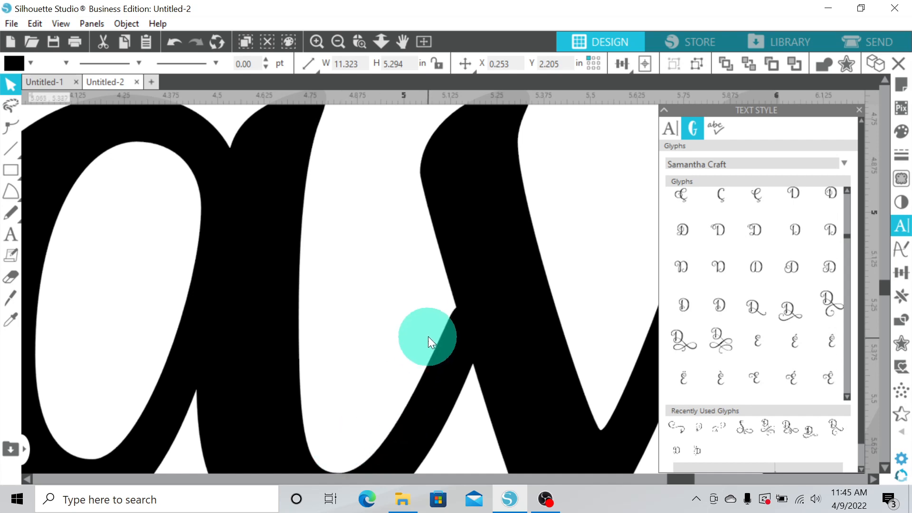
click(338, 41)
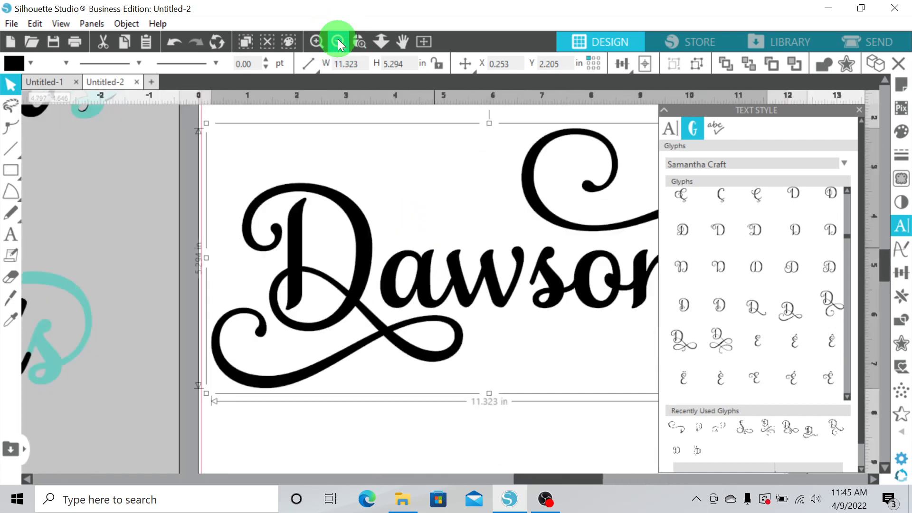
click(337, 41)
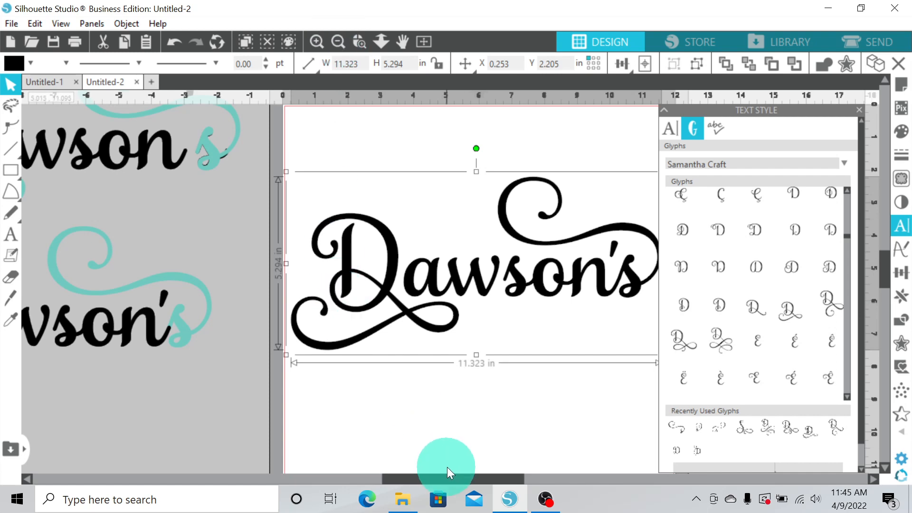
drag(448, 478, 484, 476)
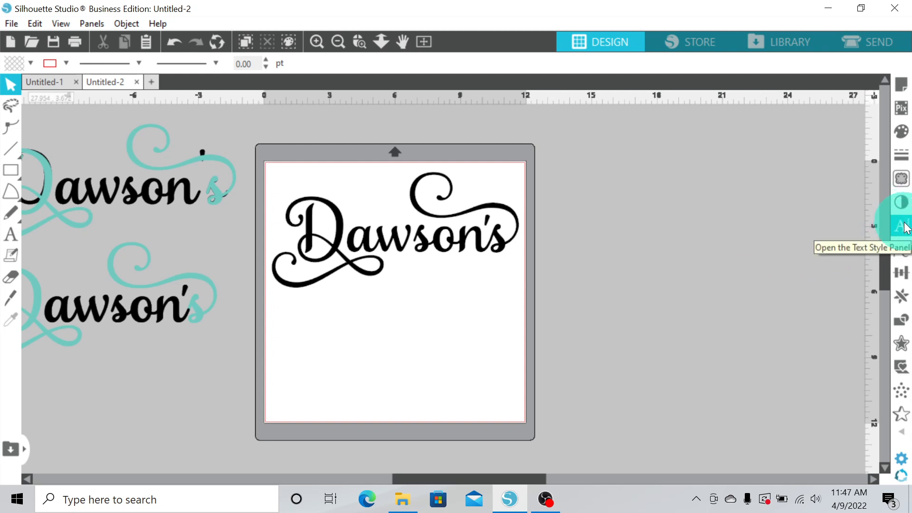
Add a text object reading BOOKEEPING in Hardtown font below the title on the mat
click(905, 227)
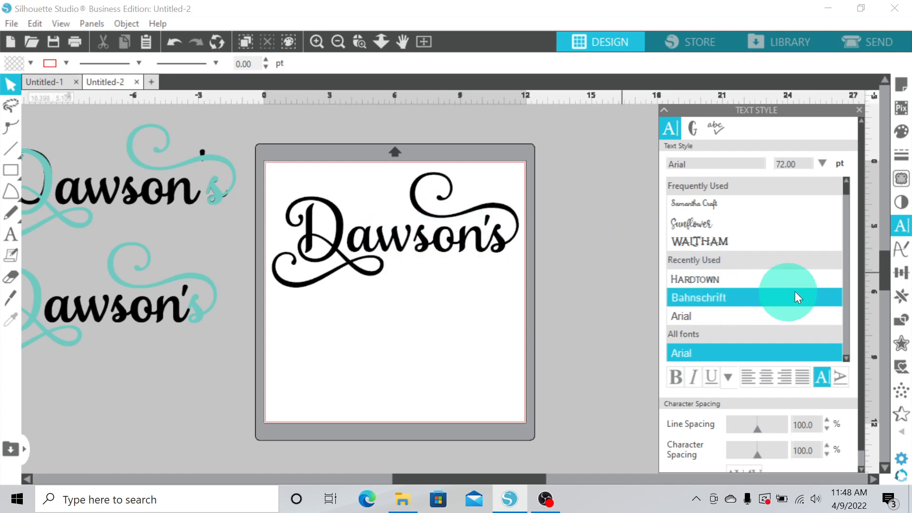
click(695, 279)
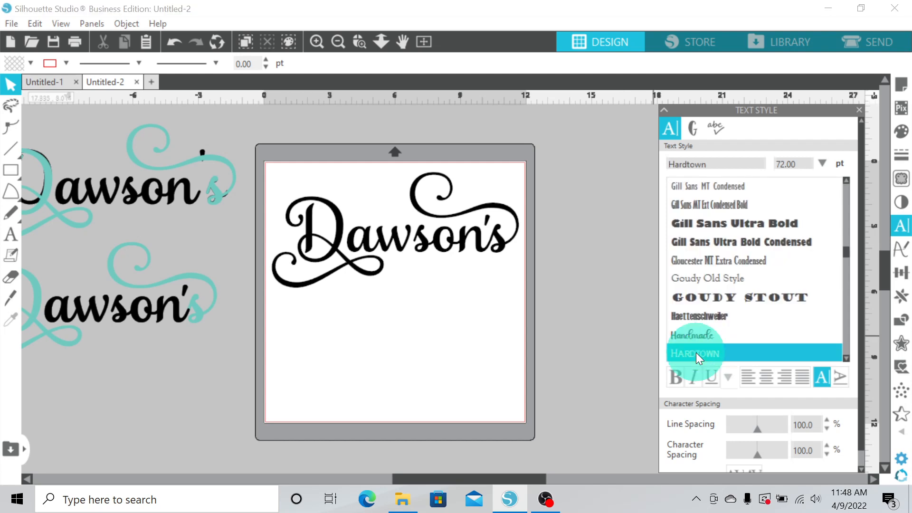
click(9, 233)
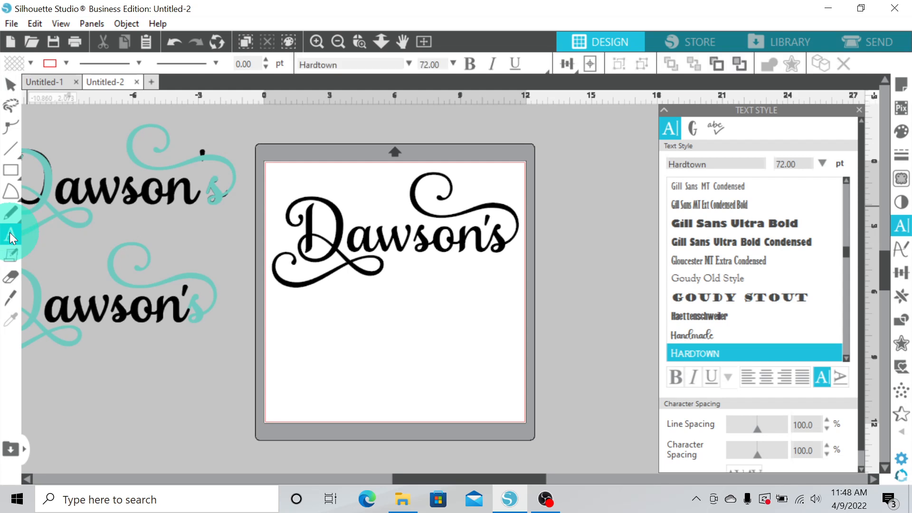
click(307, 346)
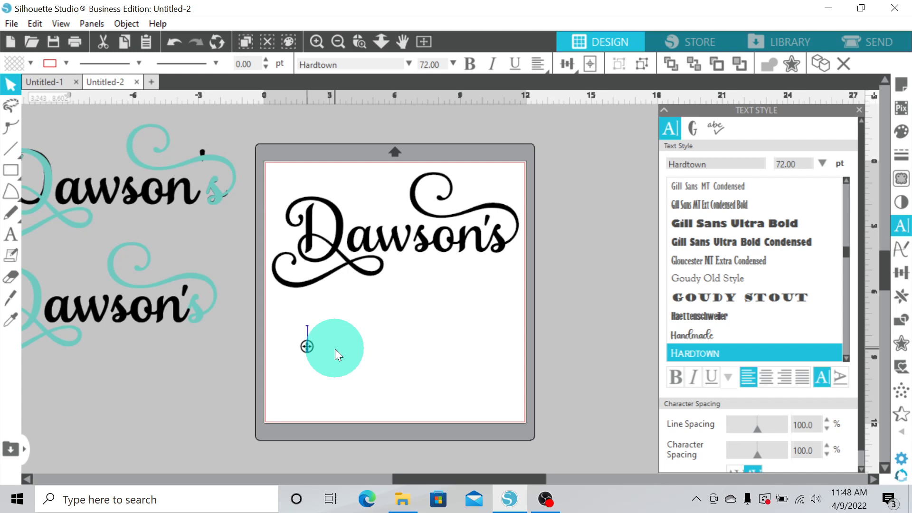
text(BOOK)
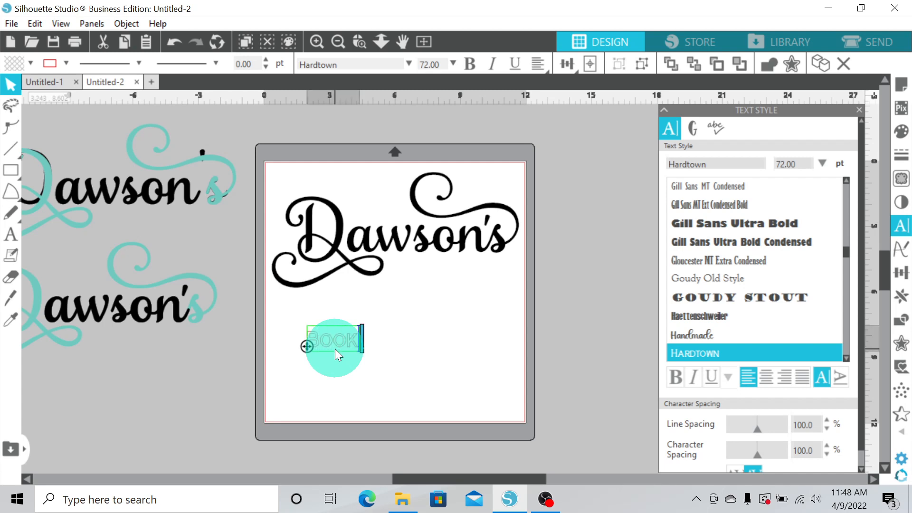
text(EEPING)
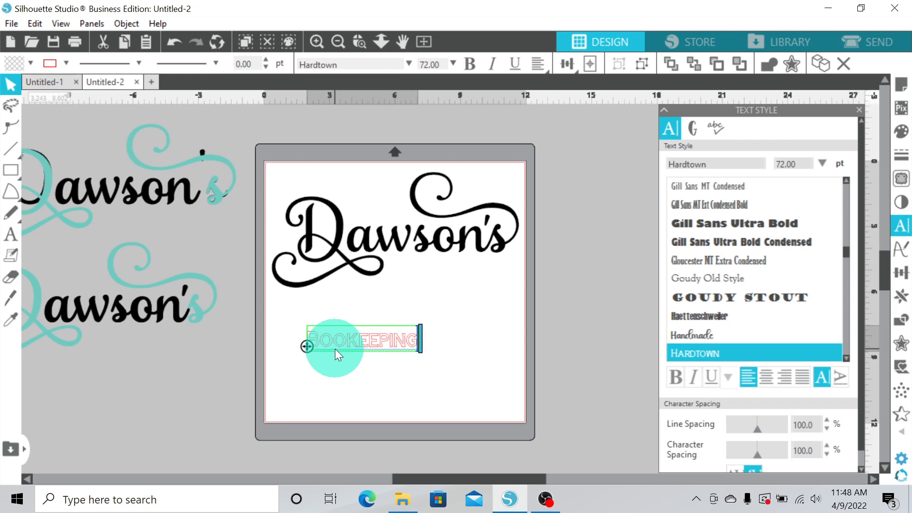
Correct the spelling to BOOKKEEPING by inserting a K and finish editing
key(Left)
key(Left)
key(Left)
key(Left)
key(Left)
text(K)
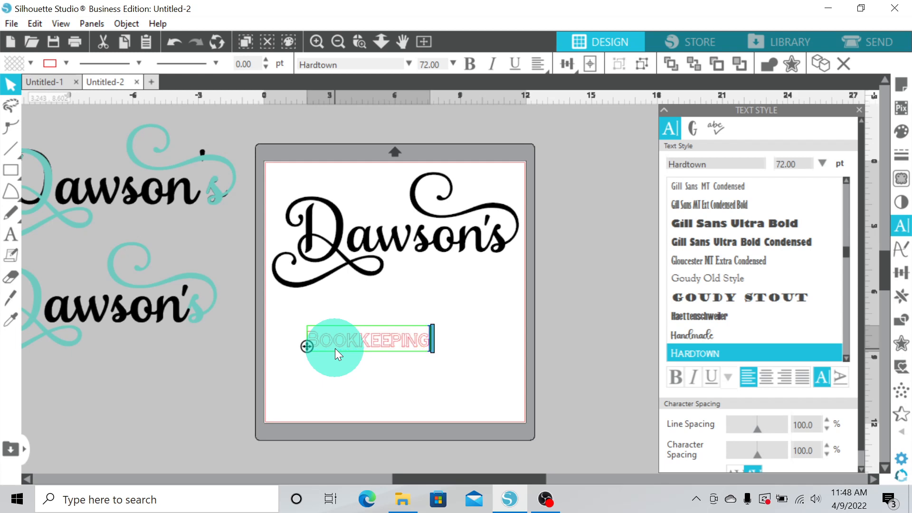
key(Escape)
Set the BOOKKEEPING text's fill color to black
click(14, 63)
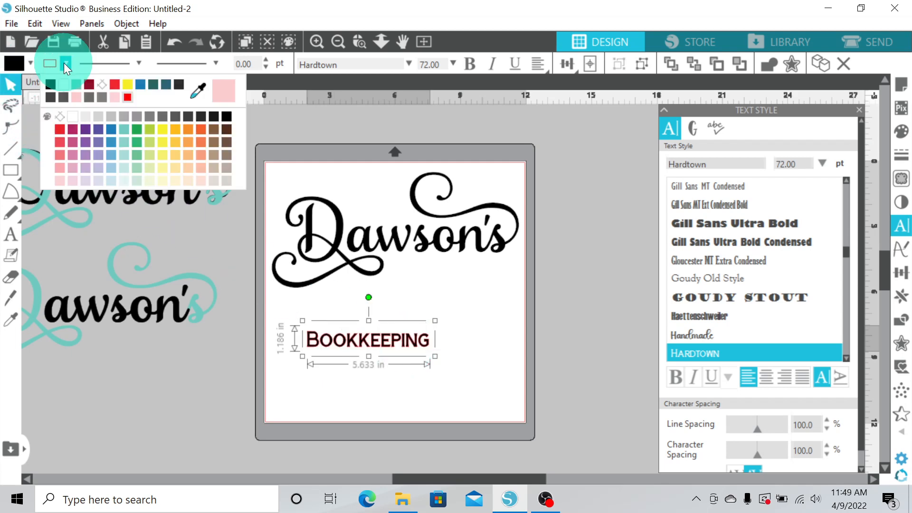
click(53, 93)
click(322, 242)
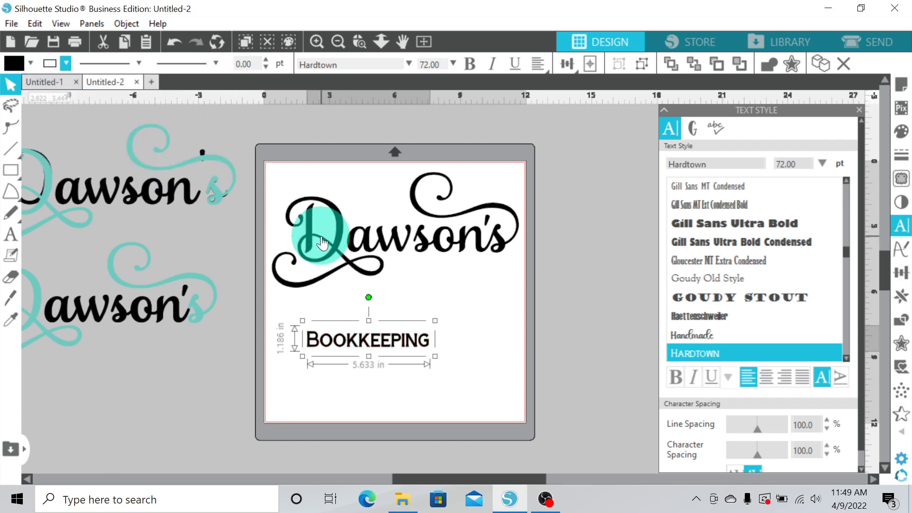
Move BOOKKEEPING right under Dawson's and enlarge it to about 7.5 in wide
mouse_move(400, 337)
mouse_down()
mouse_move(487, 264)
mouse_move(482, 270)
mouse_up()
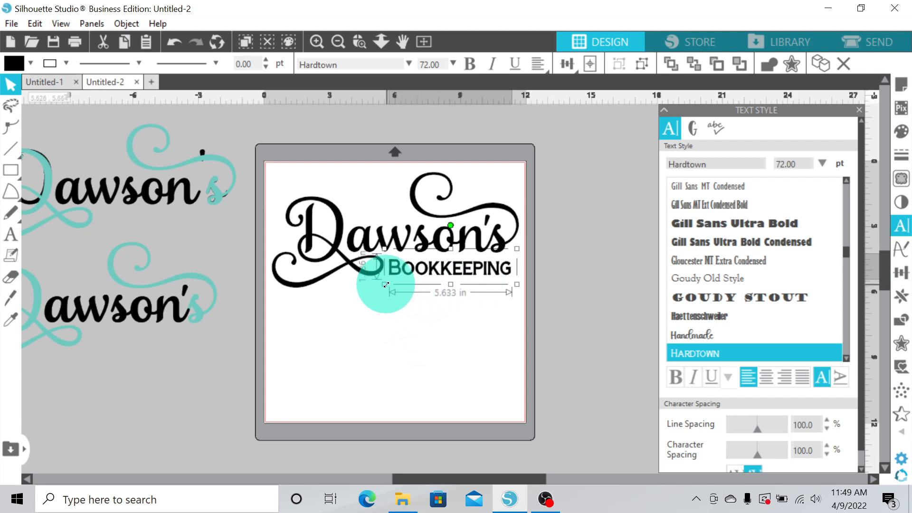
drag(489, 266, 451, 269)
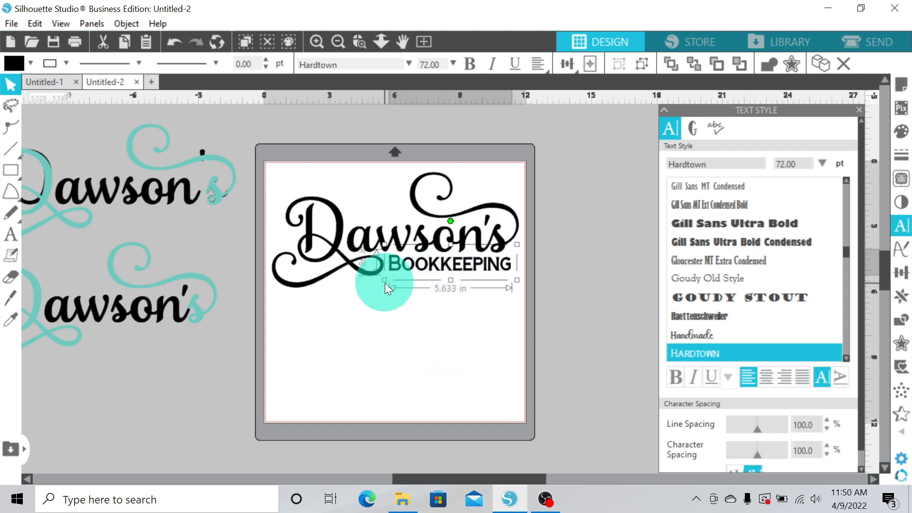
drag(377, 283, 347, 301)
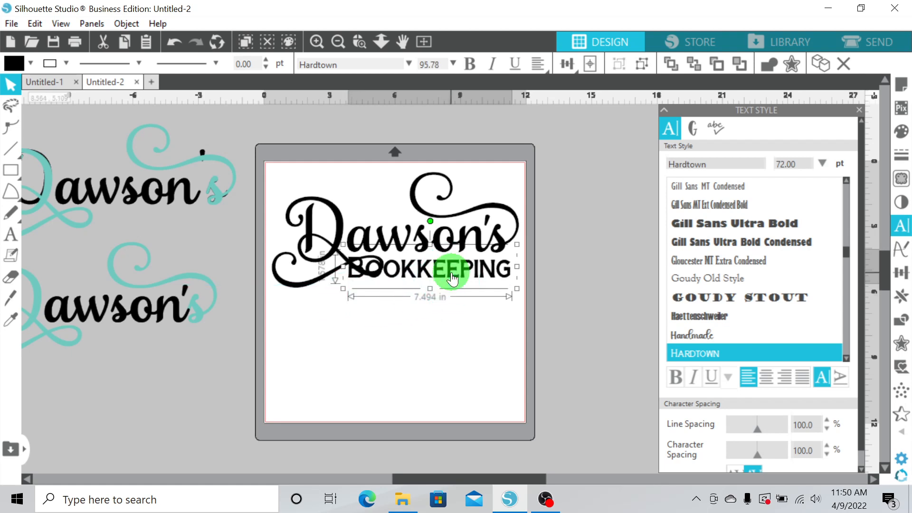
Nudge BOOKKEEPING up slightly and set its fill and line color to teal
drag(451, 272, 452, 267)
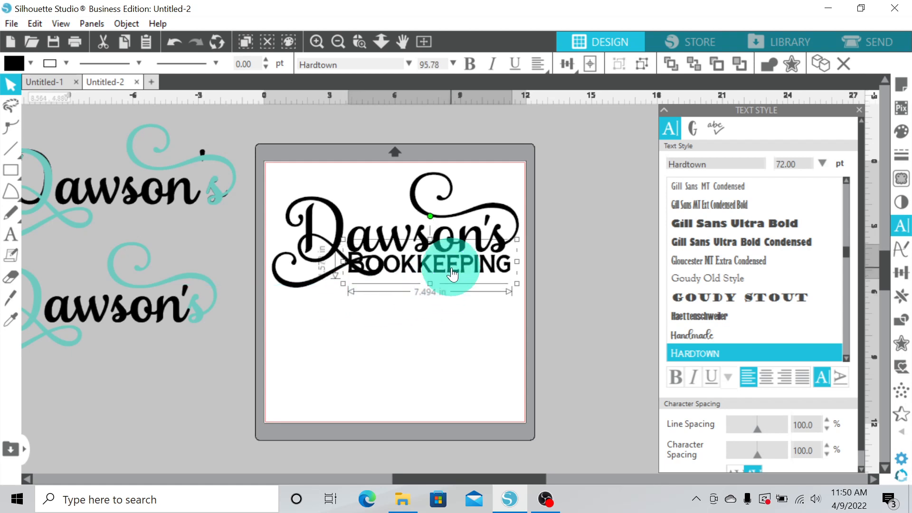
click(30, 62)
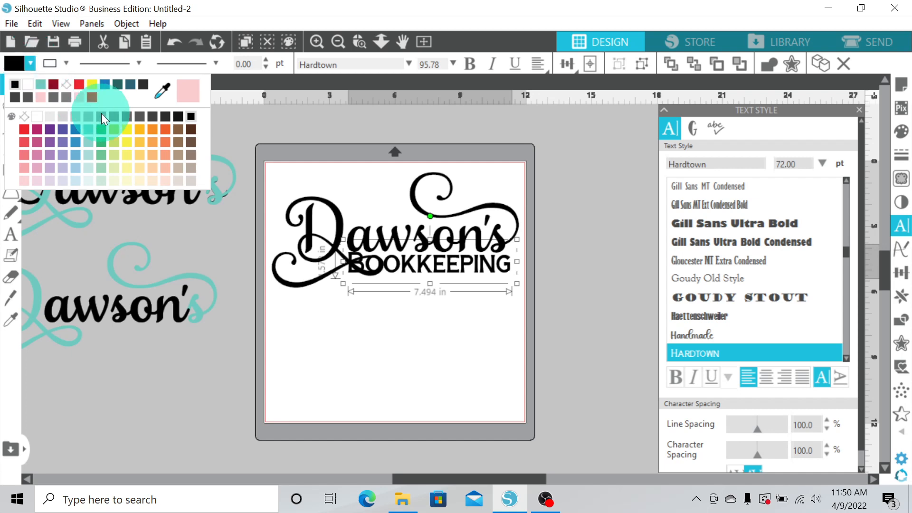
click(42, 84)
click(65, 64)
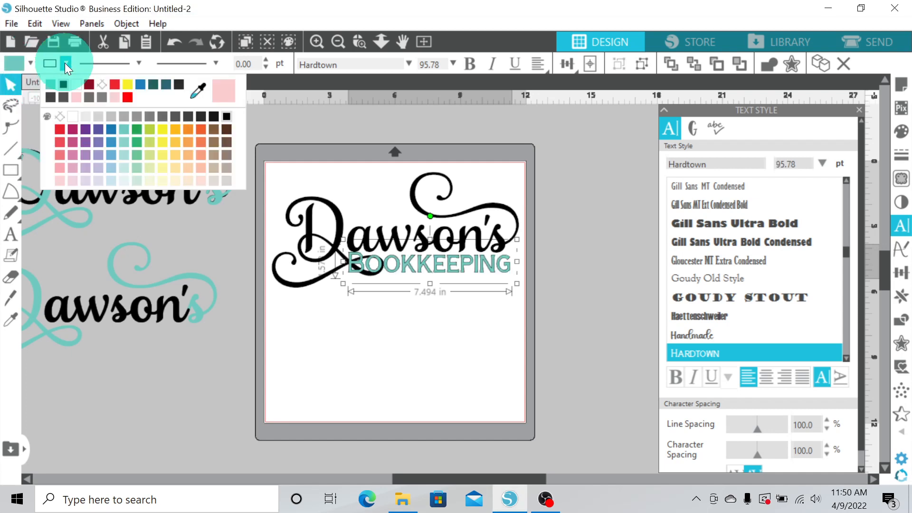
click(50, 86)
Nudge BOOKKEEPING slightly right so it sits under Dawson's, then deselect it
click(316, 41)
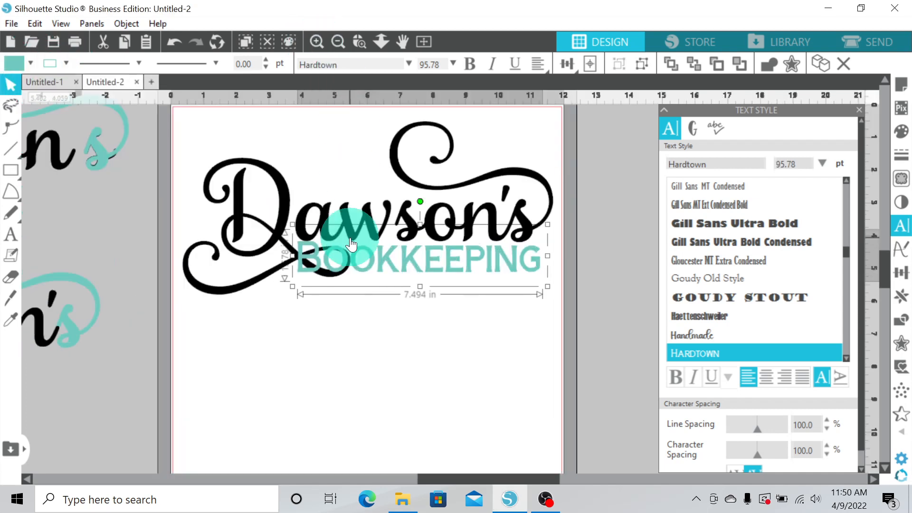
click(322, 45)
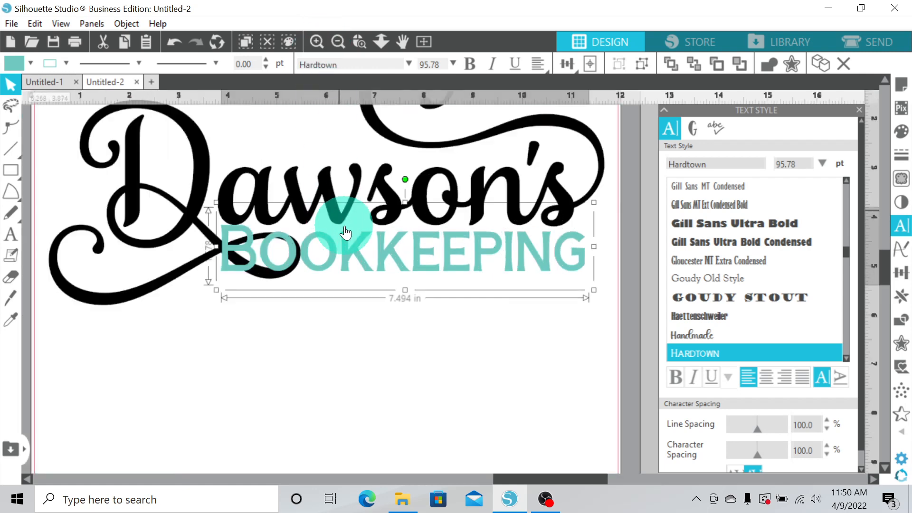
drag(346, 250, 353, 249)
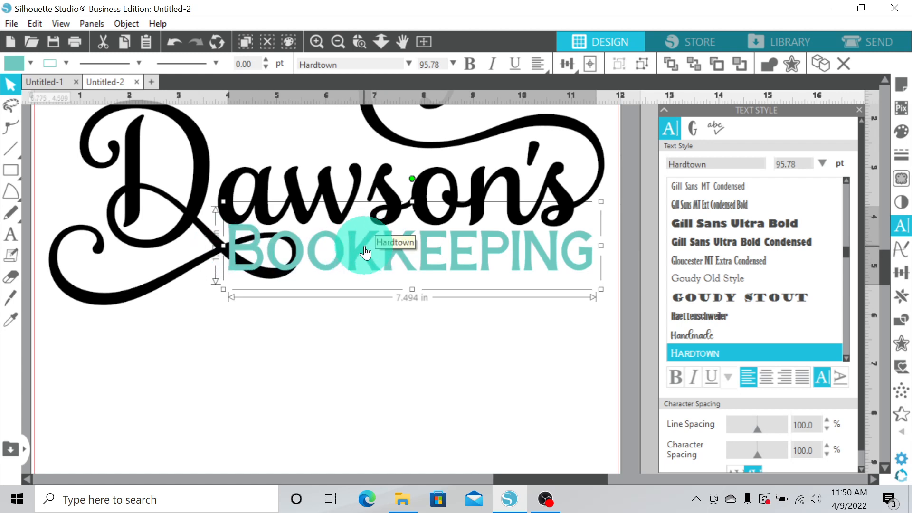
click(337, 41)
click(378, 357)
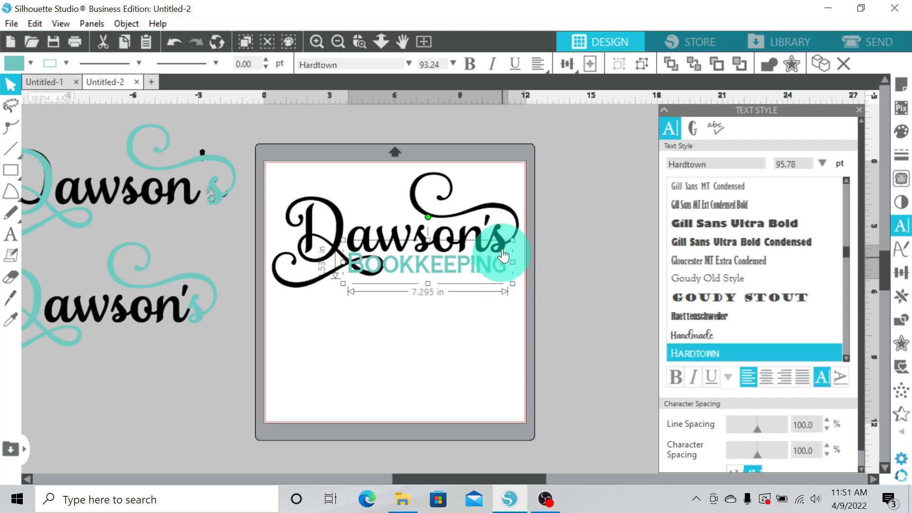
click(352, 243)
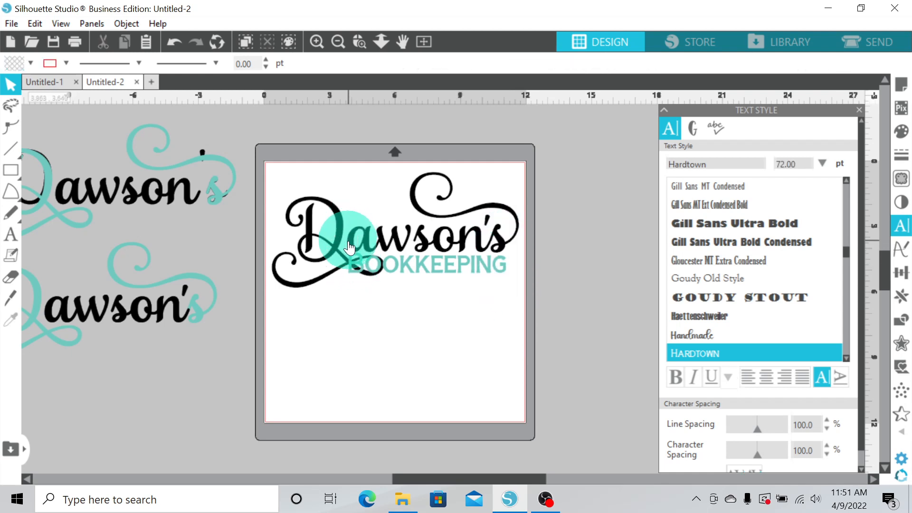
click(508, 283)
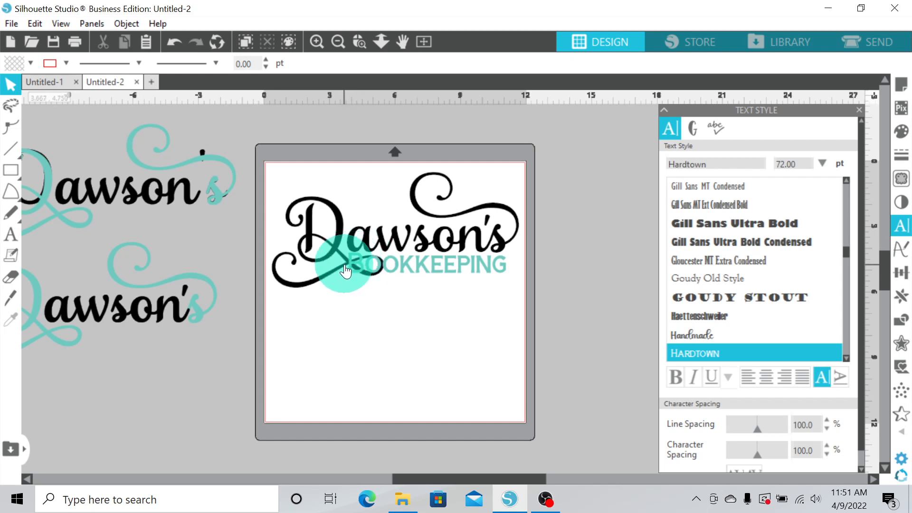
Select BOOKKEEPING and set up an outer Offset with a distance of 0.025 in
scroll(411, 314, up, 2)
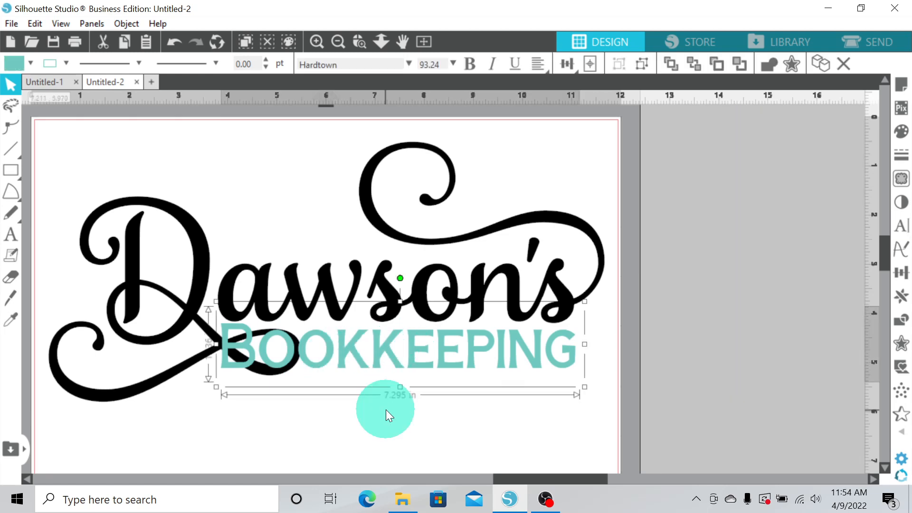
drag(386, 410, 396, 349)
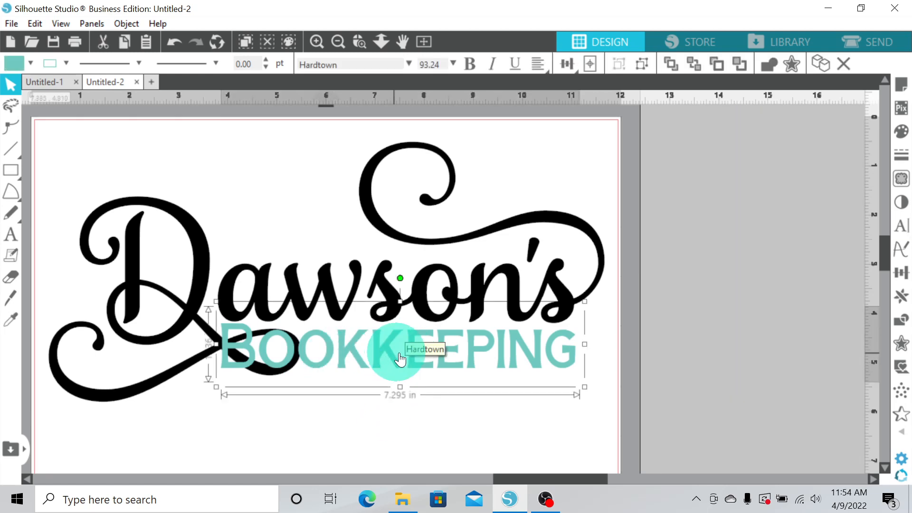
click(904, 344)
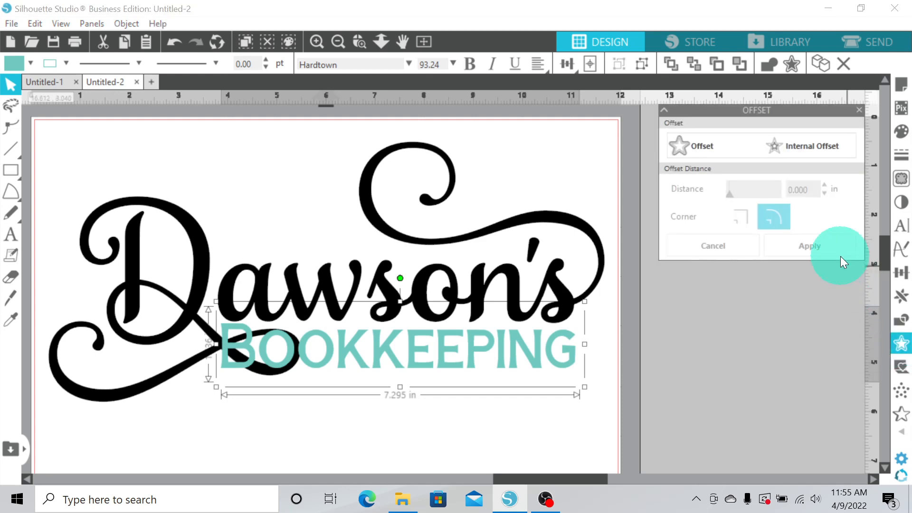
click(699, 144)
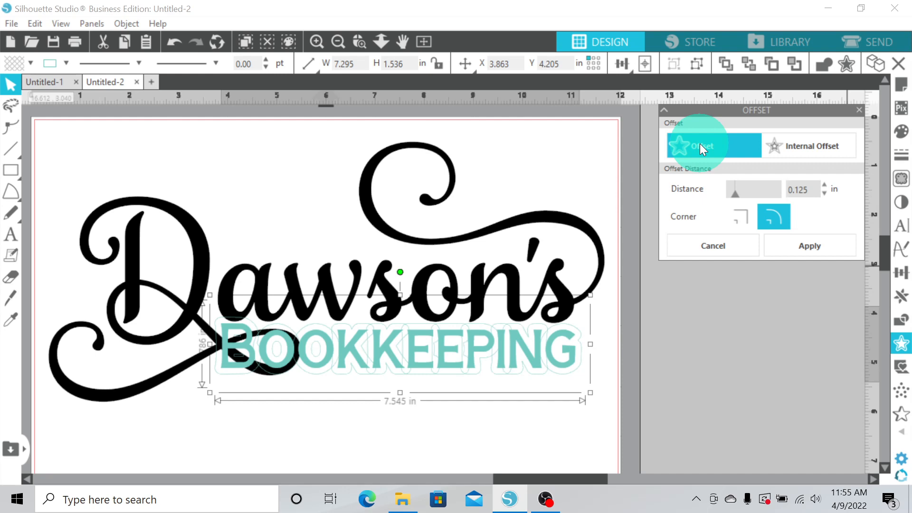
click(813, 189)
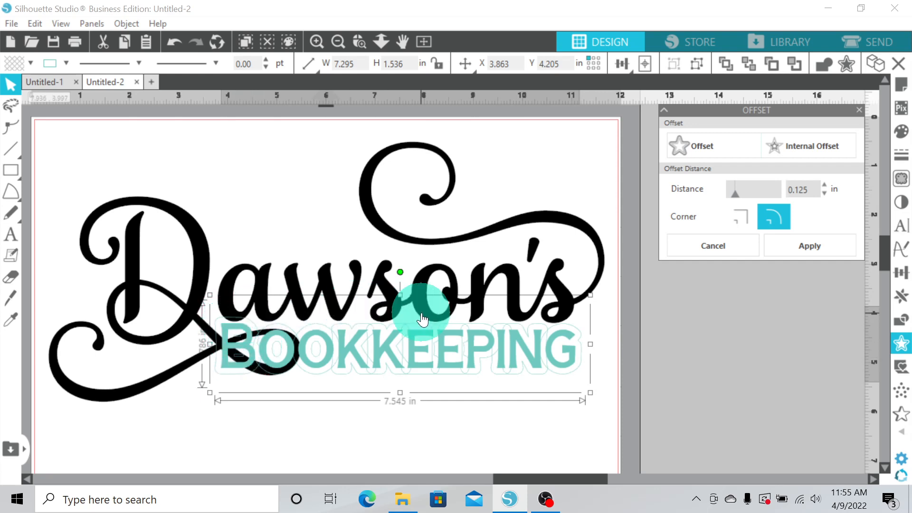
click(809, 191)
key(BackSpace)
key(BackSpace)
key(BackSpace)
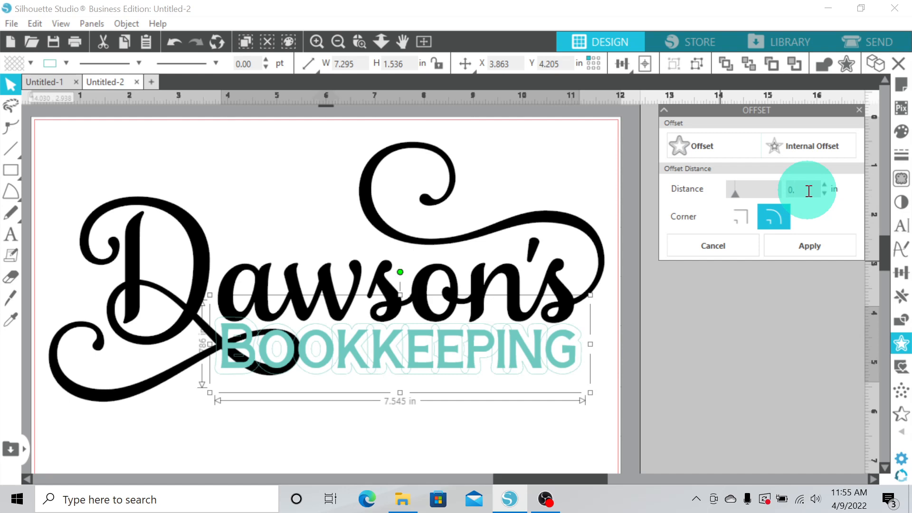
text(025)
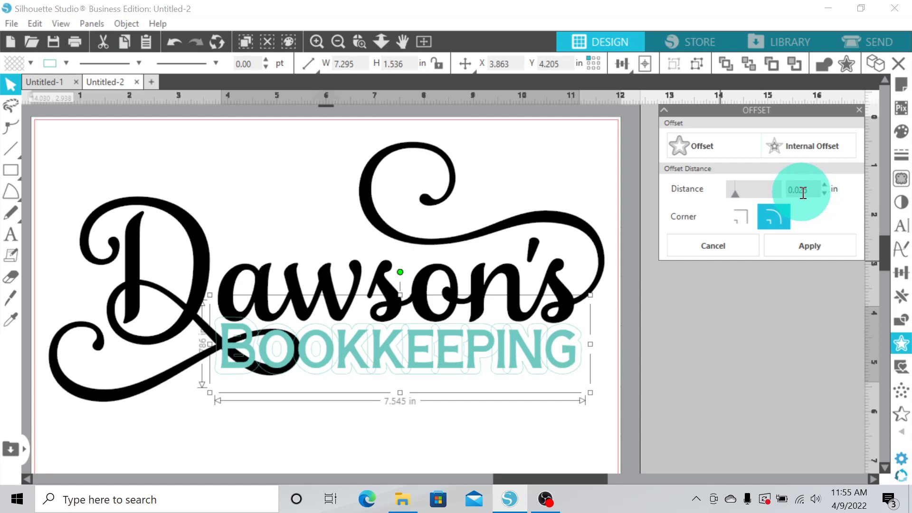
Zoom in to examine the offset outline around BOOKKEEPING's letters and the swash behind them
click(820, 245)
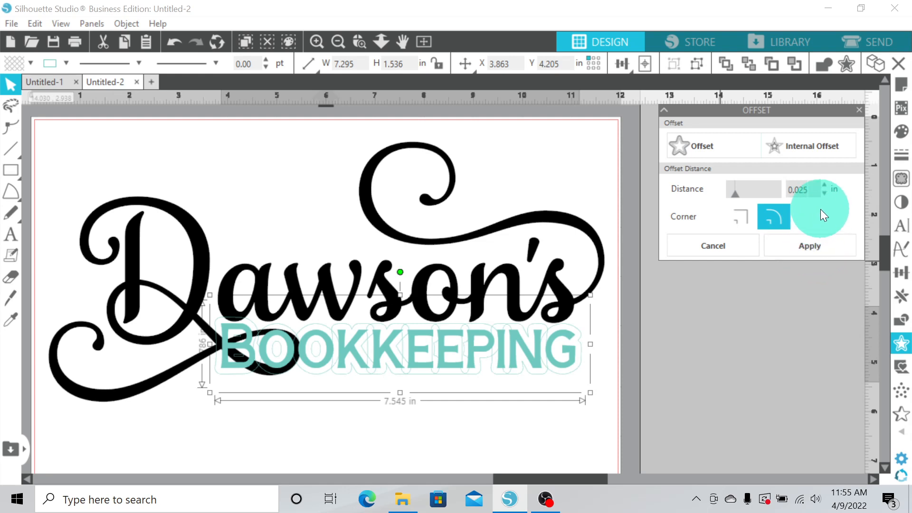
key(ctrl+z)
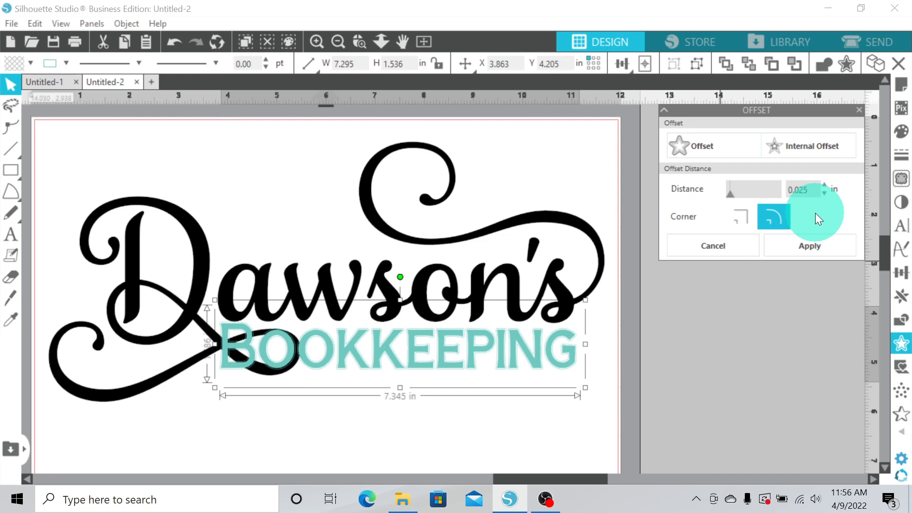
click(316, 42)
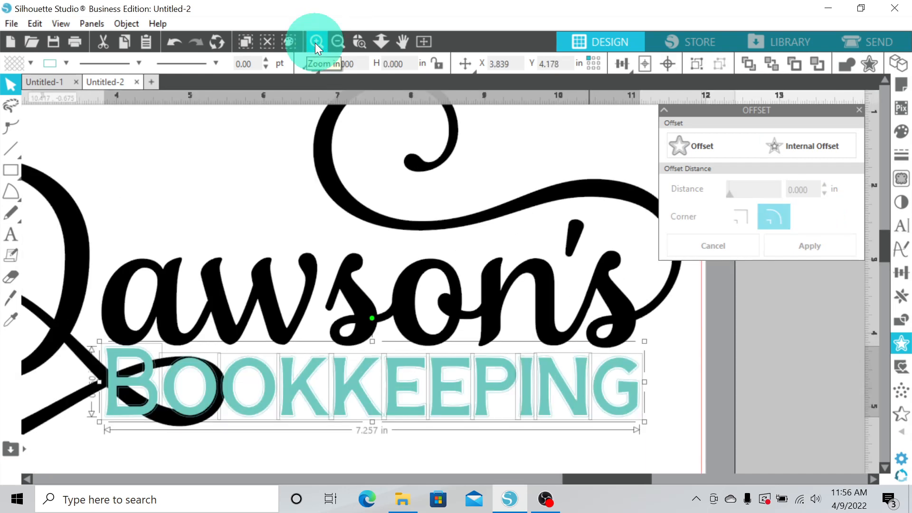
click(315, 42)
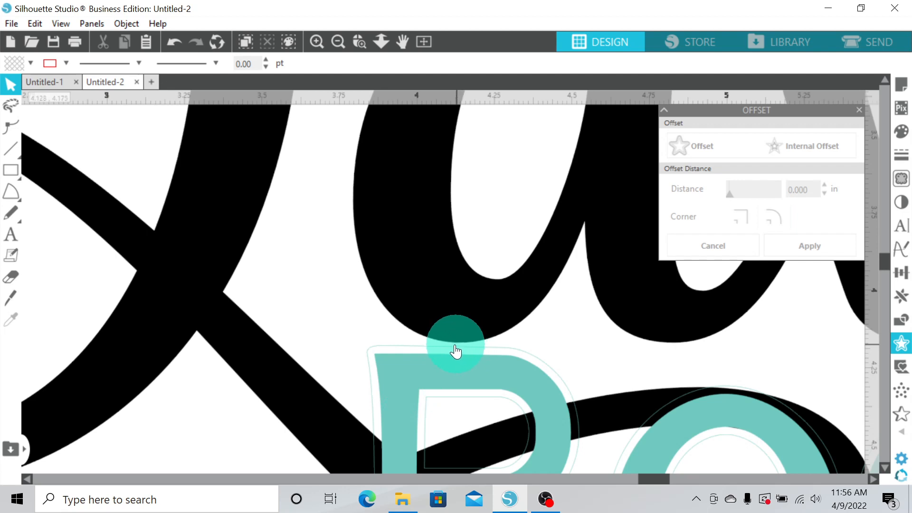
click(337, 42)
click(337, 43)
click(337, 42)
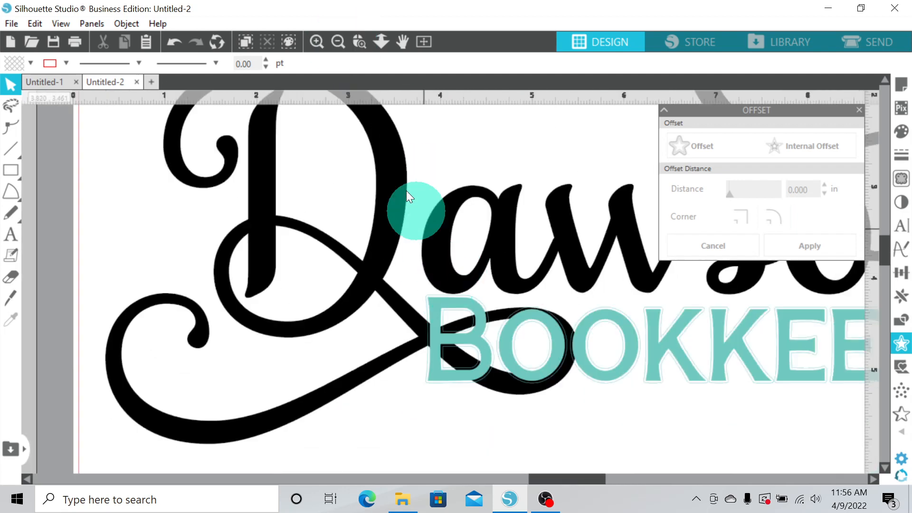
click(340, 40)
click(341, 41)
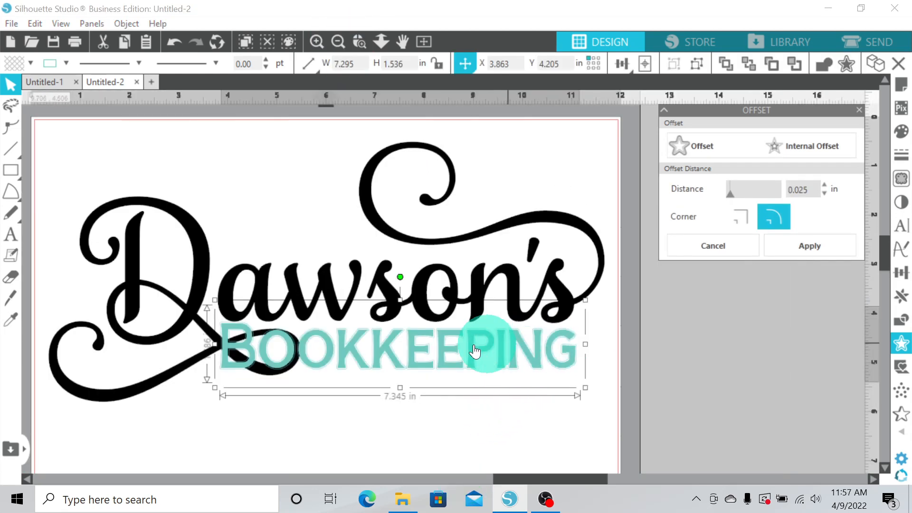
Apply the 0.025 in offset to BOOKKEEPING and deselect
click(817, 249)
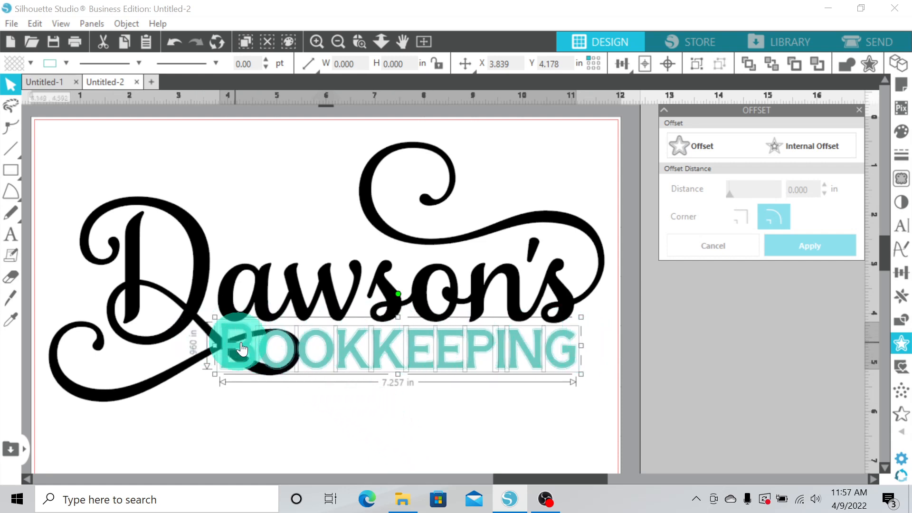
click(415, 444)
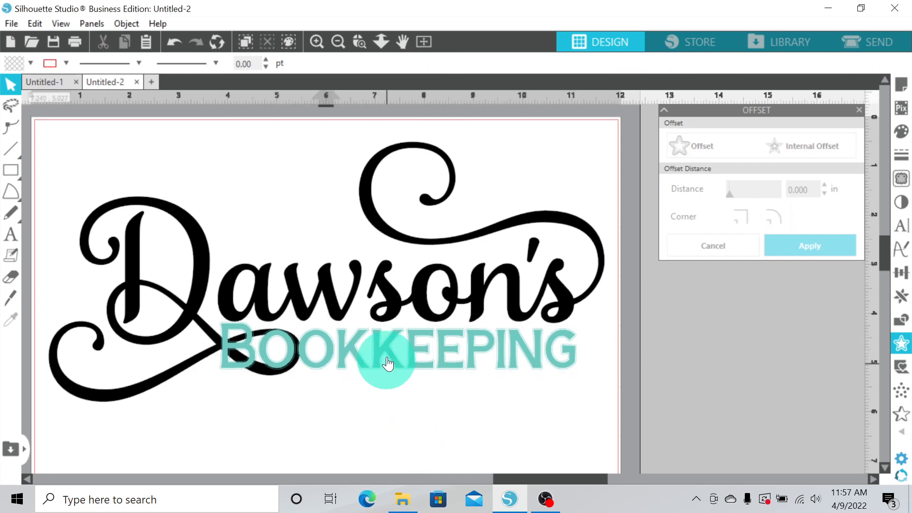
Move the original BOOKKEEPING text down below the design, leaving its offset outline in place
click(386, 350)
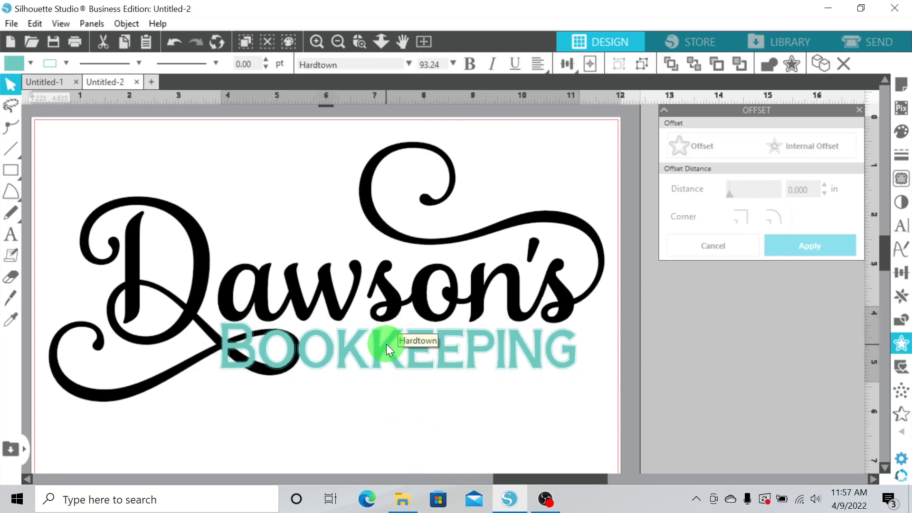
drag(386, 347, 395, 446)
click(589, 375)
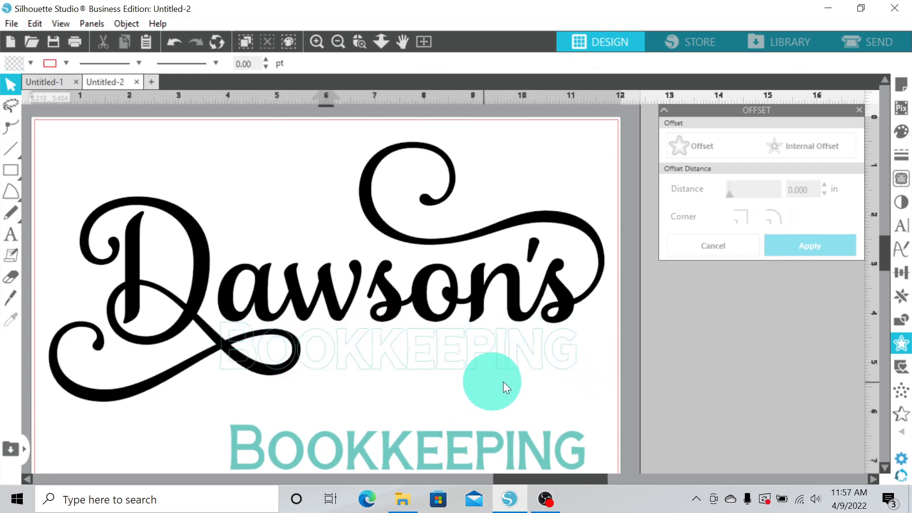
Select the offset outline shapes and group them
drag(535, 384, 213, 337)
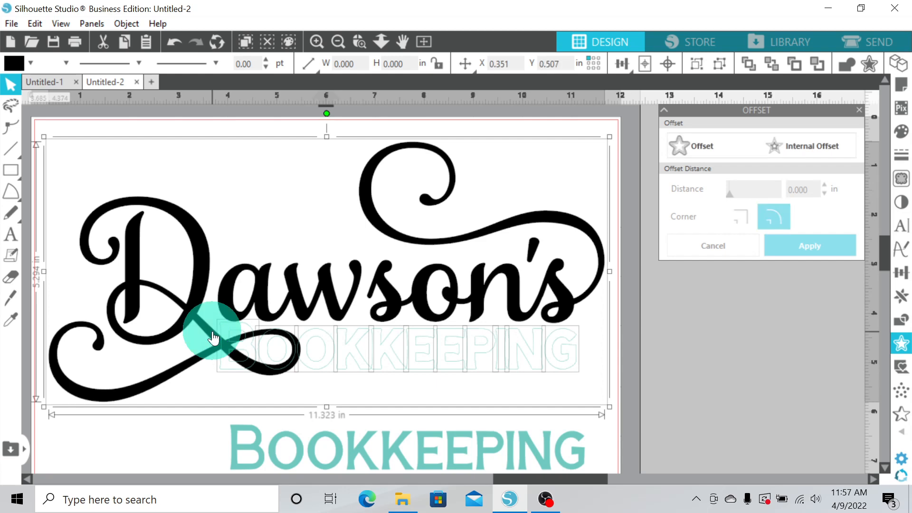
shift+click(199, 291)
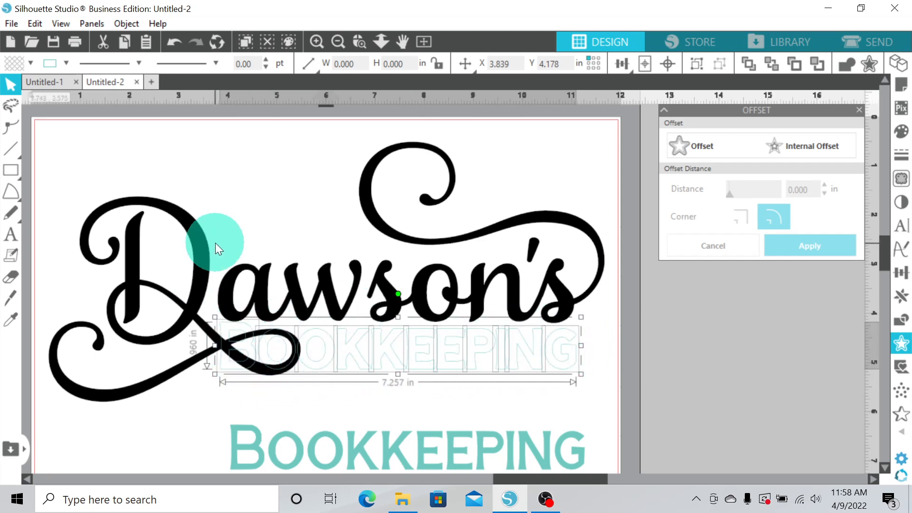
right_click(393, 367)
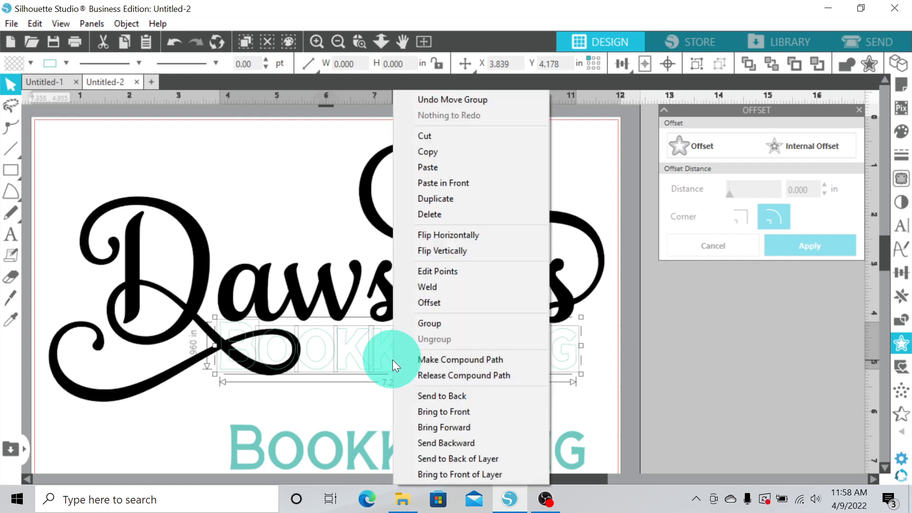
click(423, 326)
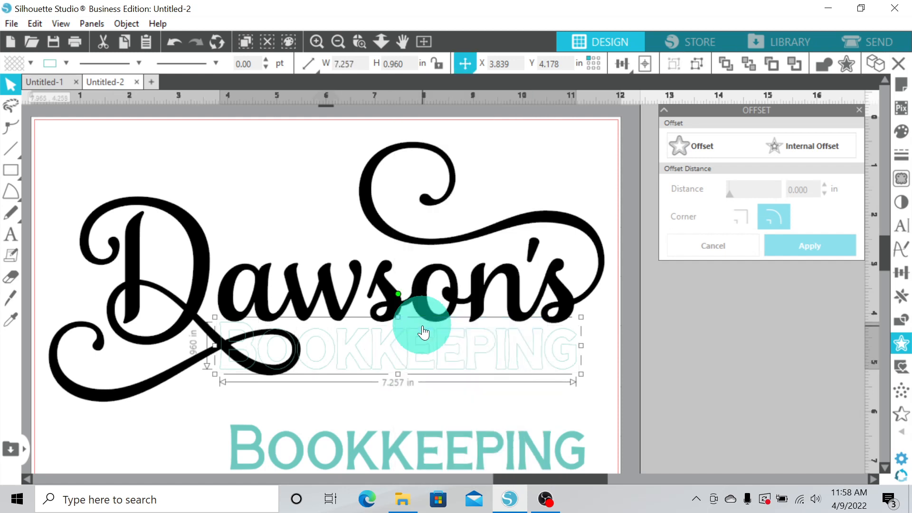
Bring the grouped offset to the front and fill it white
right_click(451, 357)
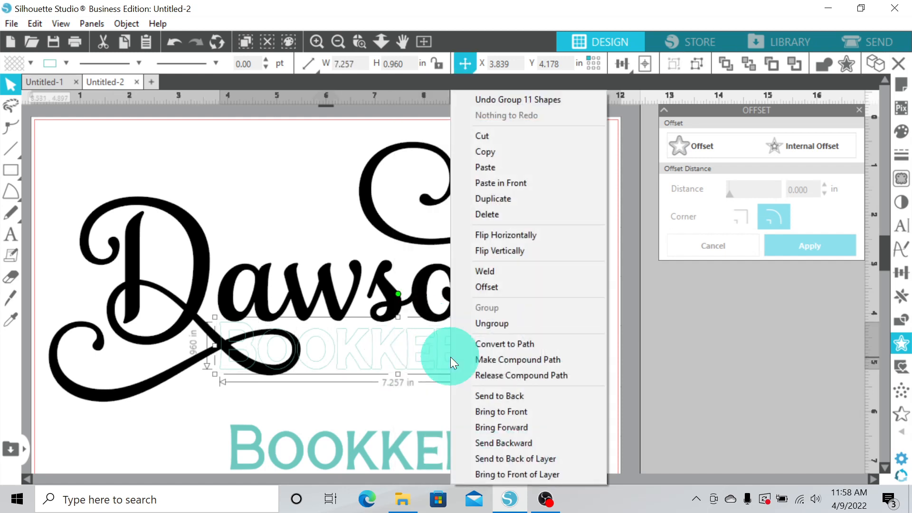
click(500, 412)
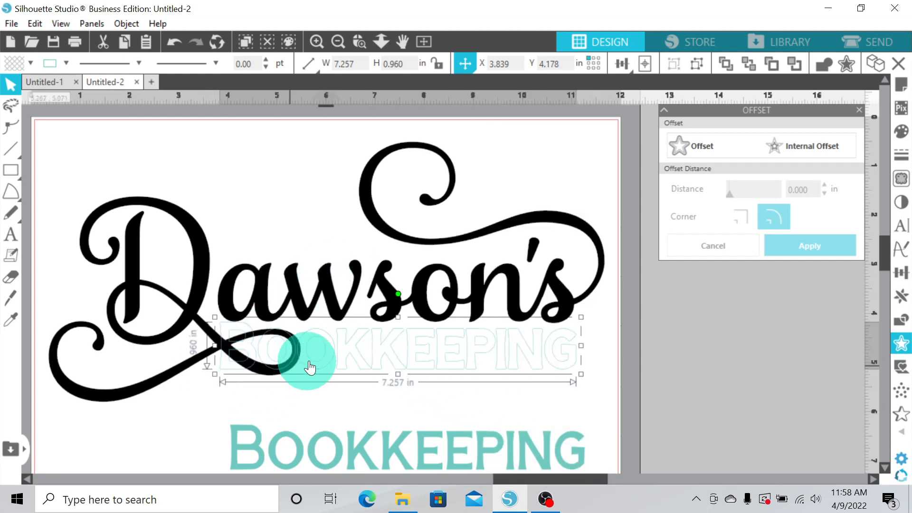
click(30, 69)
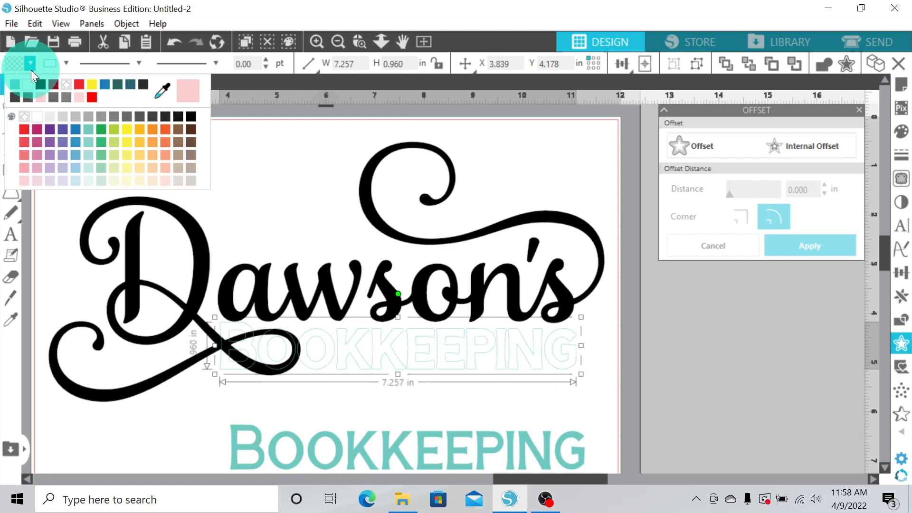
click(35, 115)
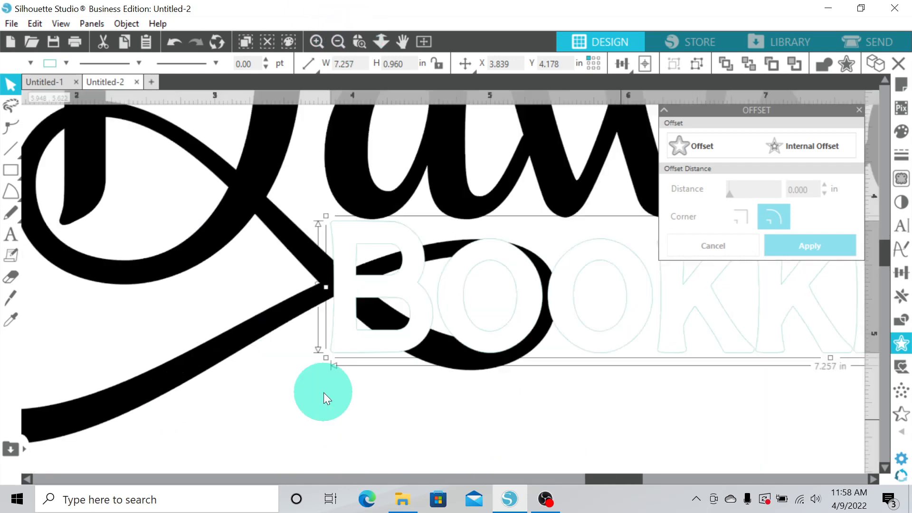
click(308, 422)
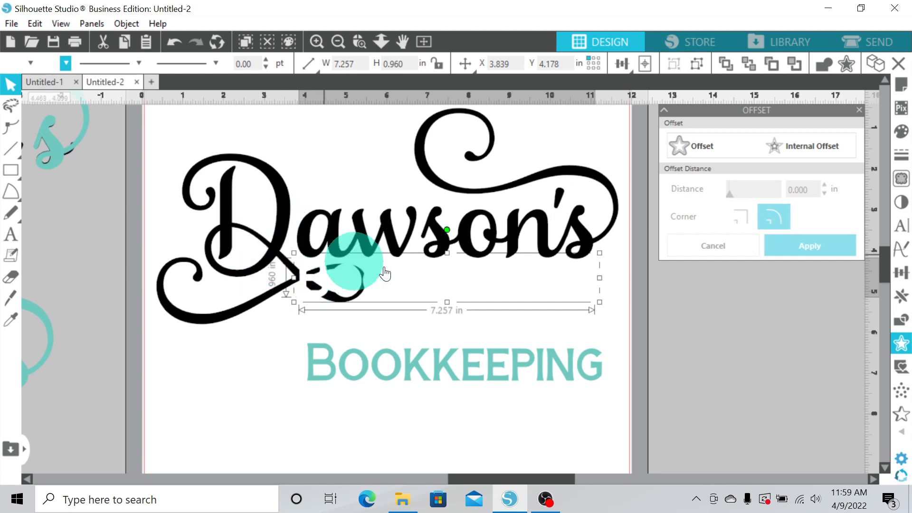
Select the whole design and subtract the white offset from the Dawson's lettering
click(252, 360)
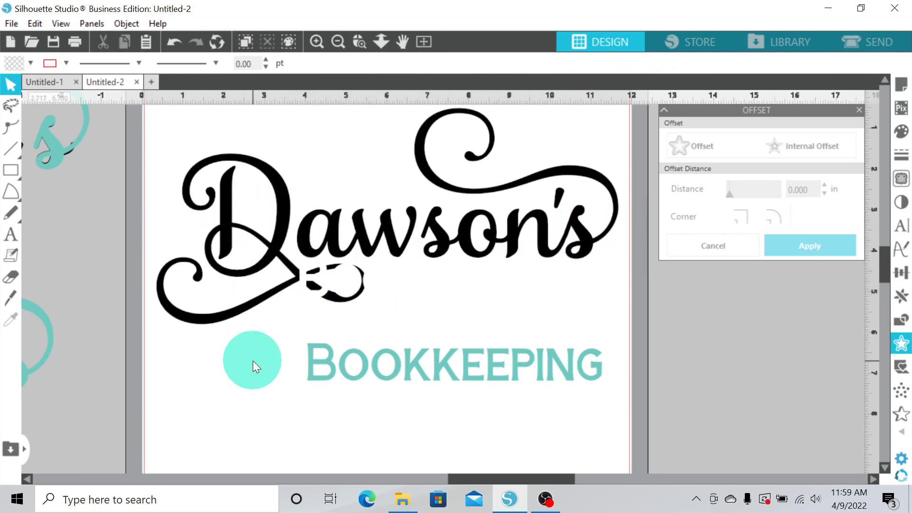
drag(632, 322, 466, 245)
drag(412, 226, 254, 188)
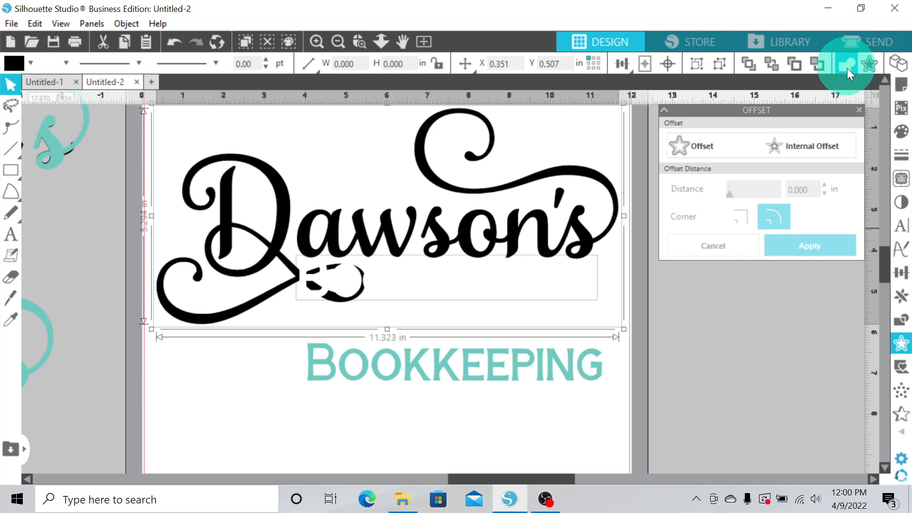
click(903, 322)
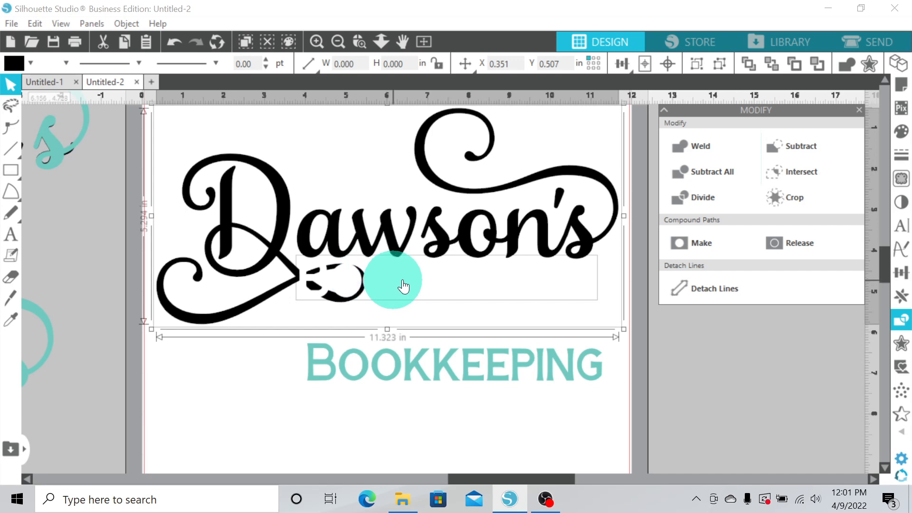
click(805, 144)
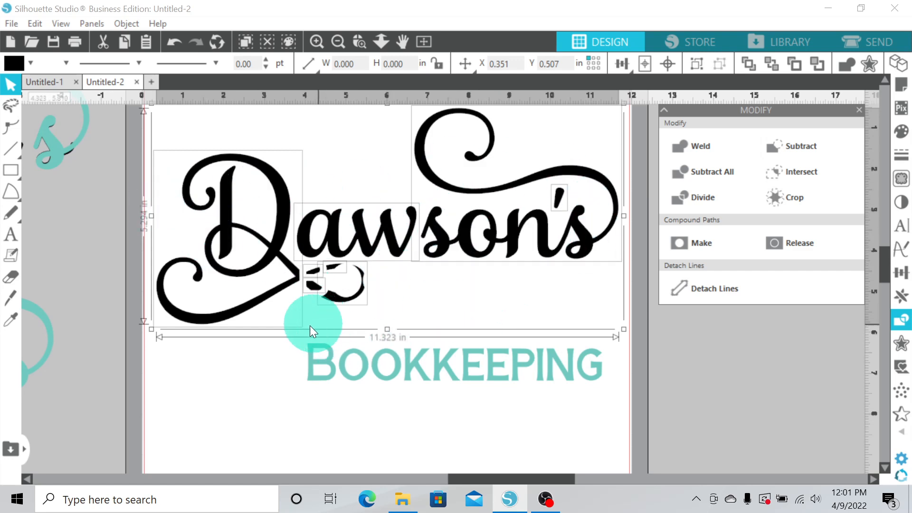
Delete the small leftover fragments beneath the Dawson's swirl
click(360, 42)
drag(267, 232, 430, 337)
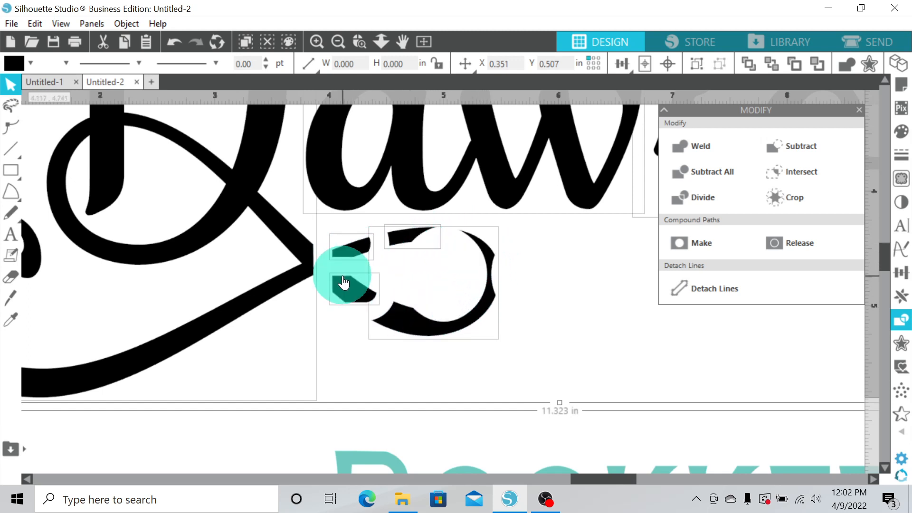
click(313, 349)
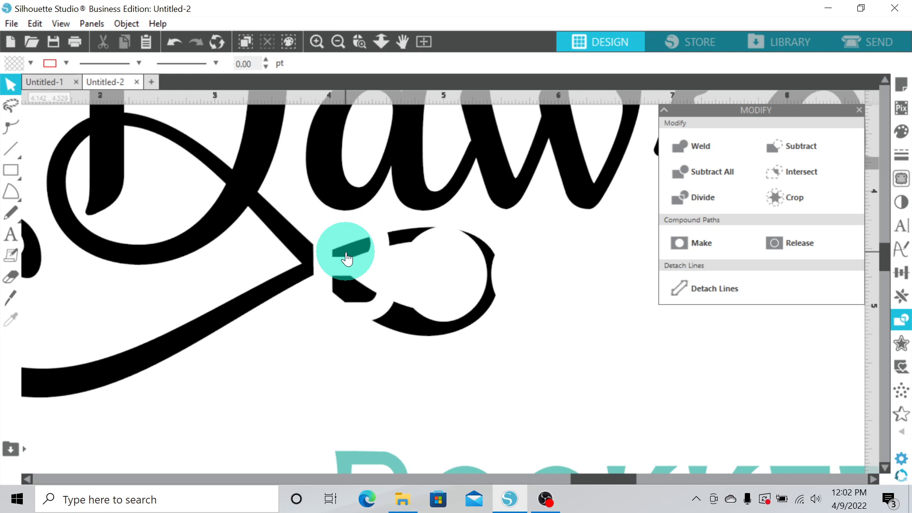
click(347, 259)
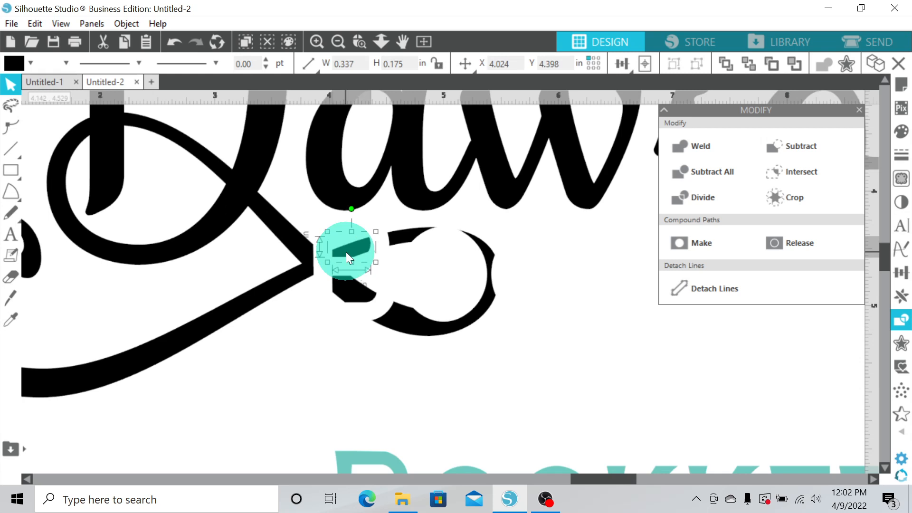
shift+click(357, 297)
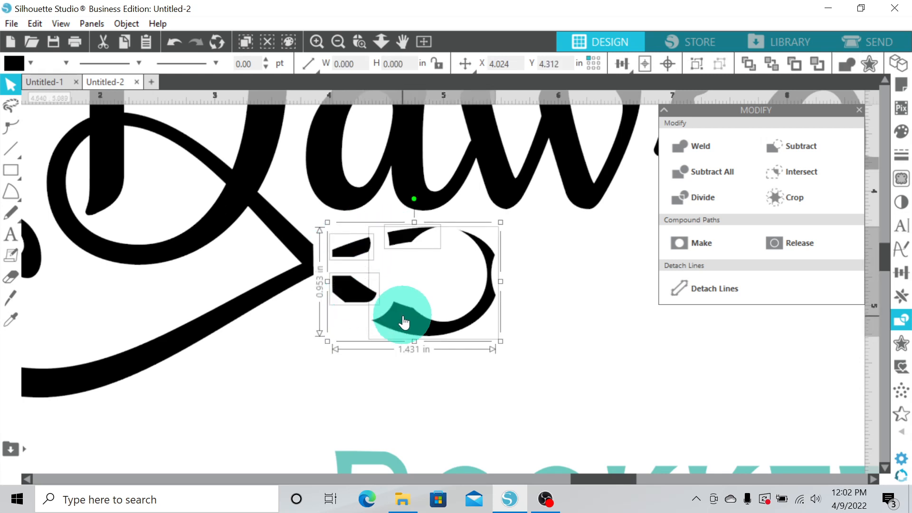
key(Delete)
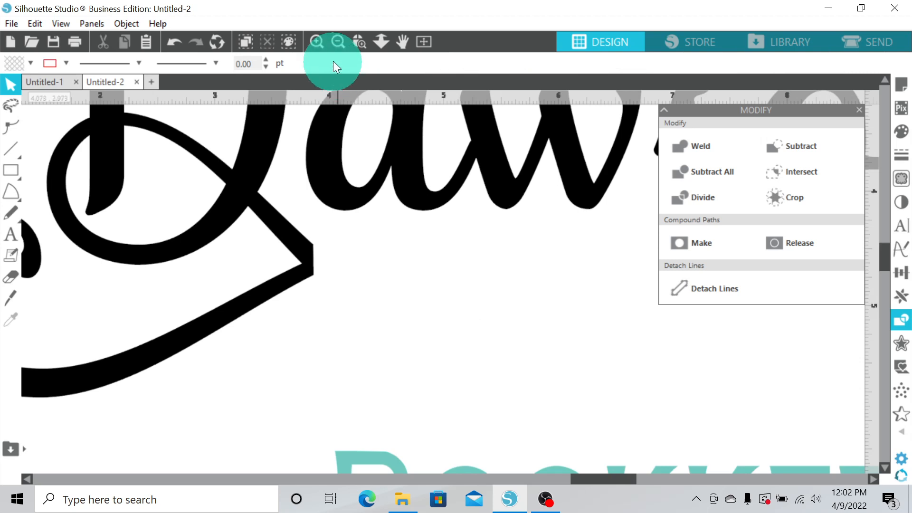
Select all the Dawson's pieces and group them together
click(337, 42)
click(337, 41)
click(338, 42)
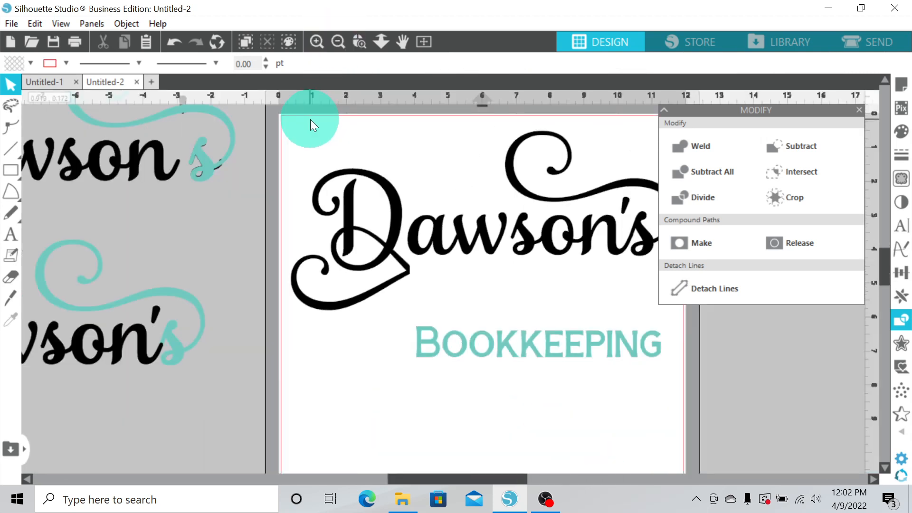
drag(298, 127, 527, 251)
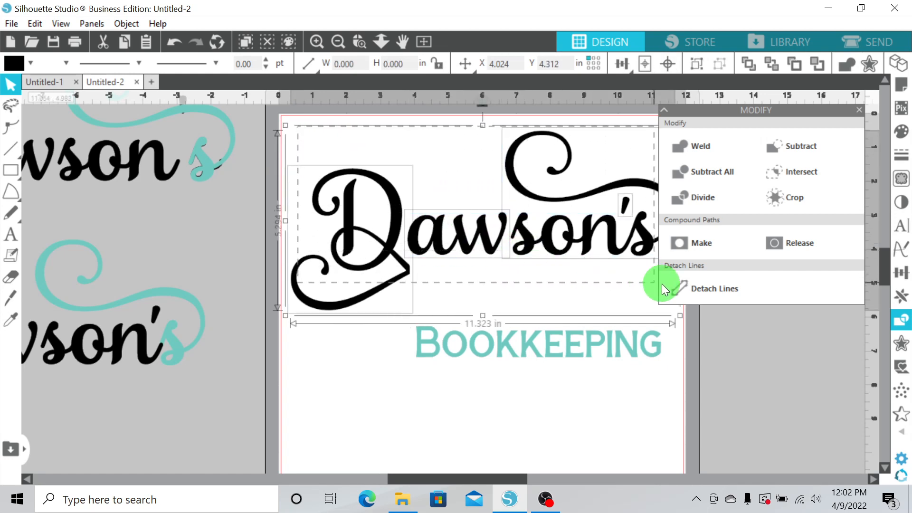
click(689, 288)
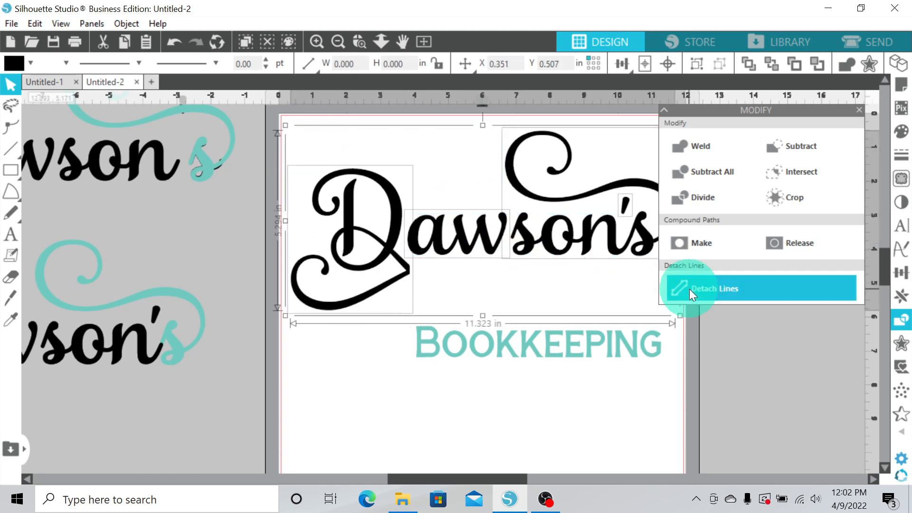
right_click(488, 246)
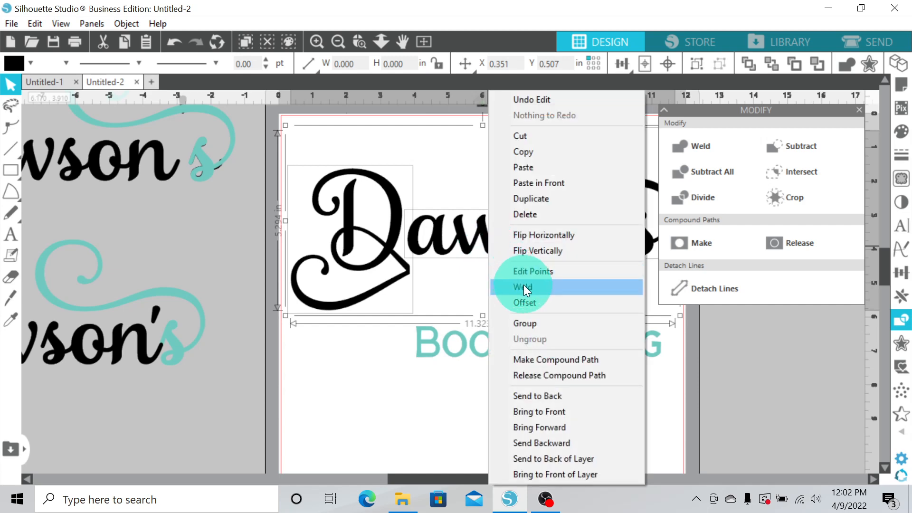
click(530, 323)
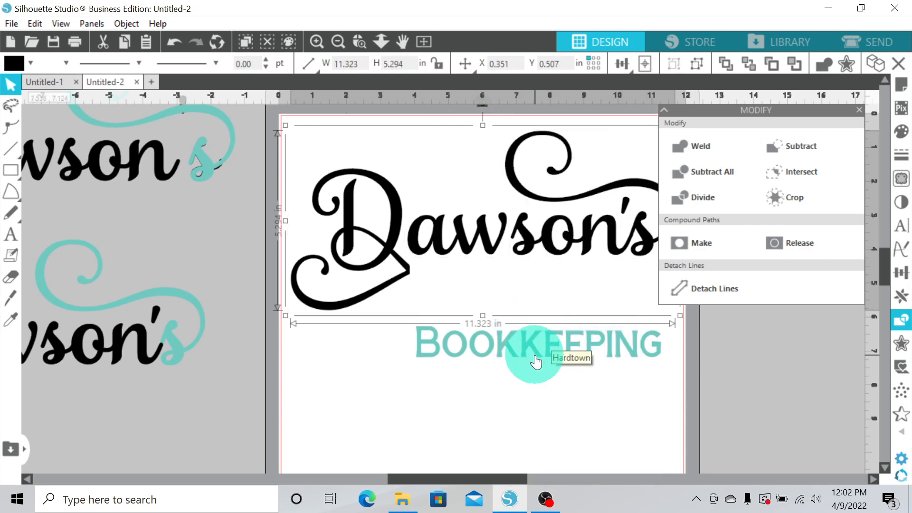
Move the BOOKKEEPING text up into the cut-out gap beneath Dawson's and fine-tune its placement
drag(421, 477, 461, 475)
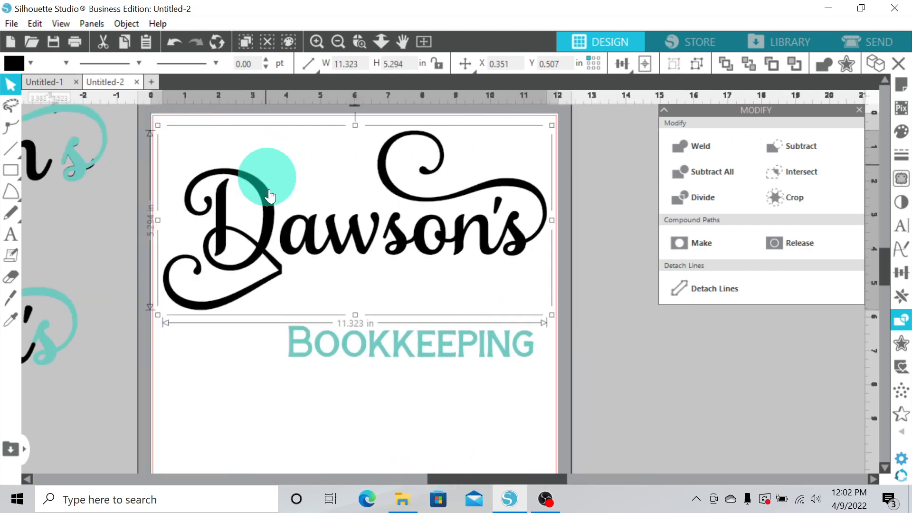
drag(386, 360, 379, 283)
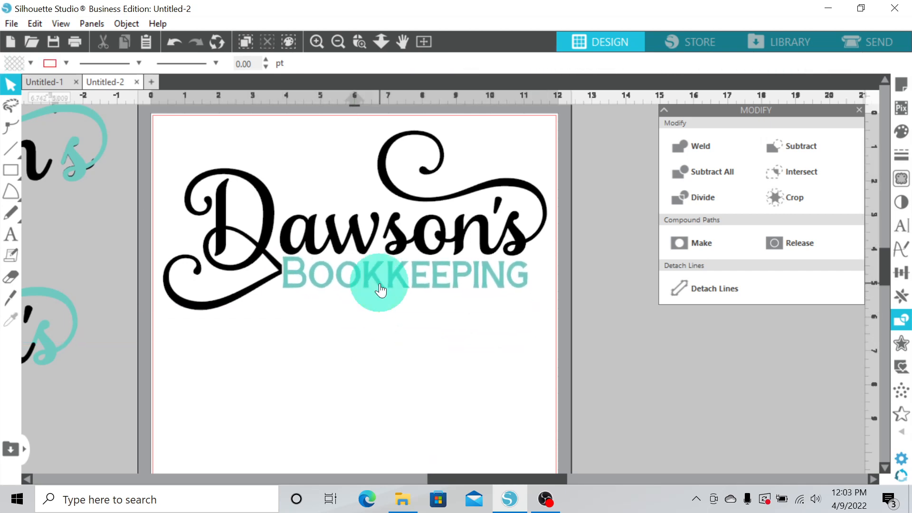
click(316, 42)
click(360, 41)
drag(160, 164, 295, 335)
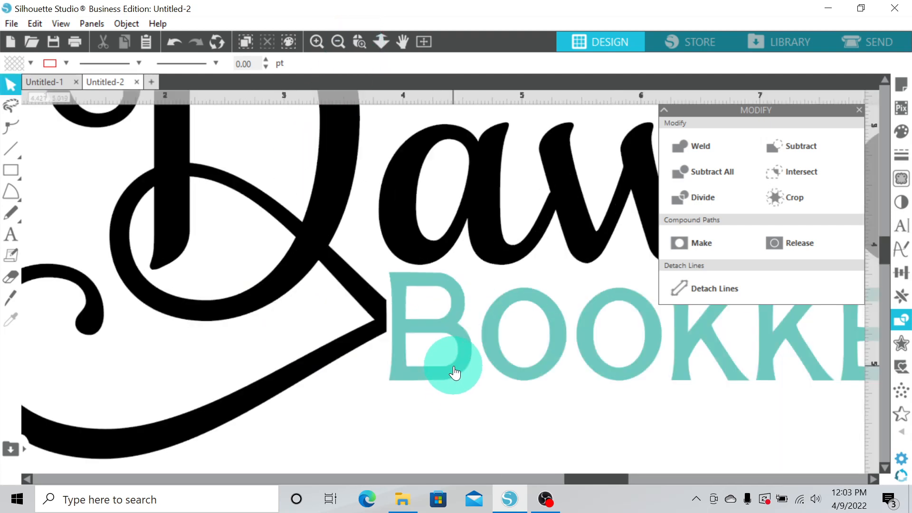
drag(454, 367, 460, 363)
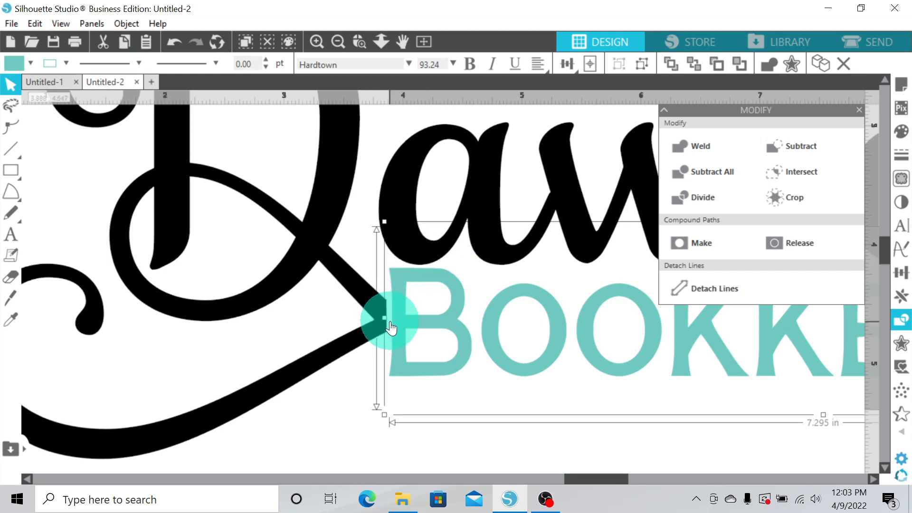
drag(440, 324, 440, 324)
click(335, 411)
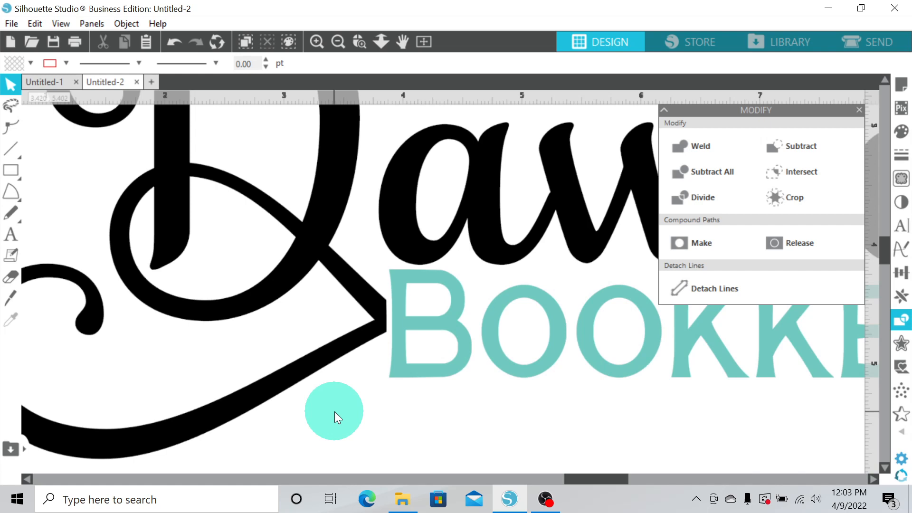
Change the BOOKKEEPING text's fill colour to black
click(354, 52)
click(338, 42)
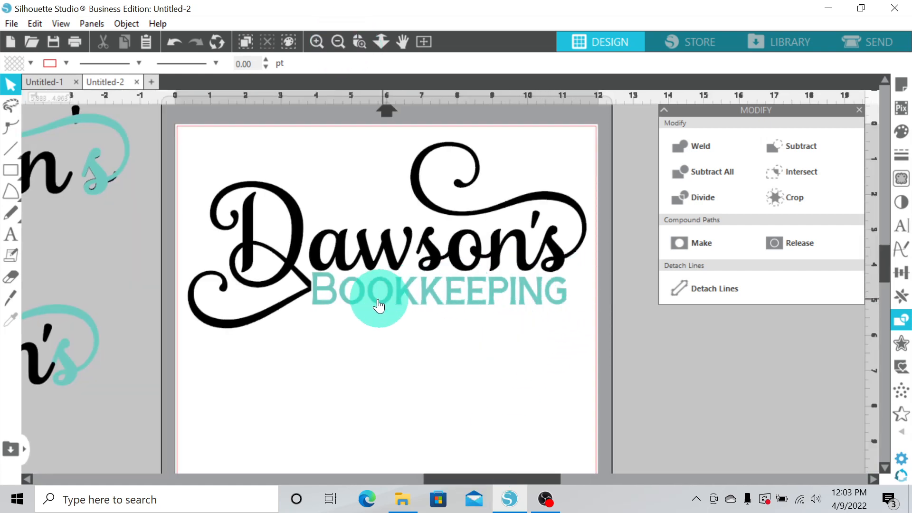
click(338, 42)
click(339, 42)
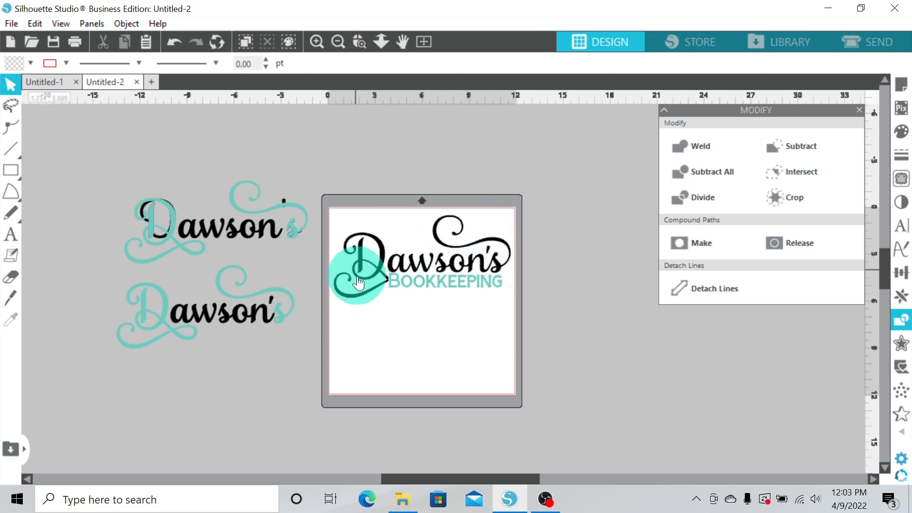
click(470, 280)
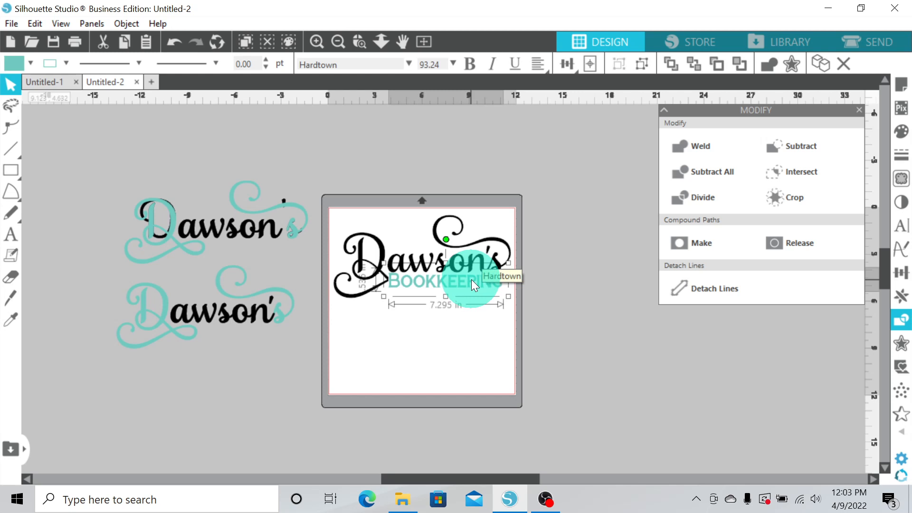
click(25, 68)
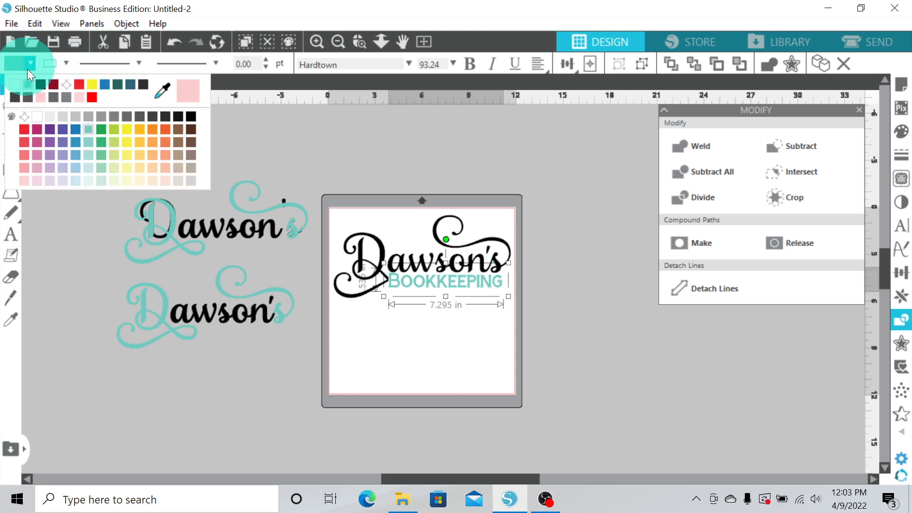
click(38, 86)
click(65, 65)
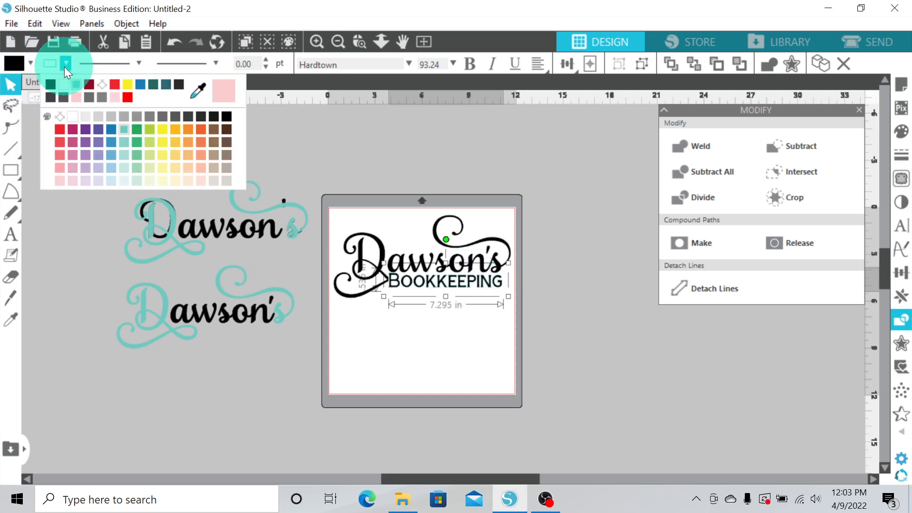
click(338, 189)
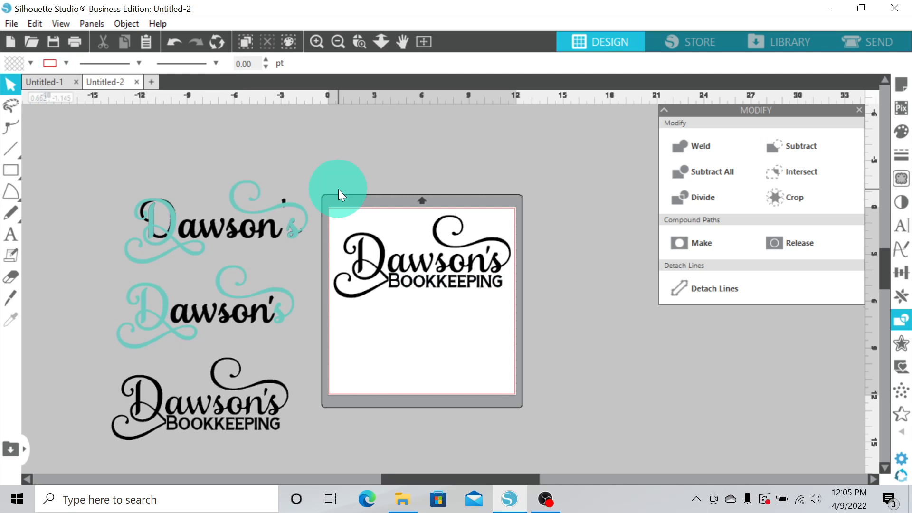
Select the whole black title, group it, and nudge it slightly on the mat
drag(332, 196, 515, 306)
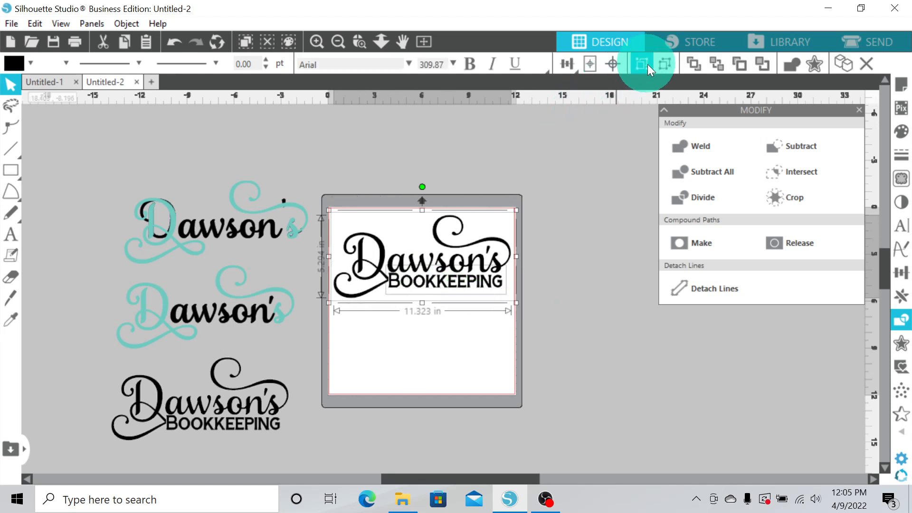
click(640, 64)
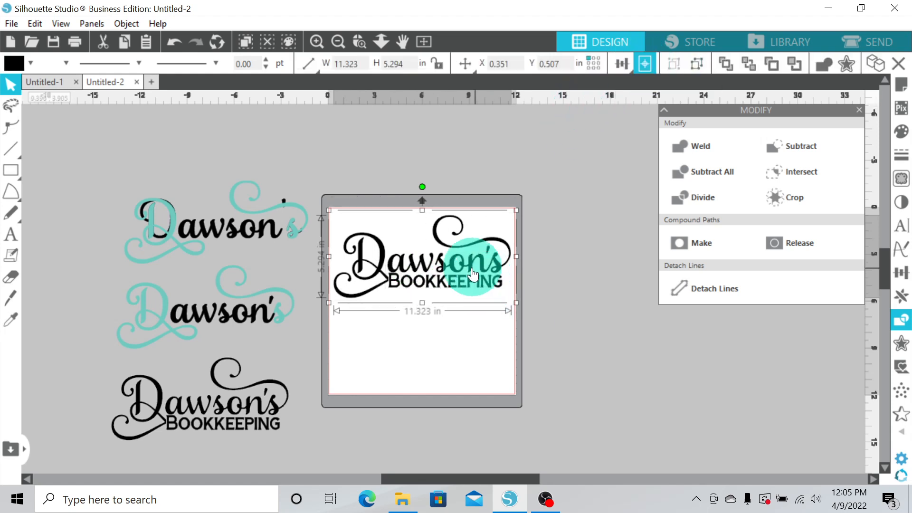
mouse_move(478, 281)
mouse_down()
mouse_move(502, 167)
mouse_move(529, 315)
mouse_move(520, 246)
mouse_move(463, 277)
mouse_move(471, 277)
mouse_up()
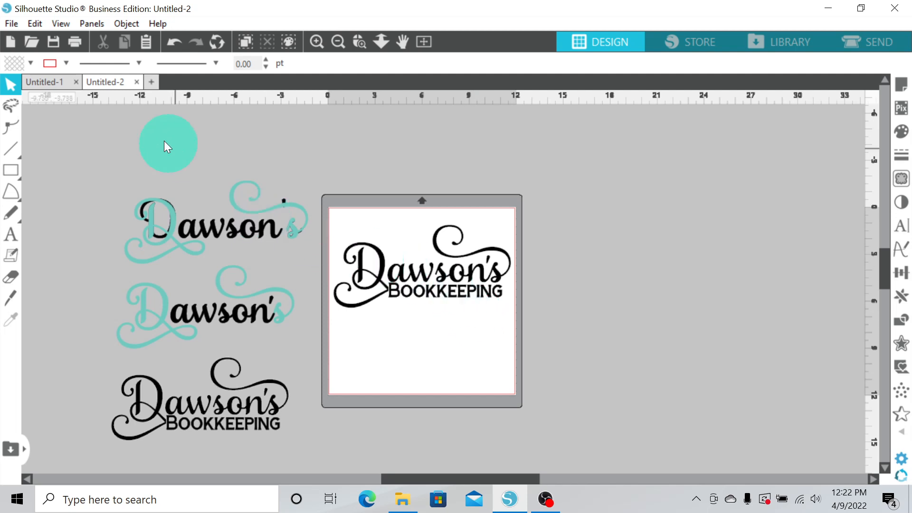
Merge the leather sunflowers image from the Sunflowers graphics folder into the document and position it over the mat
click(10, 24)
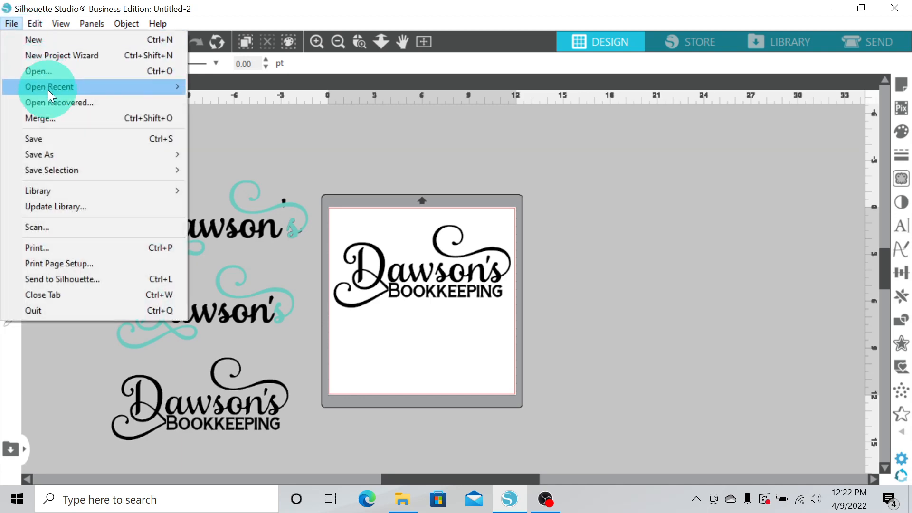
click(55, 123)
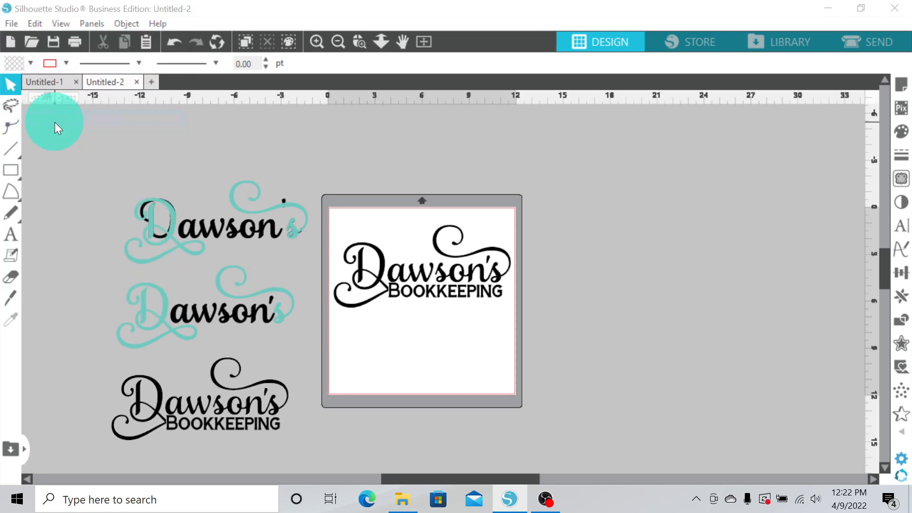
click(65, 136)
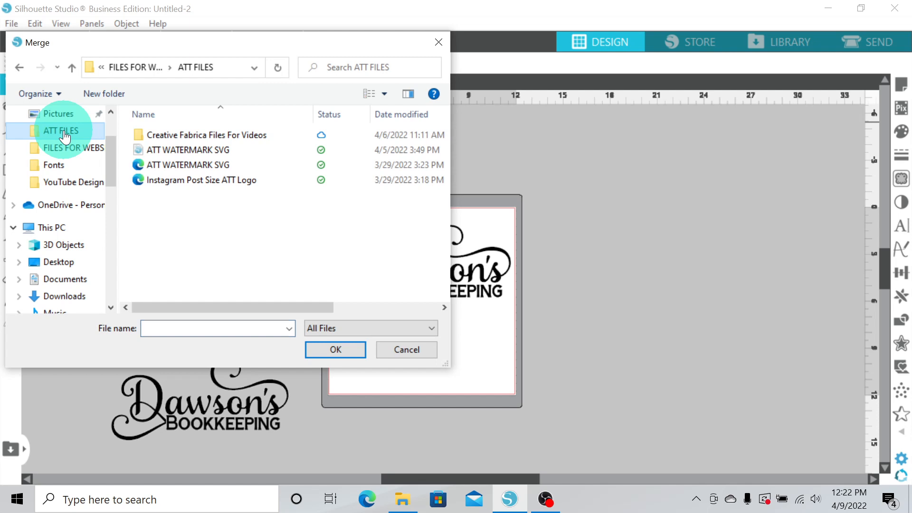
double_click(145, 132)
double_click(140, 149)
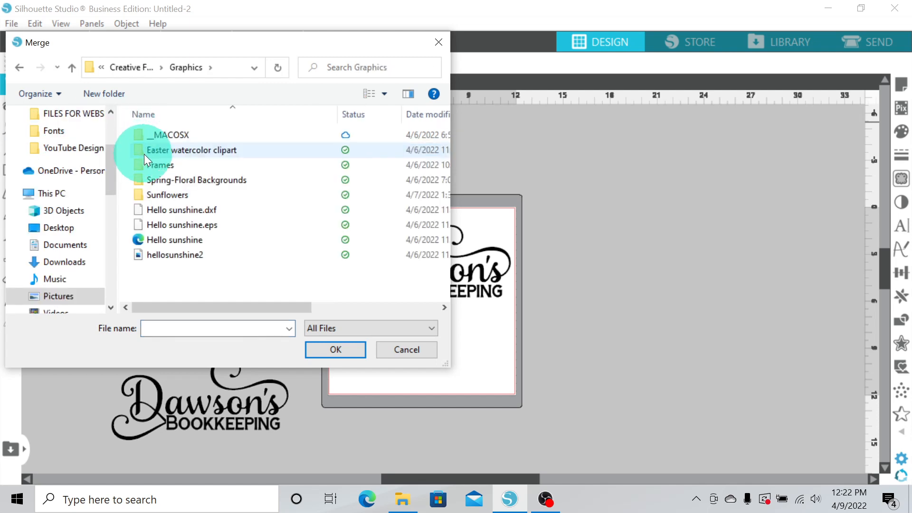
double_click(139, 196)
scroll(245, 206, down, 5)
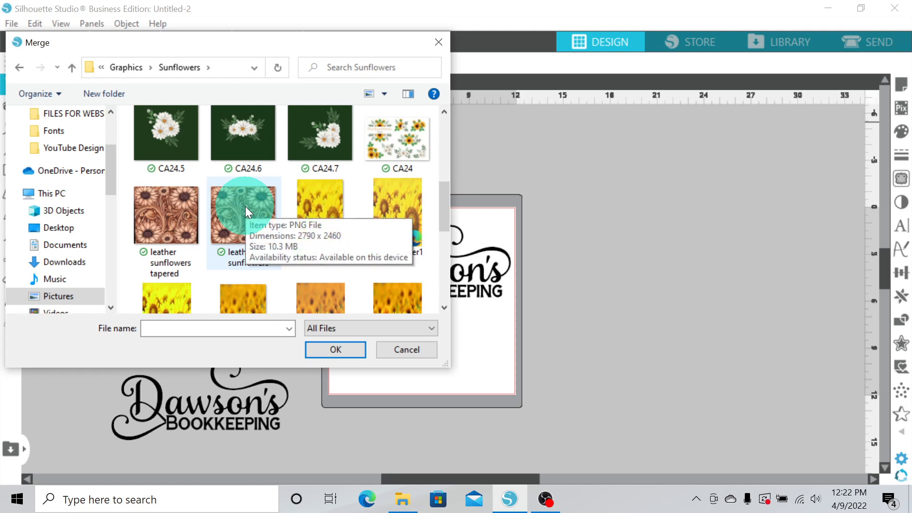
click(245, 206)
click(336, 350)
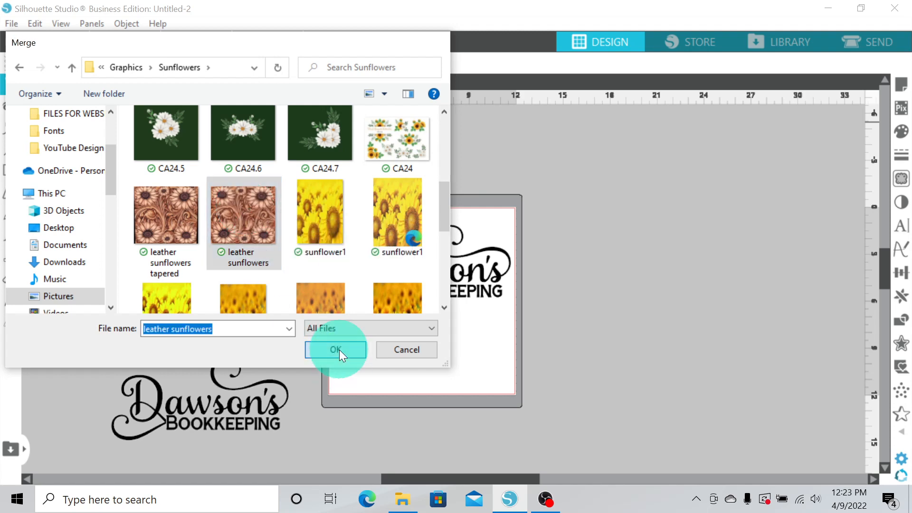
drag(766, 361, 556, 305)
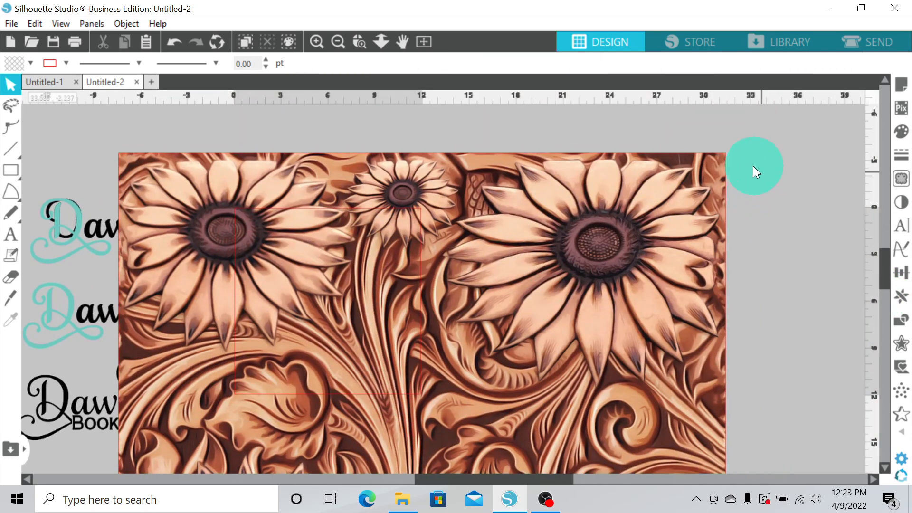
Shrink the leather sunflowers image and place it on the mat at about 11.3 by 10 in
click(725, 159)
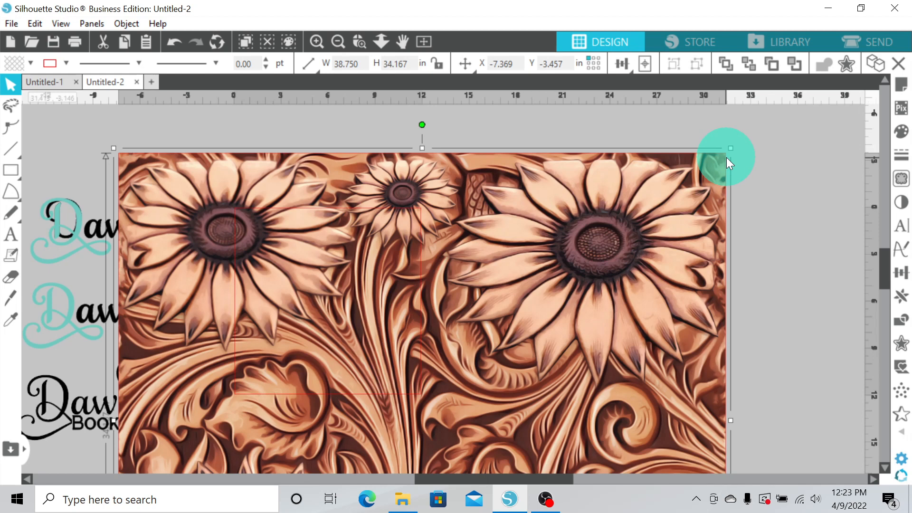
drag(730, 148, 560, 143)
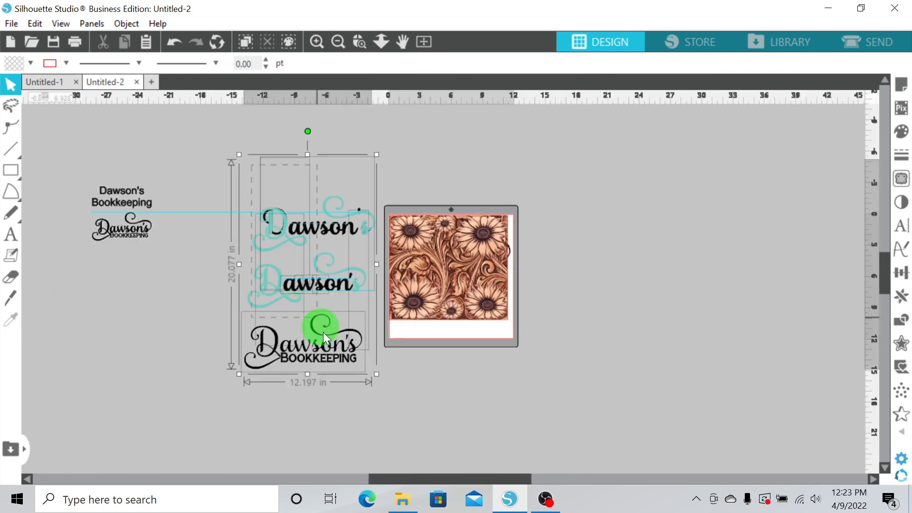
drag(323, 332, 378, 406)
drag(352, 353, 171, 426)
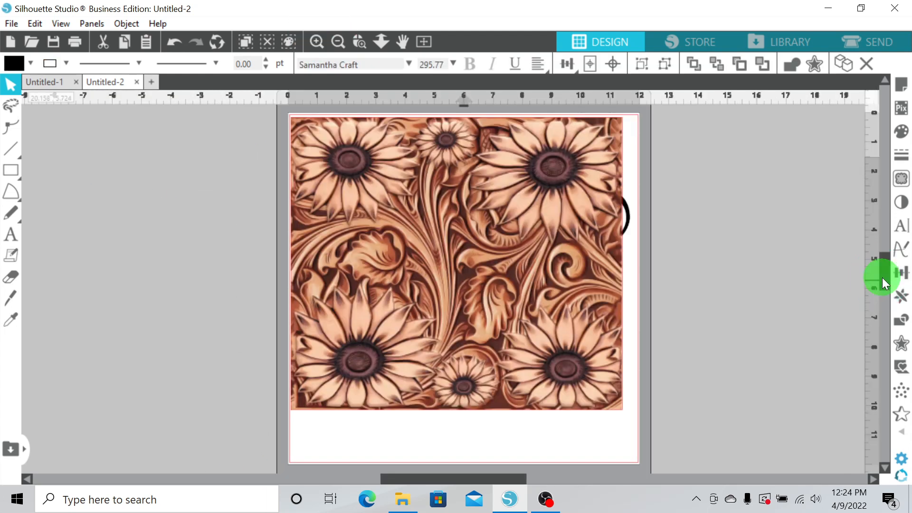
drag(882, 277, 882, 272)
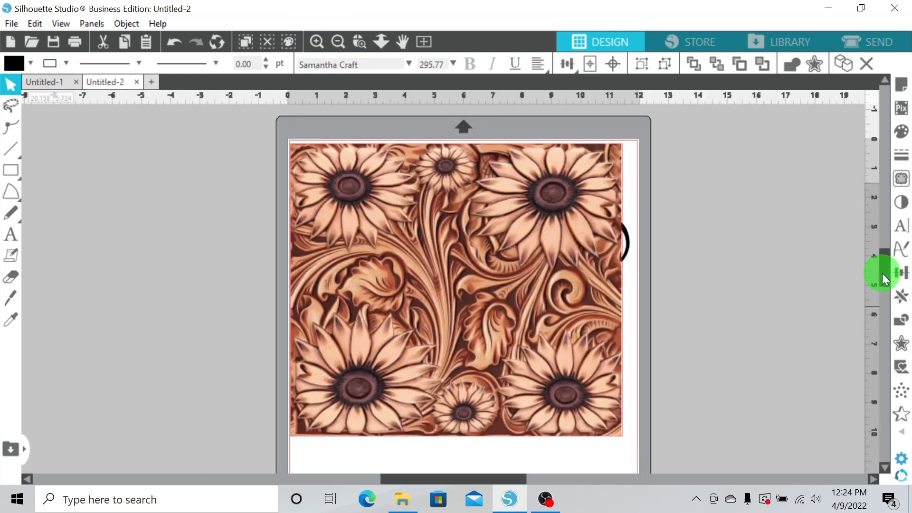
Send the sunflowers image to the back behind the black title
right_click(605, 420)
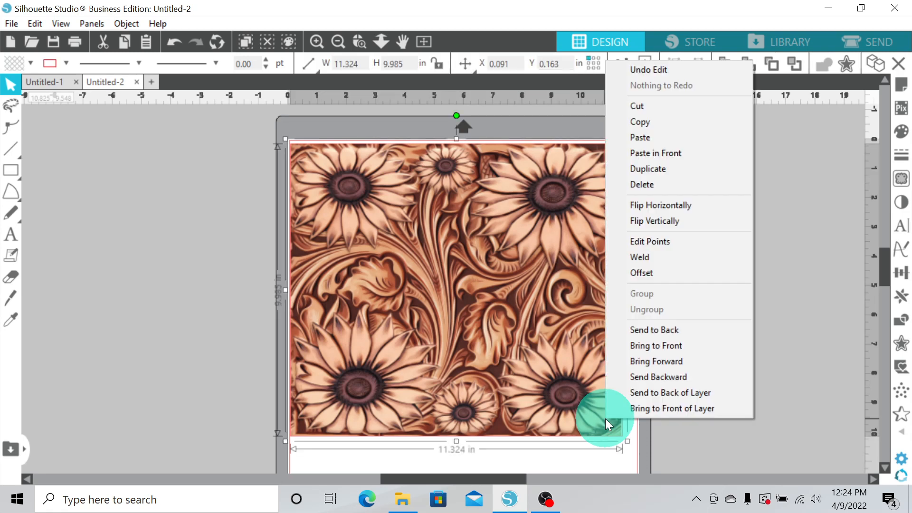
click(671, 330)
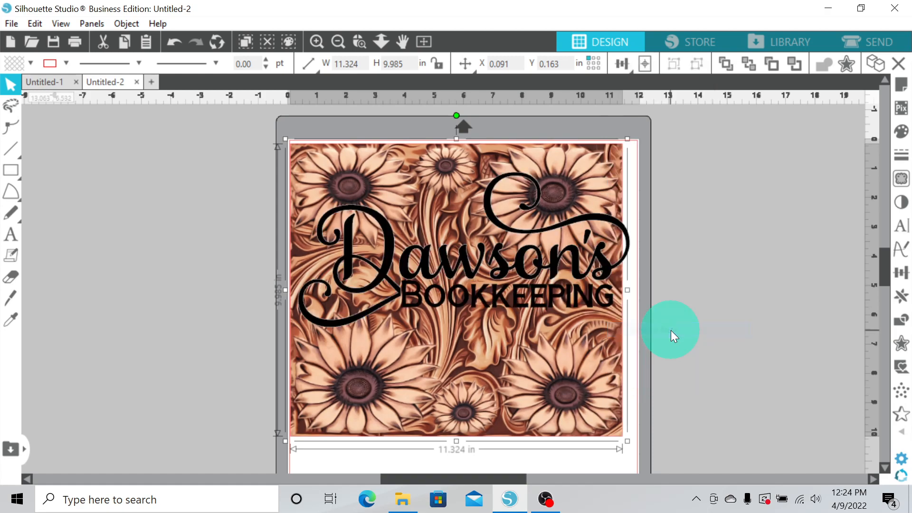
Enlarge the sunflowers image to about 11.7 by 10.3 in so it fills the mat width
click(559, 386)
drag(560, 386, 559, 382)
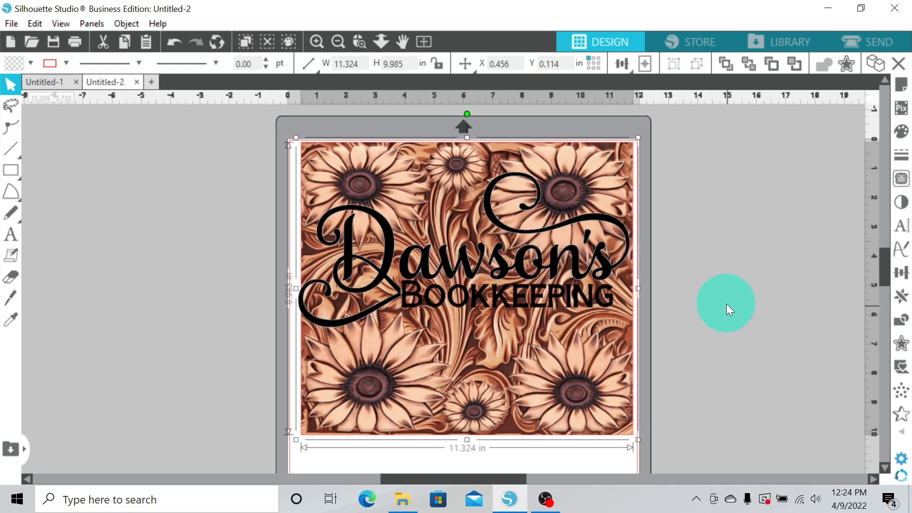
key(ctrl+z)
drag(591, 386, 596, 409)
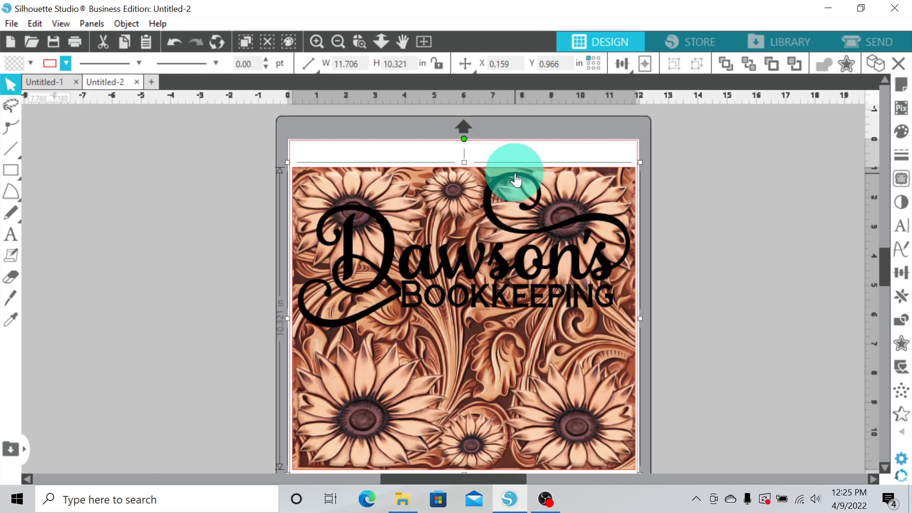
Resize the black title to about 8.2 by 3.8 in and move it to the upper part of the image
click(588, 216)
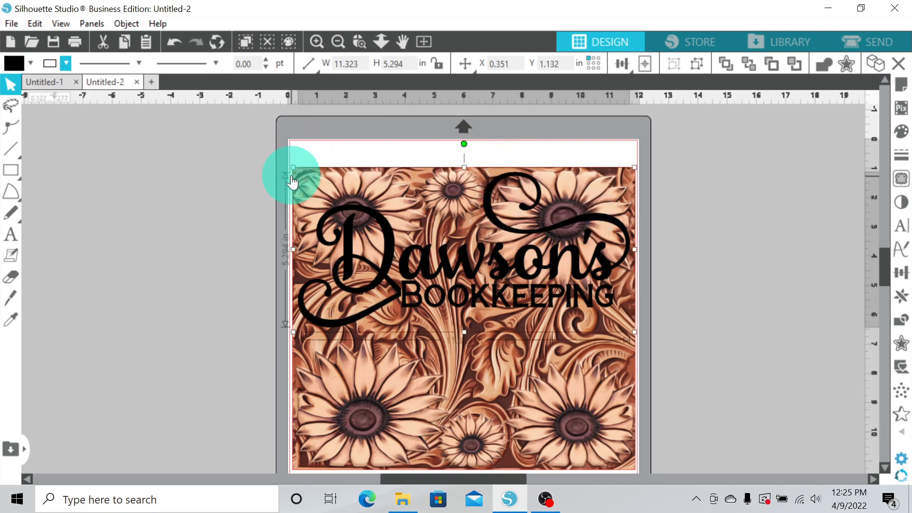
drag(294, 167, 383, 217)
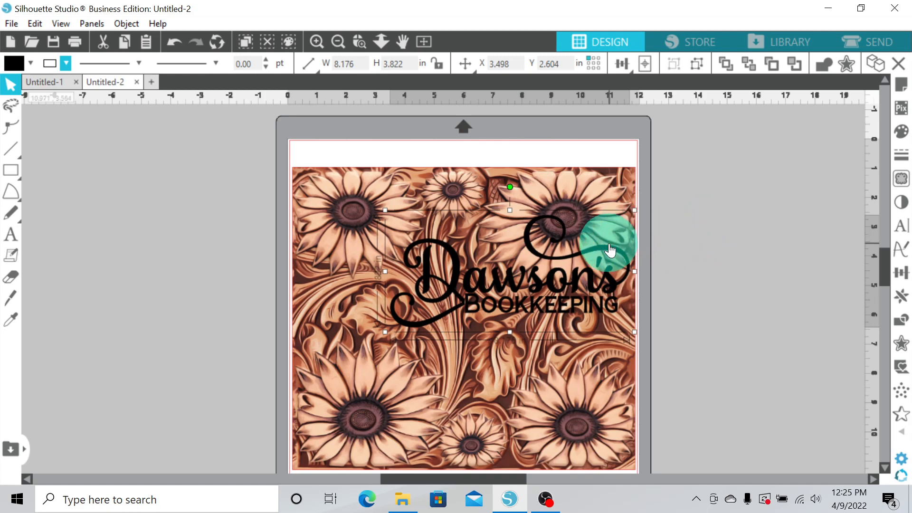
drag(607, 245, 550, 207)
Select the title and image together and center-align them horizontally
click(774, 223)
drag(682, 258, 570, 230)
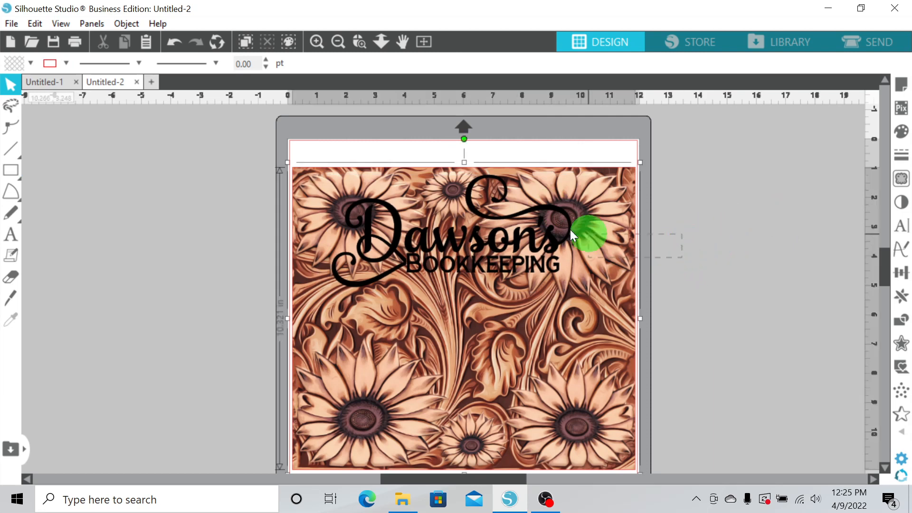
click(623, 64)
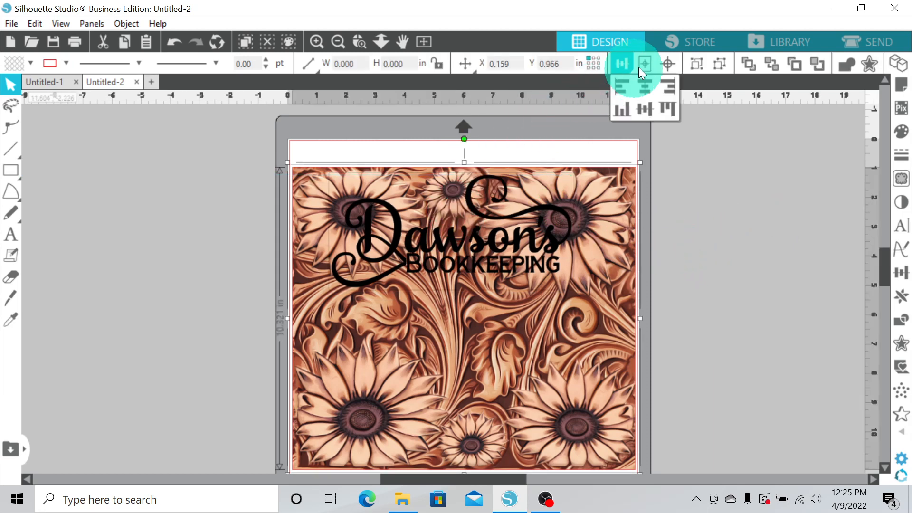
click(623, 66)
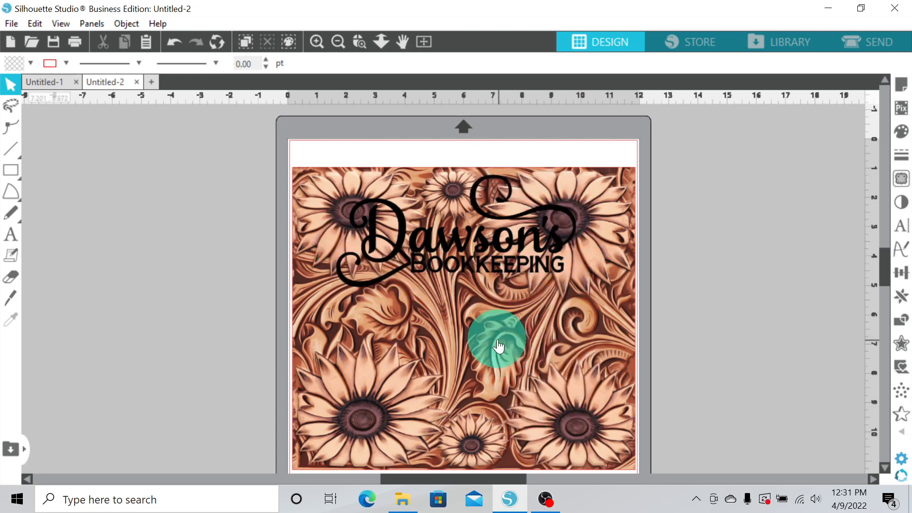
Create an outer Offset around the title with a distance of 0.050 in and rounded corners
click(402, 233)
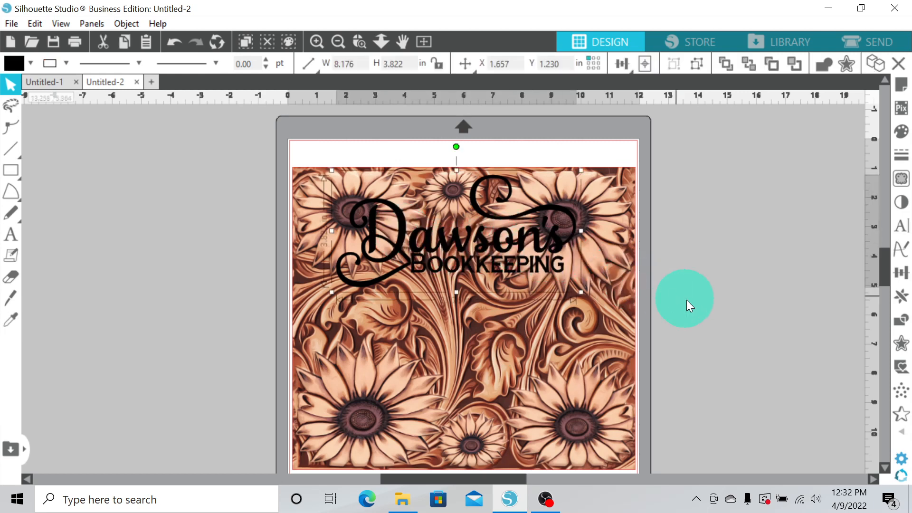
click(901, 345)
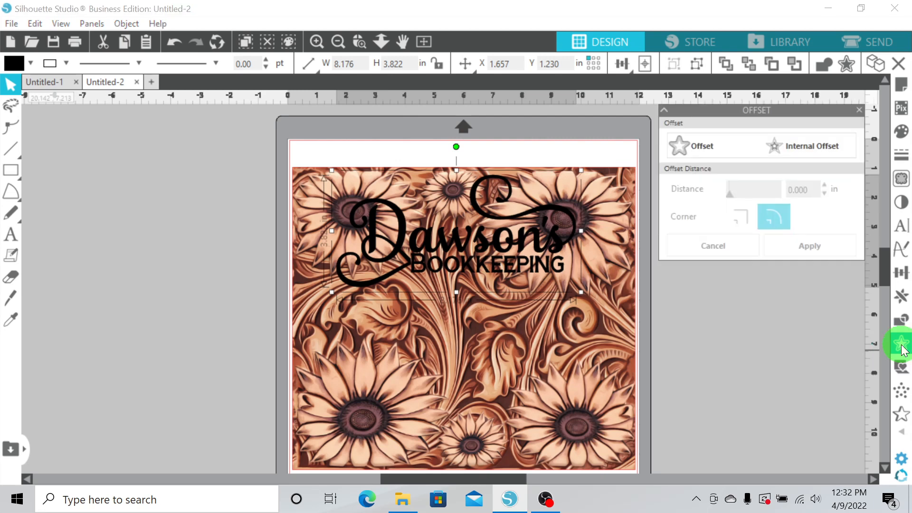
click(703, 151)
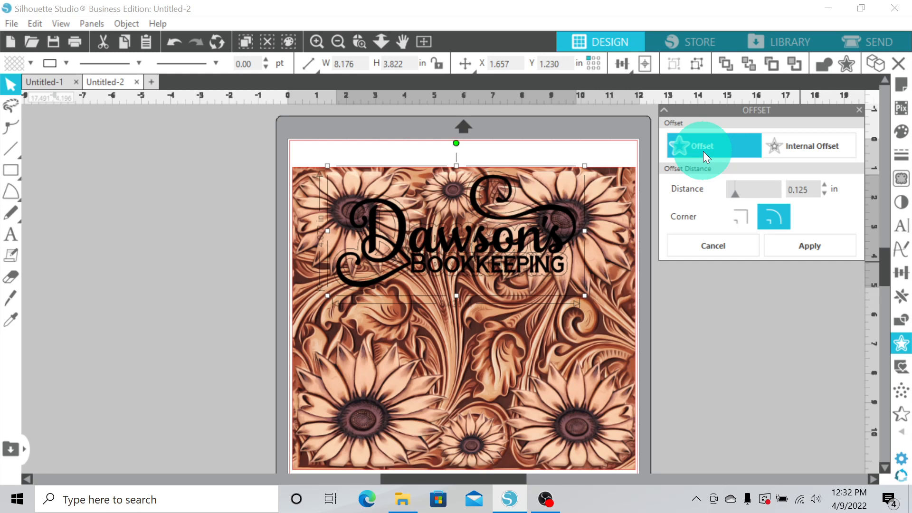
click(808, 191)
key(BackSpace)
key(BackSpace)
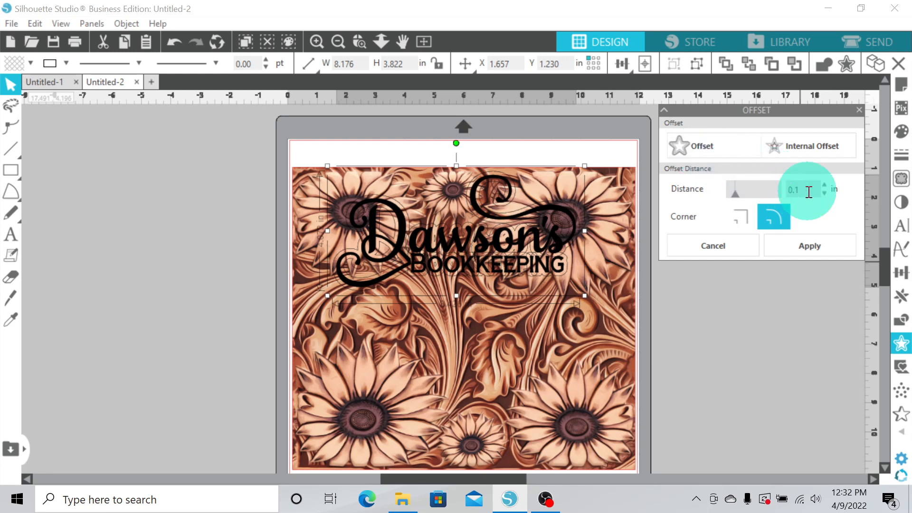
text(050)
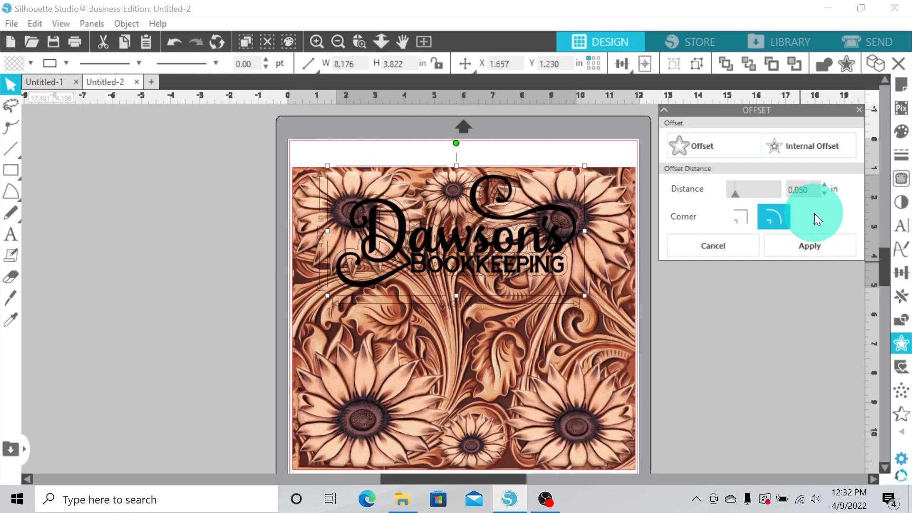
key(Return)
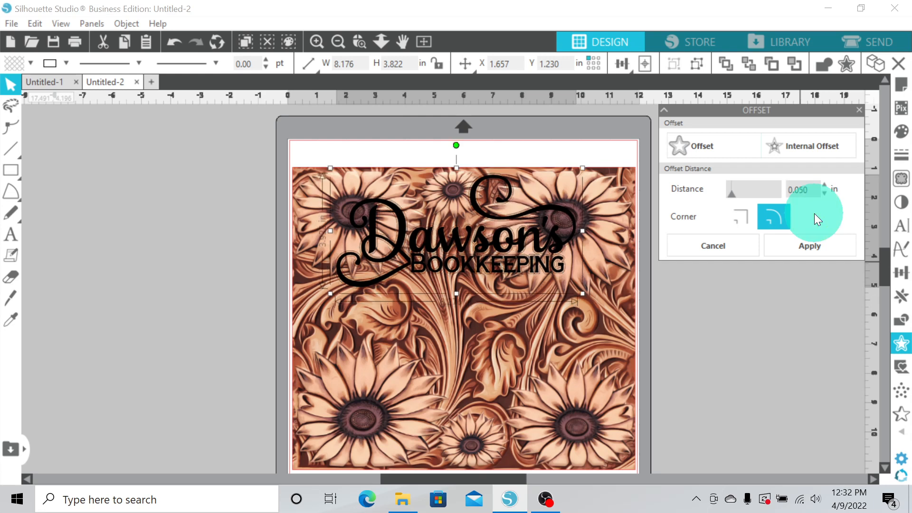
click(815, 245)
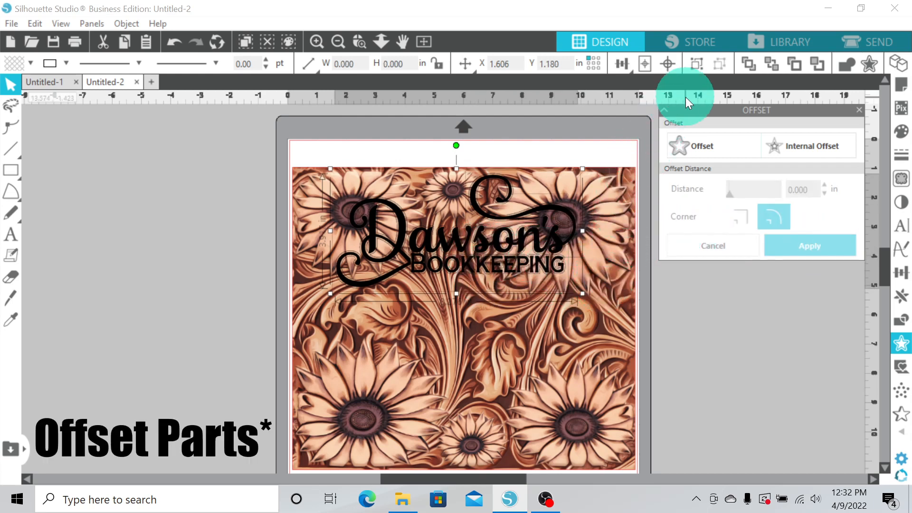
Move the original black title off the mat to the side, leaving the offset outline
click(696, 65)
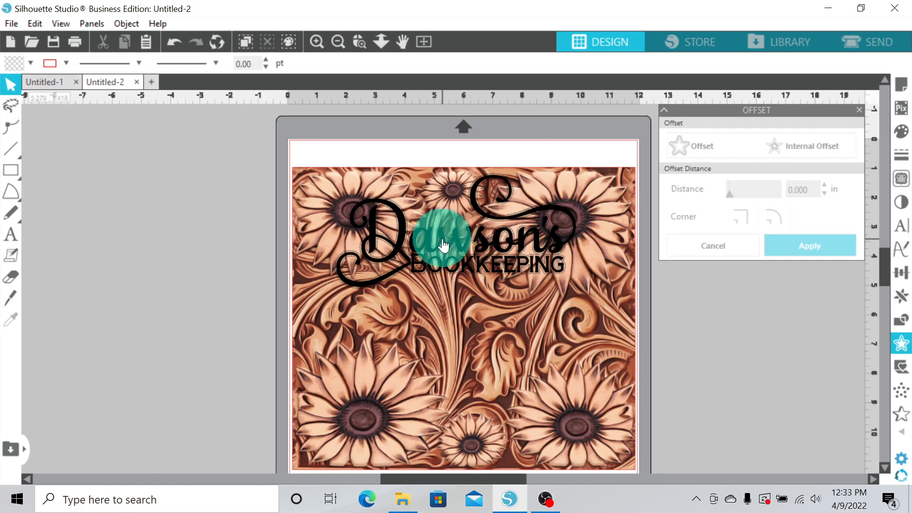
drag(443, 246, 113, 204)
Select the offset title outline and fill it with white
click(489, 307)
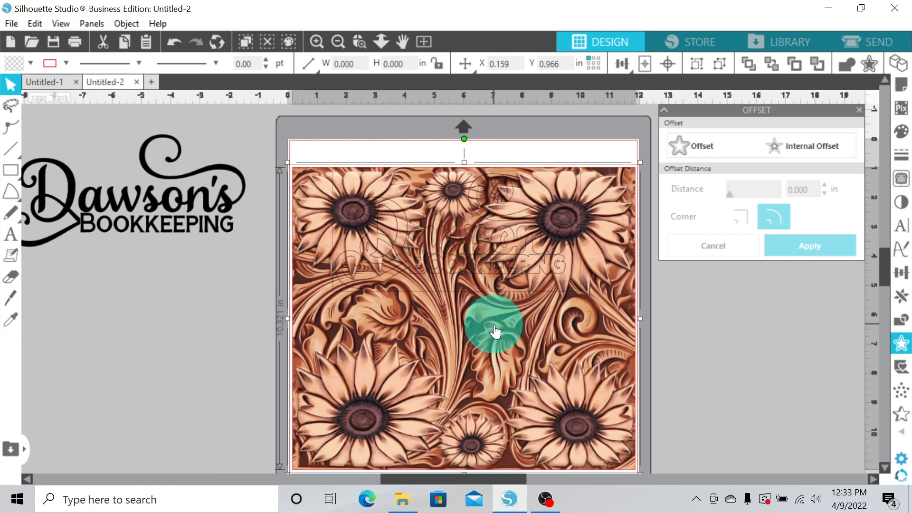
click(494, 326)
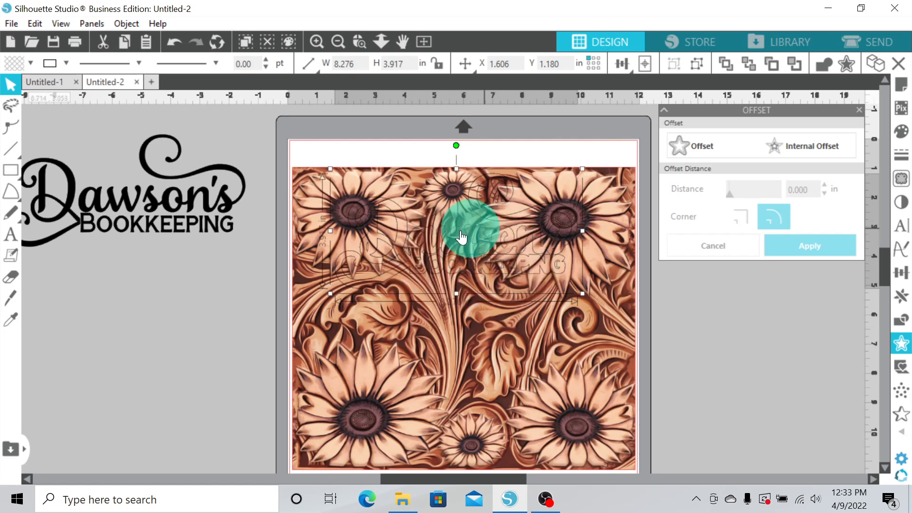
click(30, 62)
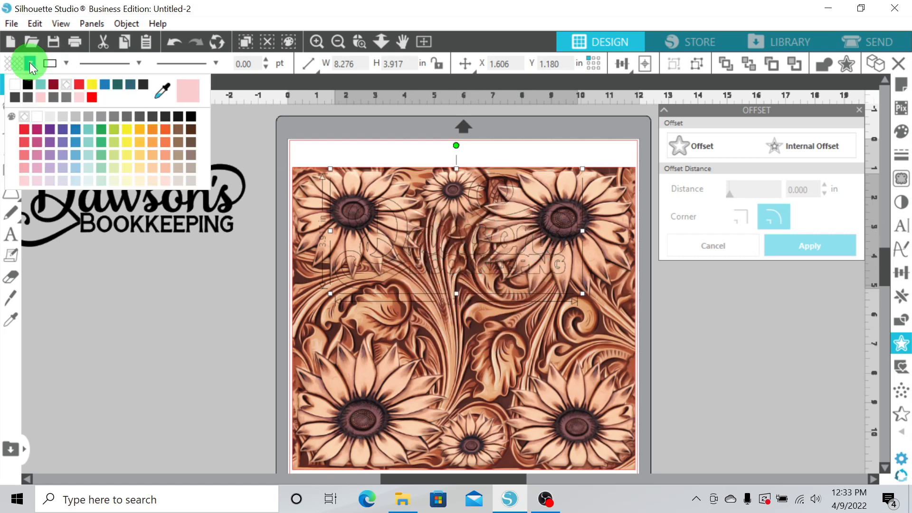
click(15, 86)
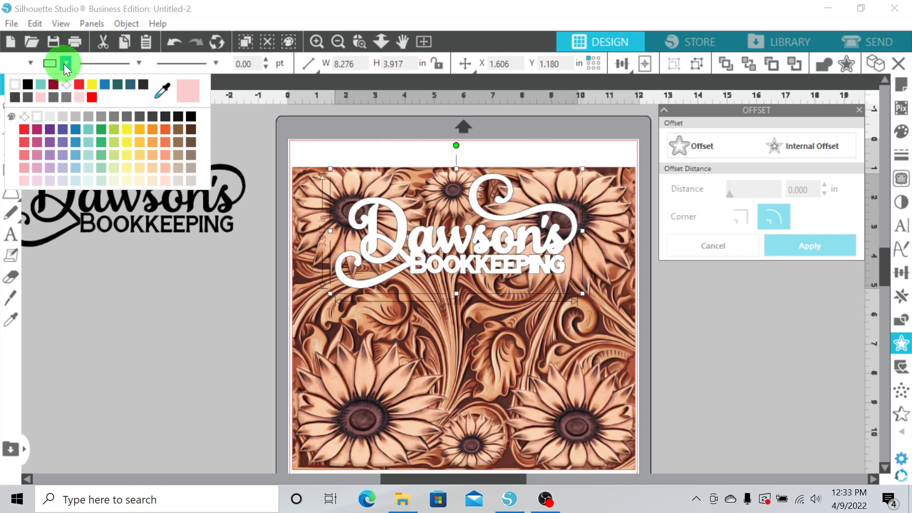
click(65, 63)
click(278, 147)
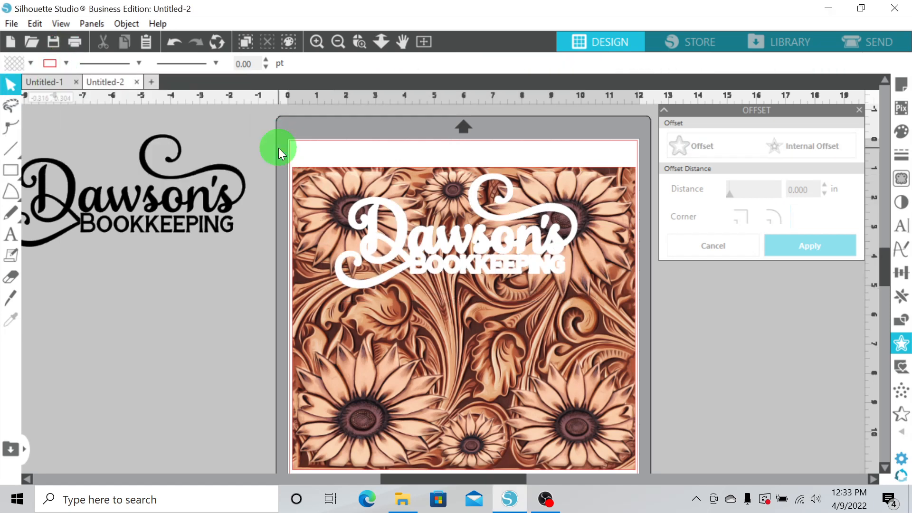
Subtract the white offset title from the sunflowers image using the Modify panel
click(591, 318)
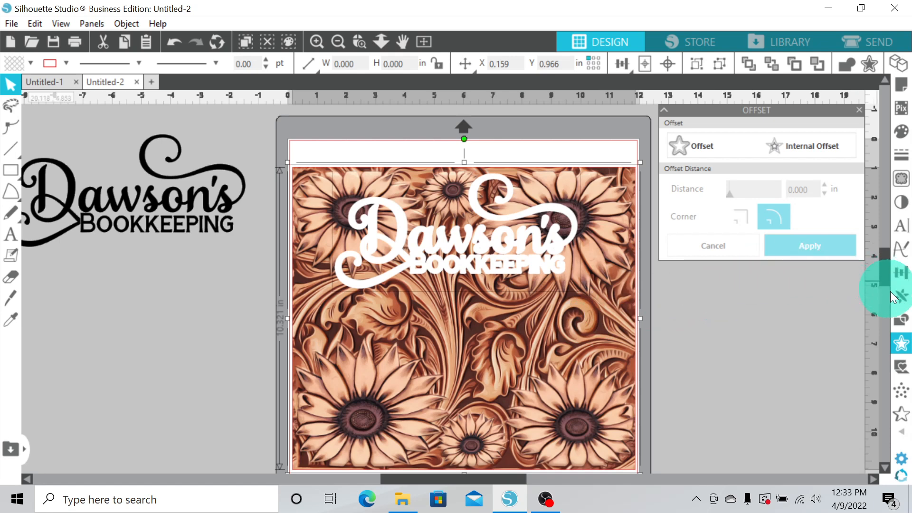
click(901, 323)
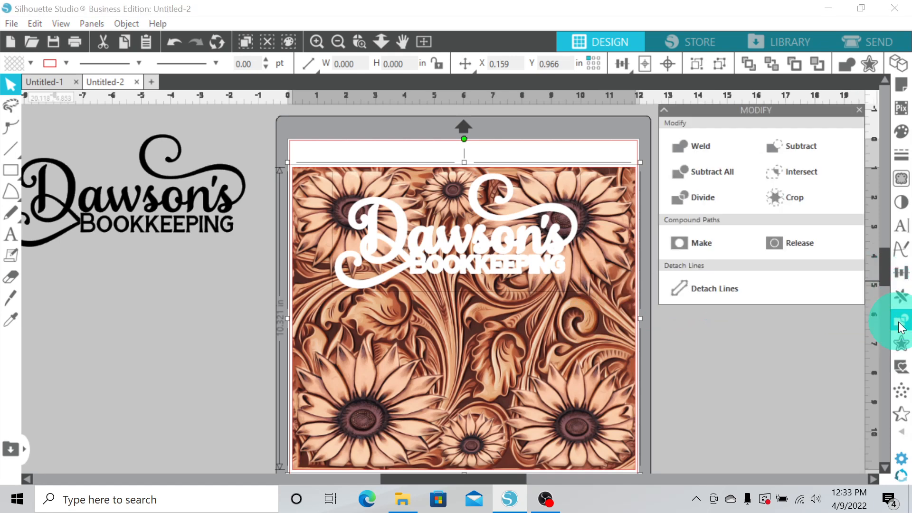
click(796, 147)
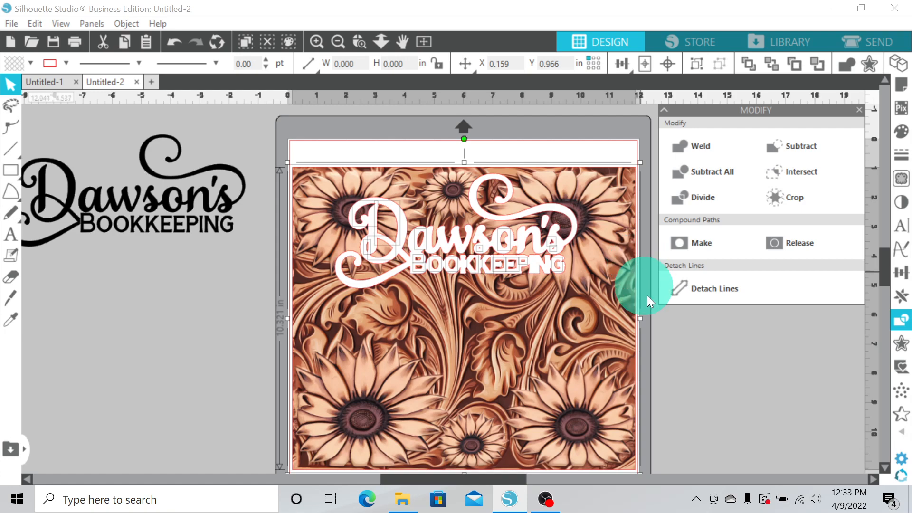
click(618, 199)
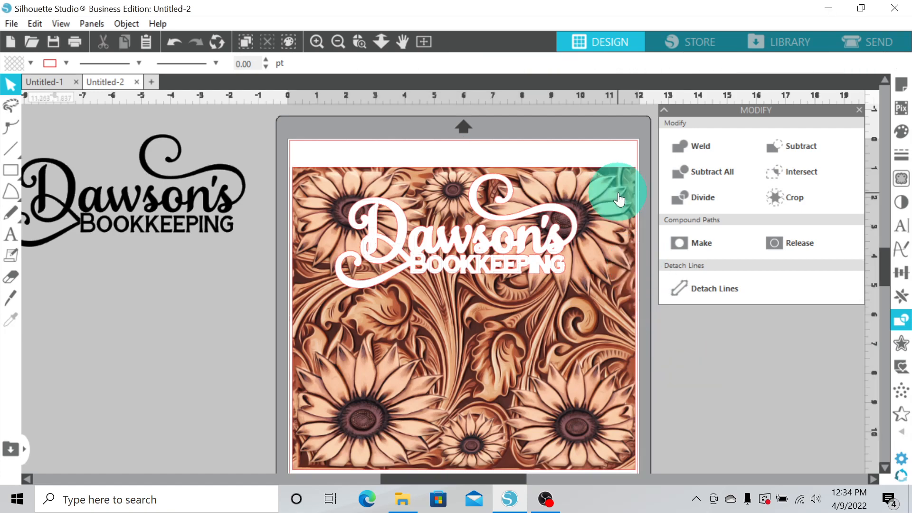
drag(619, 199, 616, 330)
click(417, 104)
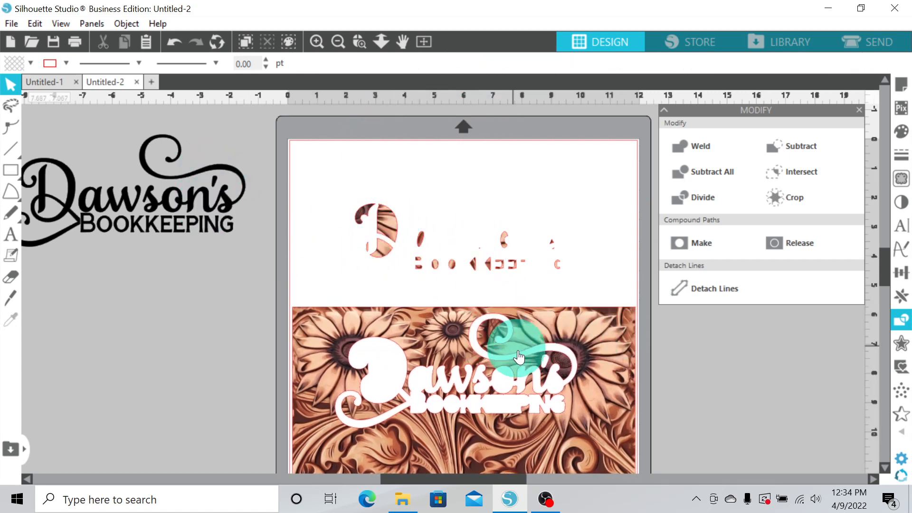
click(170, 43)
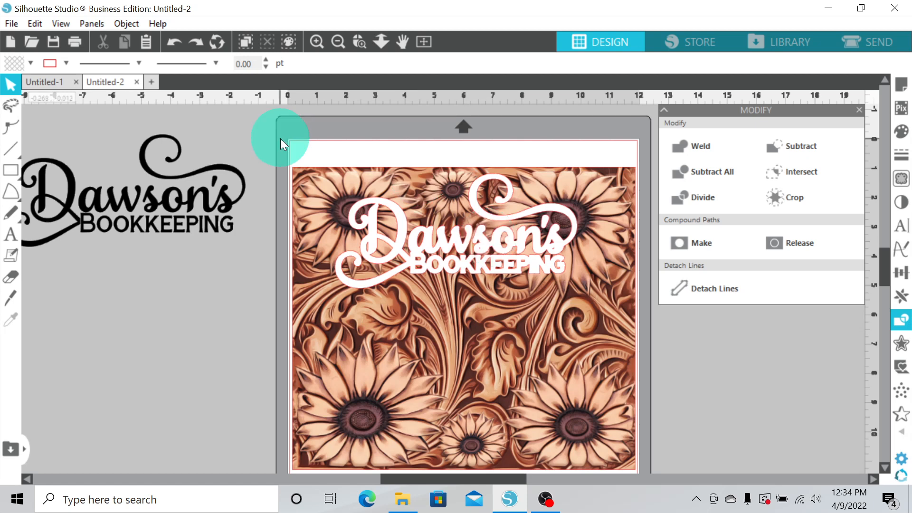
Select the subtracted sunflowers image and set its fill to none
drag(281, 138, 619, 333)
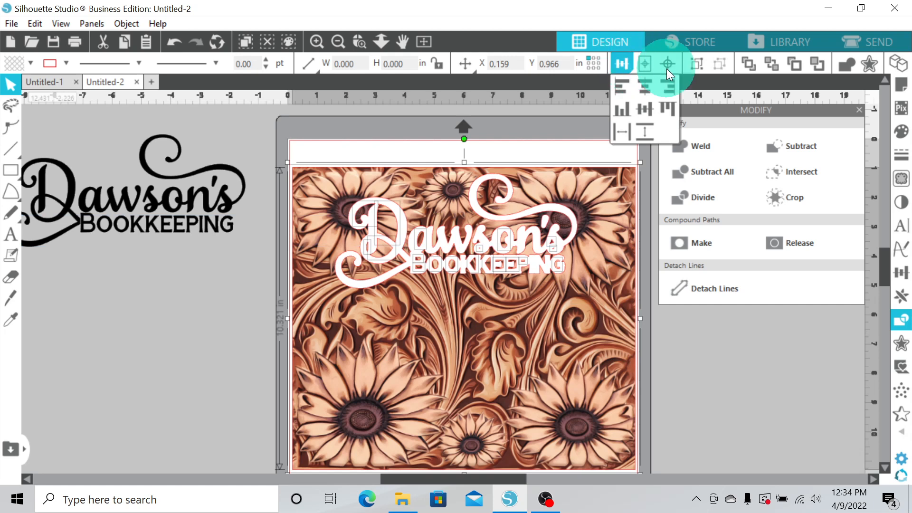
click(696, 70)
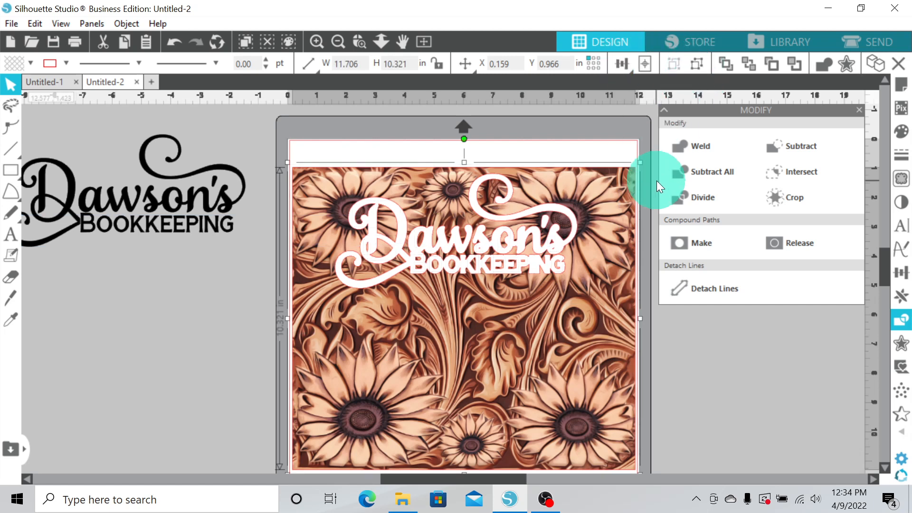
click(66, 64)
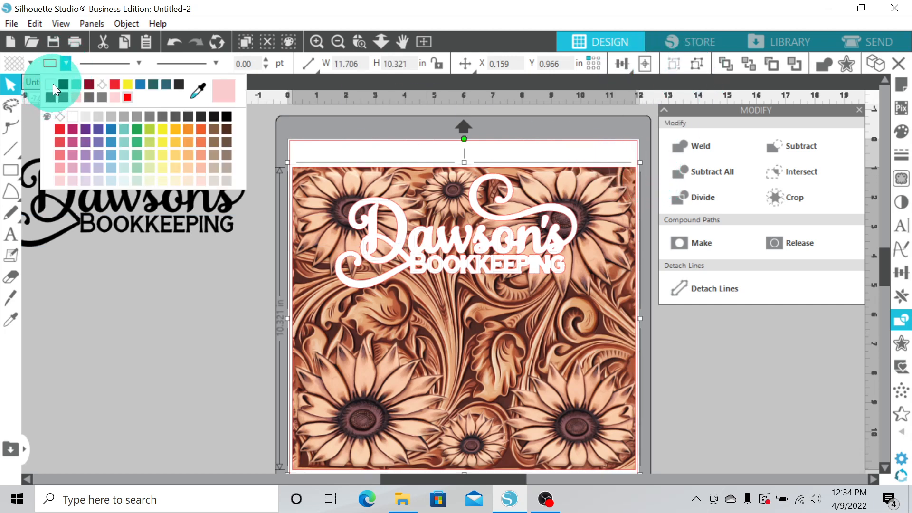
click(53, 84)
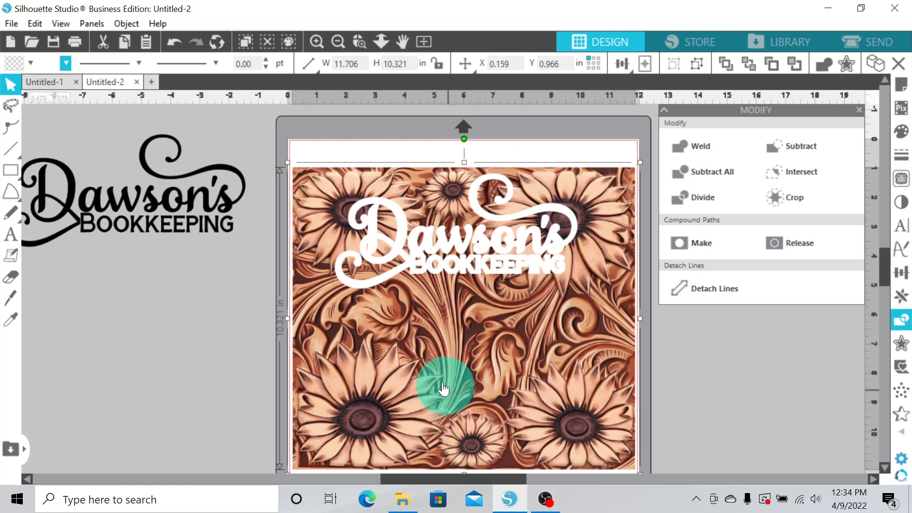
Move the black title back onto the image, aligning it over the knocked-out title area
drag(126, 208, 457, 241)
click(201, 264)
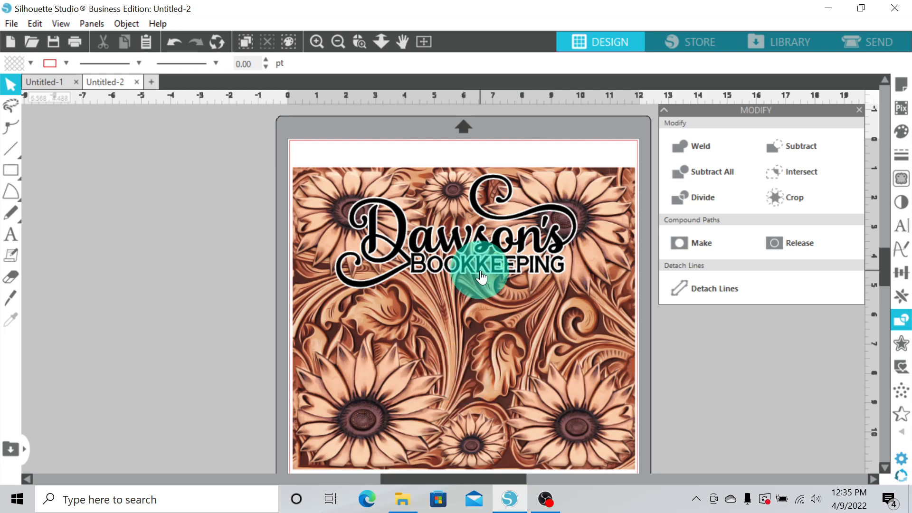
Draw a rectangle about 13.55 × 9.34 in around the image and fill it blue
click(584, 305)
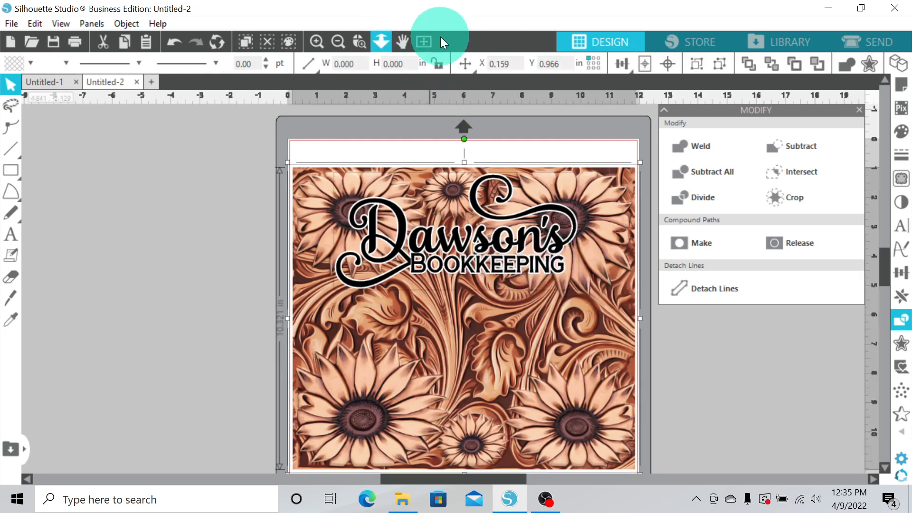
mouse_move(261, 132)
mouse_down()
mouse_move(599, 304)
mouse_move(658, 405)
mouse_up()
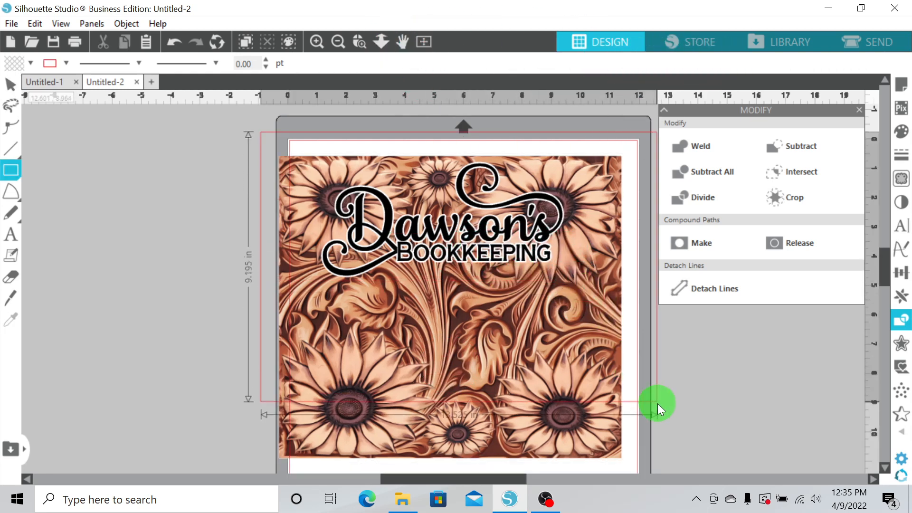
click(30, 62)
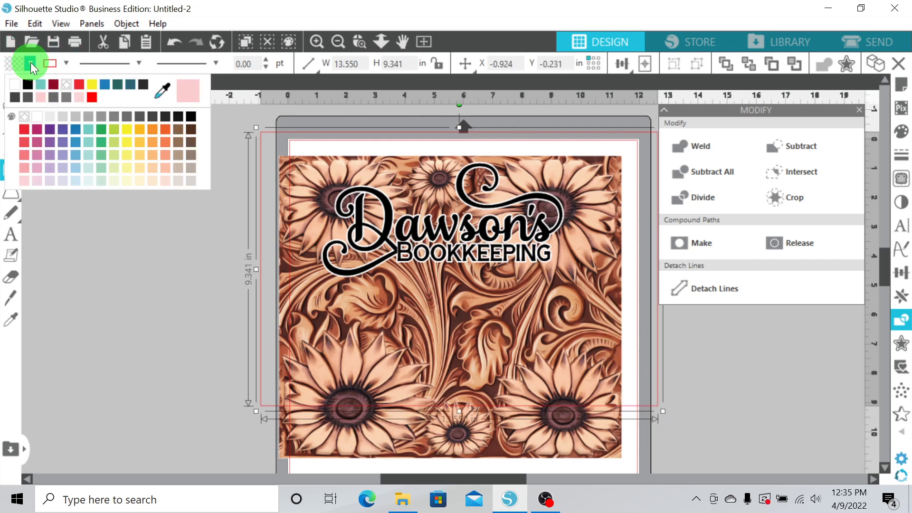
click(101, 84)
Send the blue rectangle to the back, and move it off the mat to the side
right_click(350, 289)
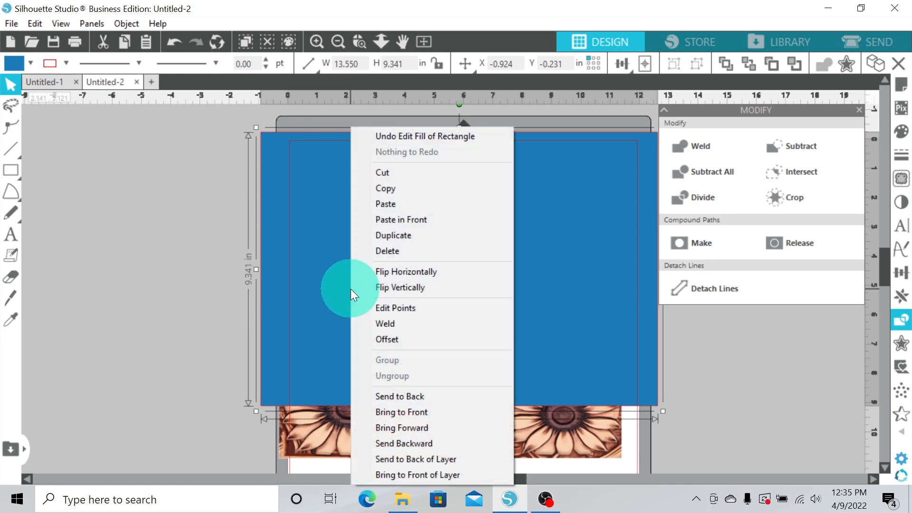
click(397, 395)
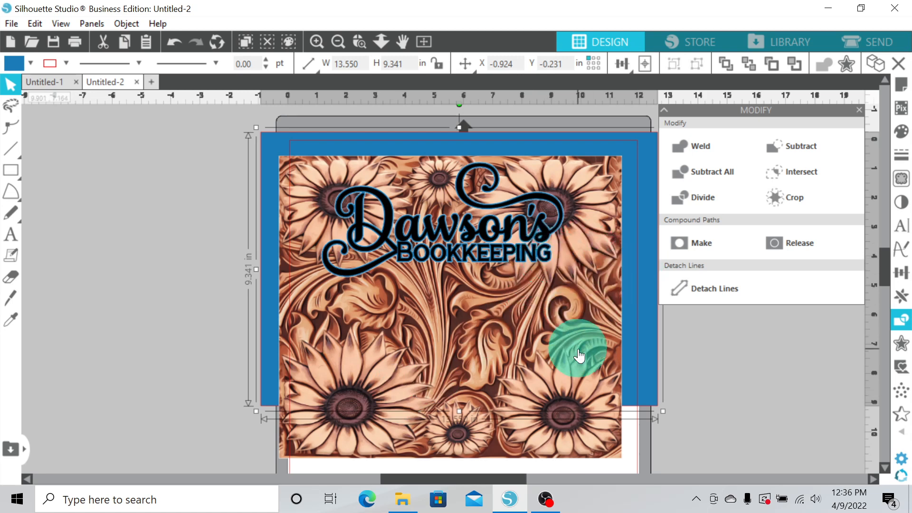
drag(634, 312, 188, 308)
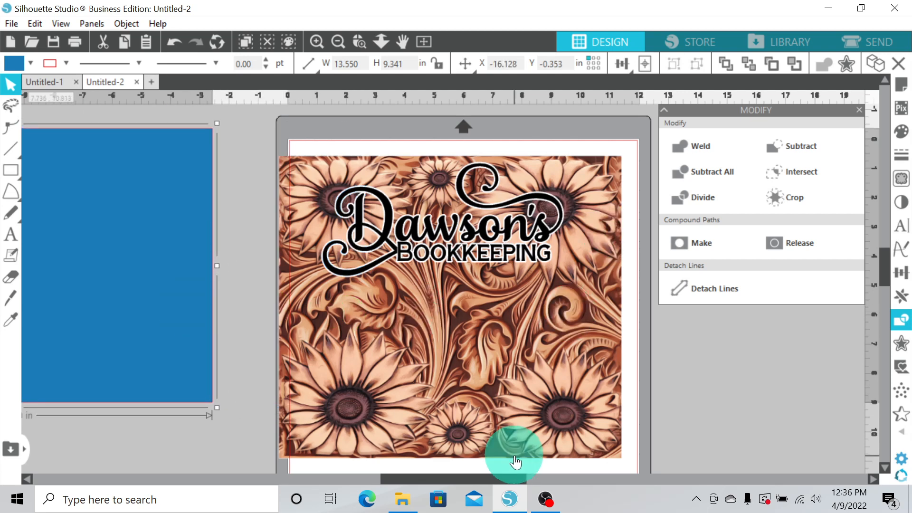